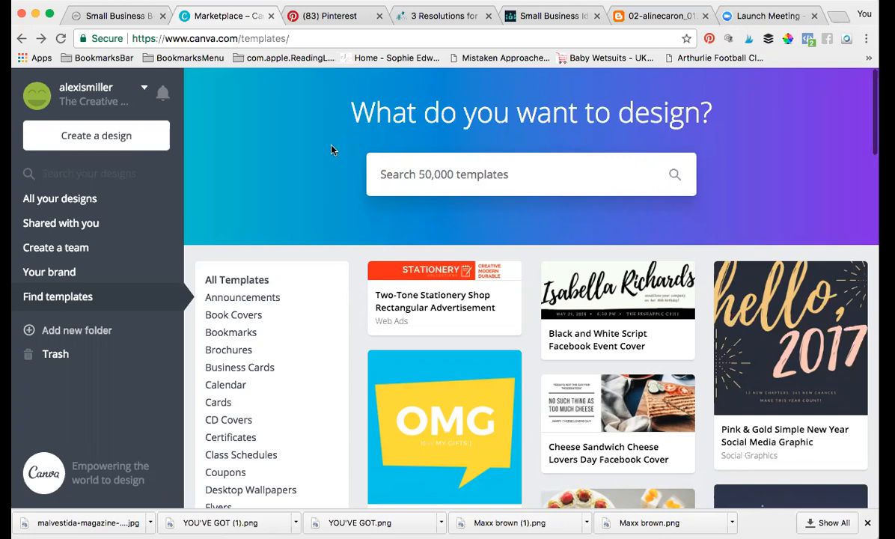
Step: Find the Logos category and open its All logo templates page
scroll(292, 316, down, 5)
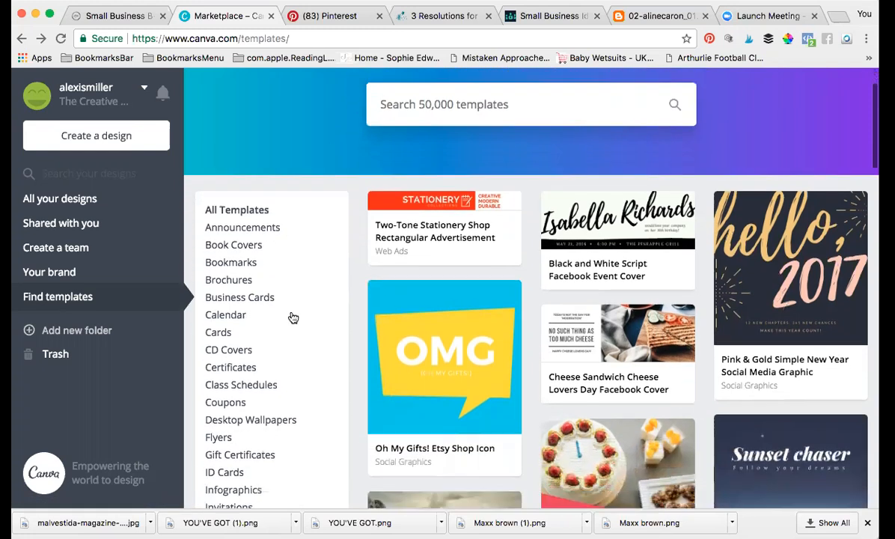
scroll(292, 318, down, 7)
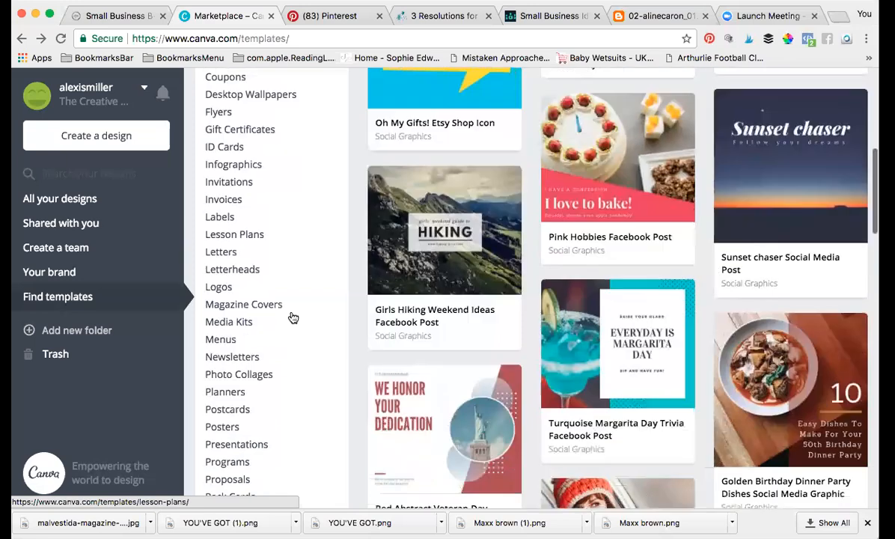
scroll(292, 316, down, 6)
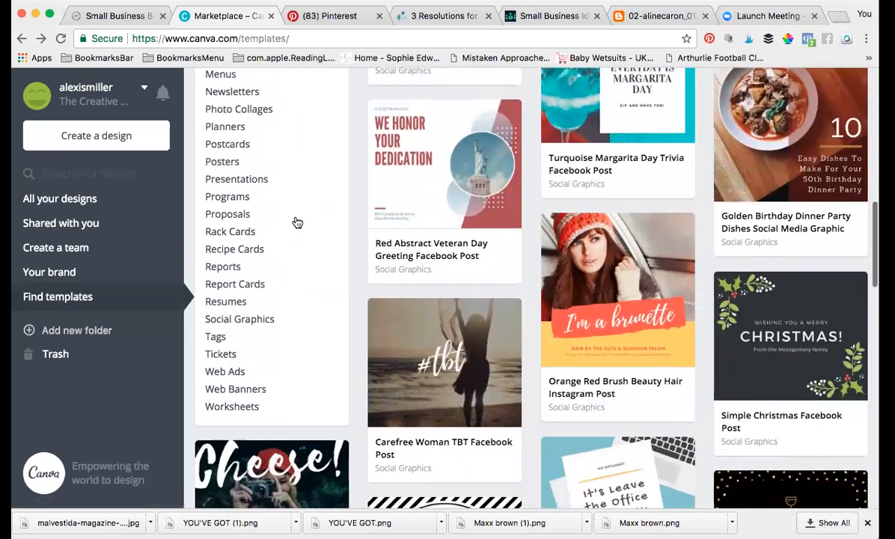
scroll(297, 223, up, 5)
scroll(506, 148, up, 3)
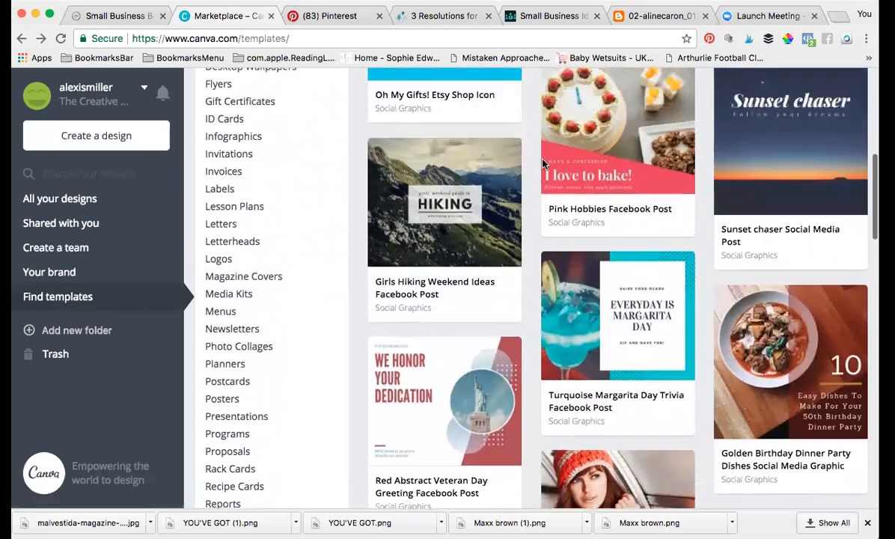
scroll(544, 165, up, 9)
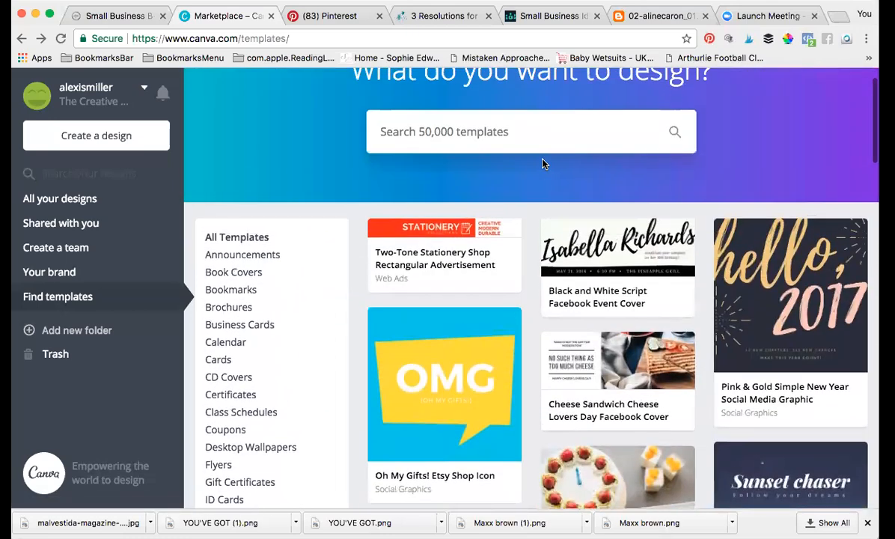
scroll(567, 323, down, 12)
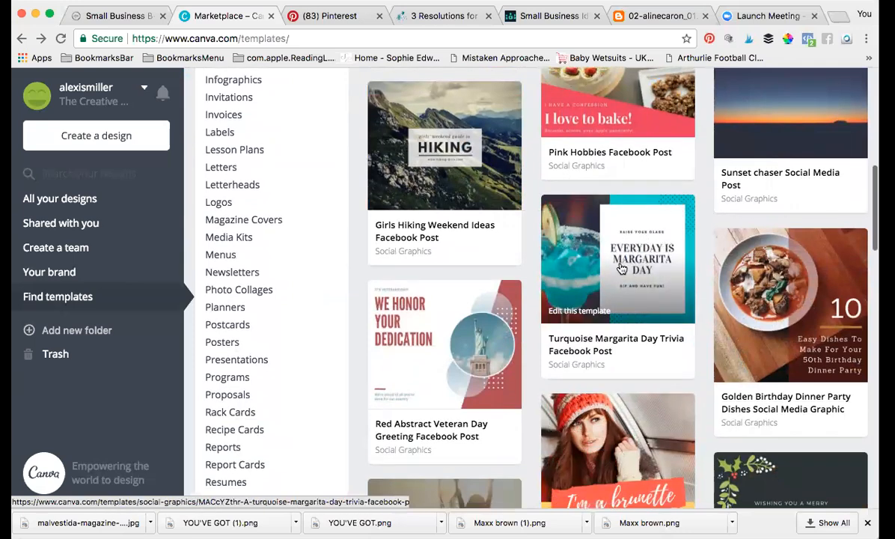
scroll(620, 268, up, 3)
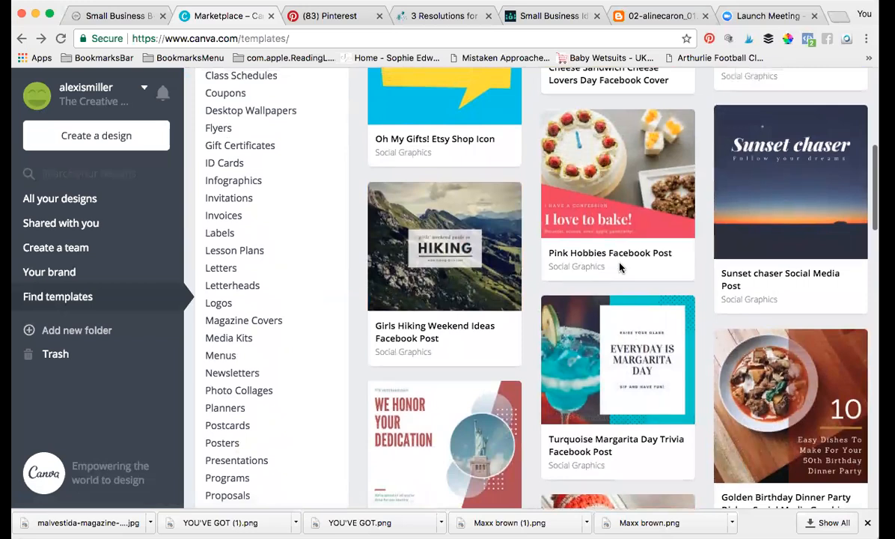
scroll(621, 267, up, 1)
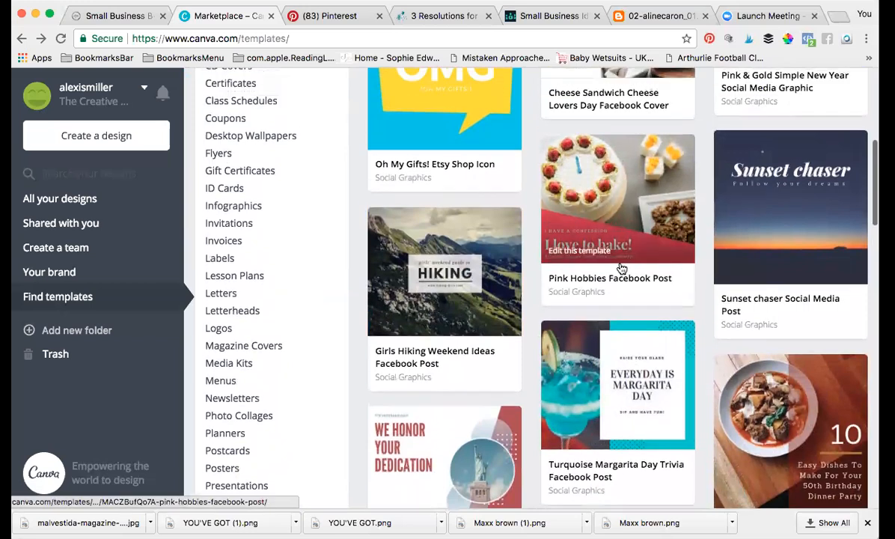
scroll(620, 268, up, 1)
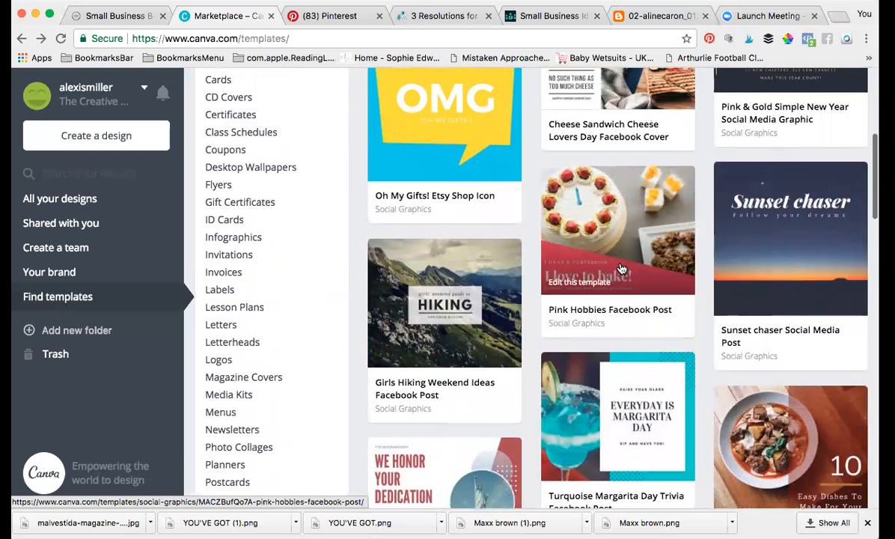
scroll(621, 268, up, 3)
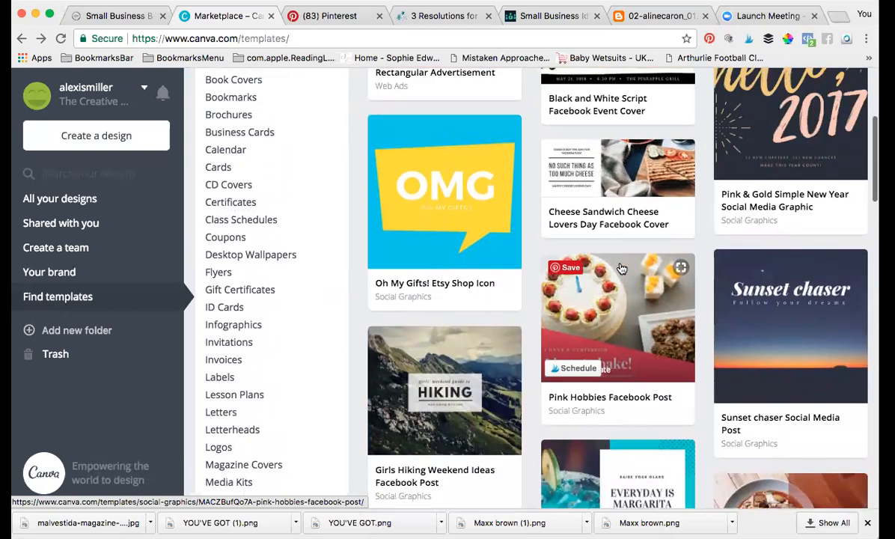
scroll(620, 267, up, 7)
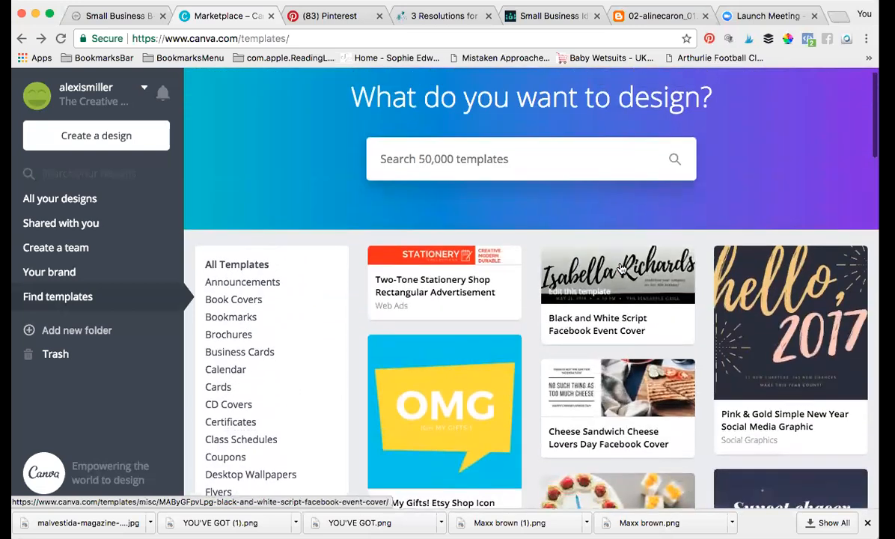
scroll(621, 267, down, 8)
scroll(620, 268, down, 4)
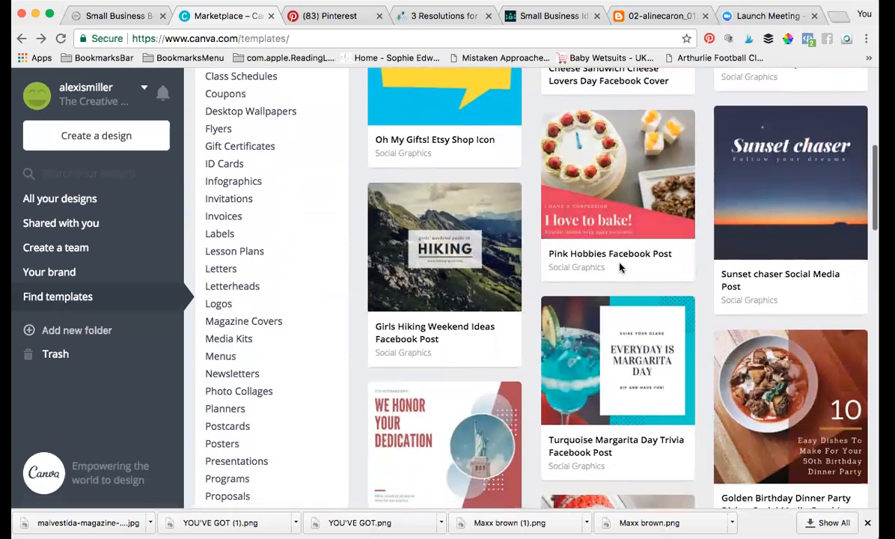
click(227, 308)
click(226, 307)
click(226, 306)
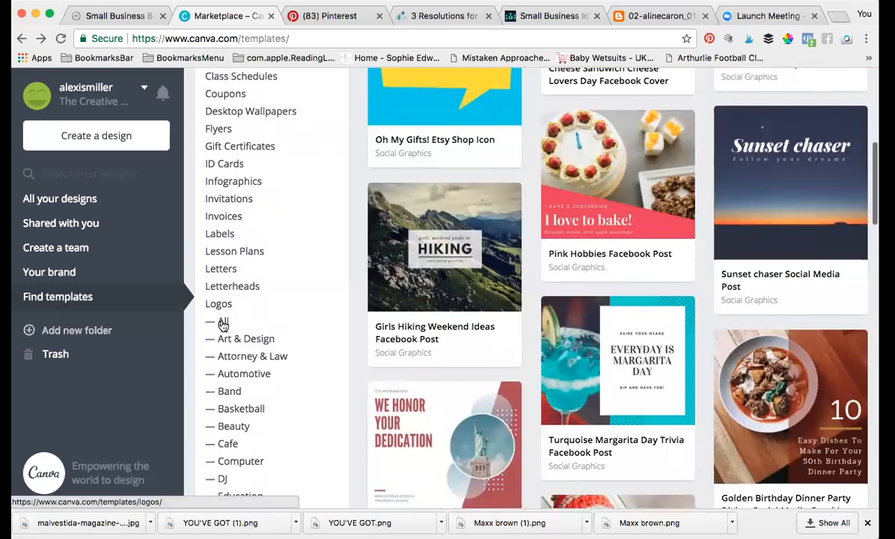
click(224, 322)
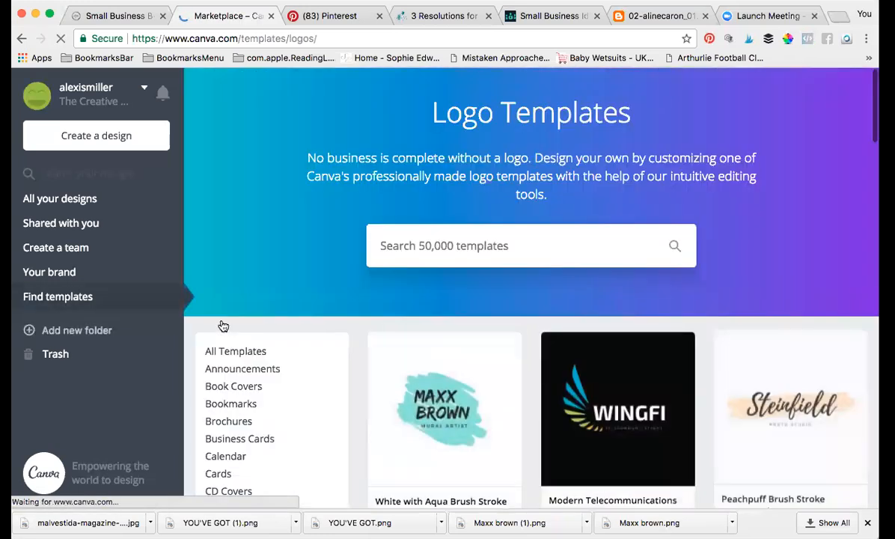
Step: Scroll through the Logo Templates gallery, past designs like White with Aqua Brush Stroke Personal Logo
scroll(433, 312, down, 5)
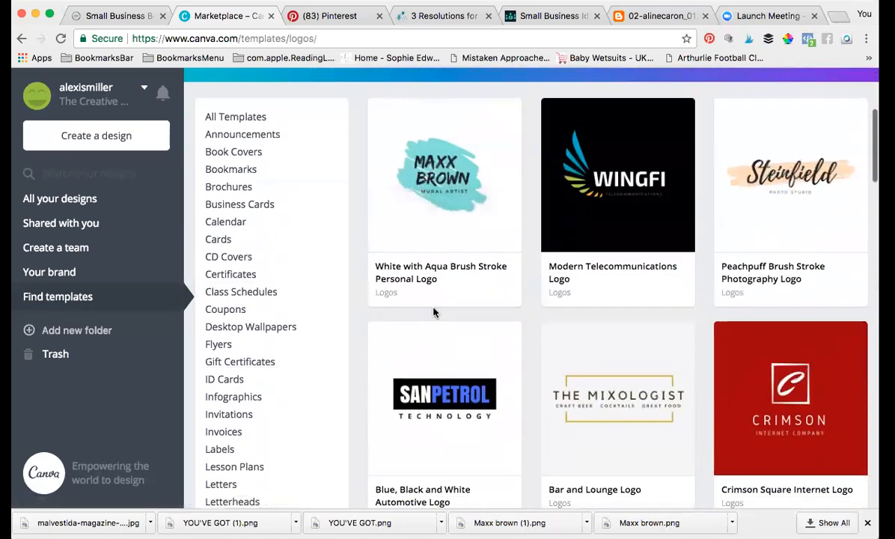
scroll(433, 312, down, 8)
scroll(436, 312, down, 7)
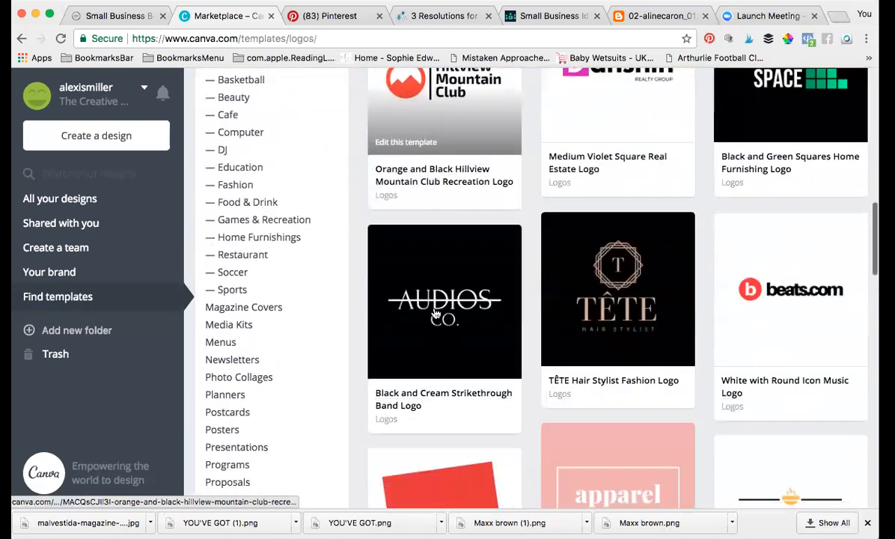
scroll(435, 313, down, 8)
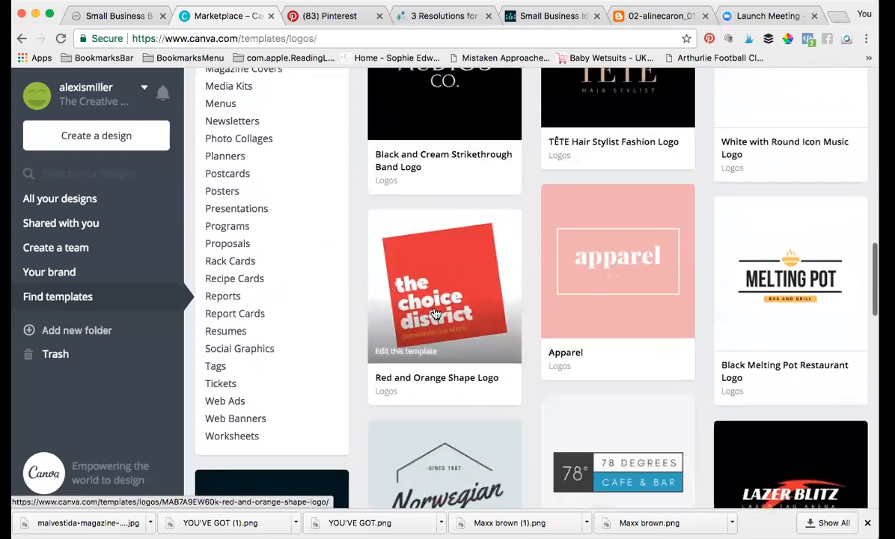
scroll(436, 313, down, 7)
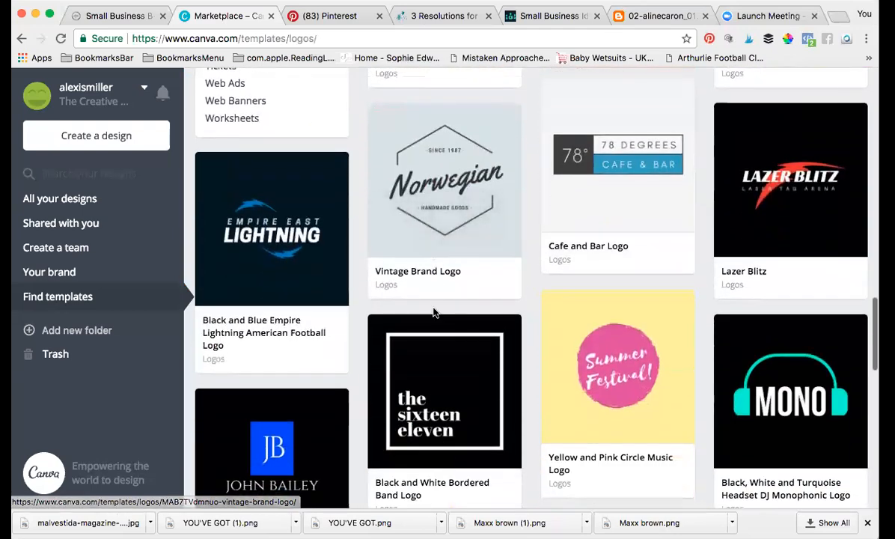
scroll(435, 313, down, 6)
scroll(435, 313, down, 1)
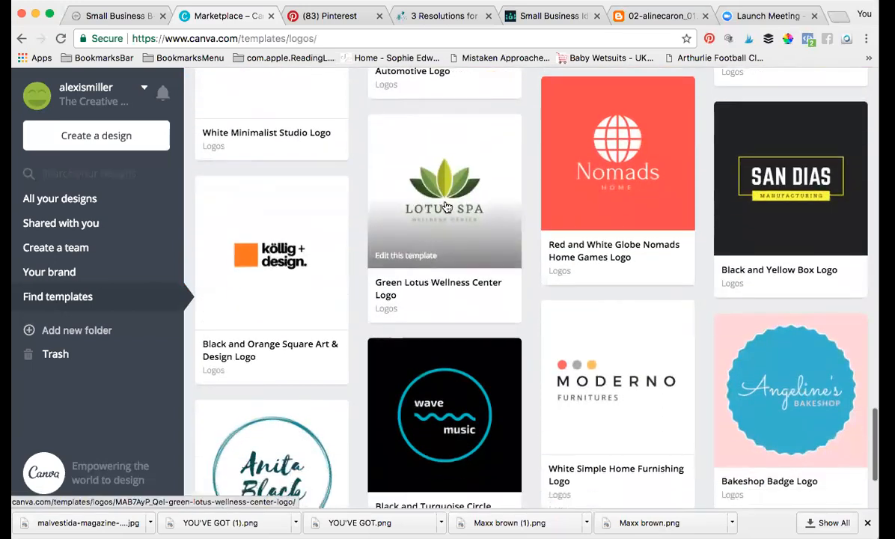
scroll(445, 203, up, 3)
scroll(445, 203, up, 3)
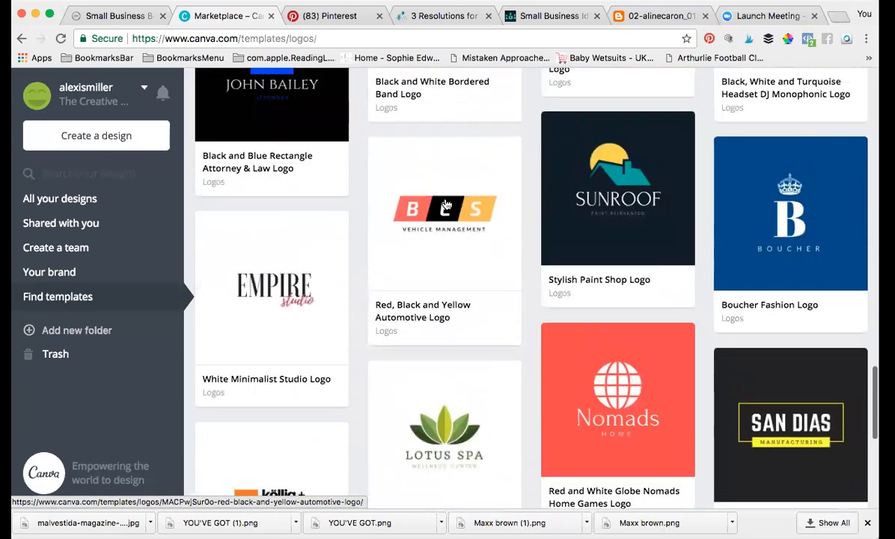
scroll(445, 203, down, 9)
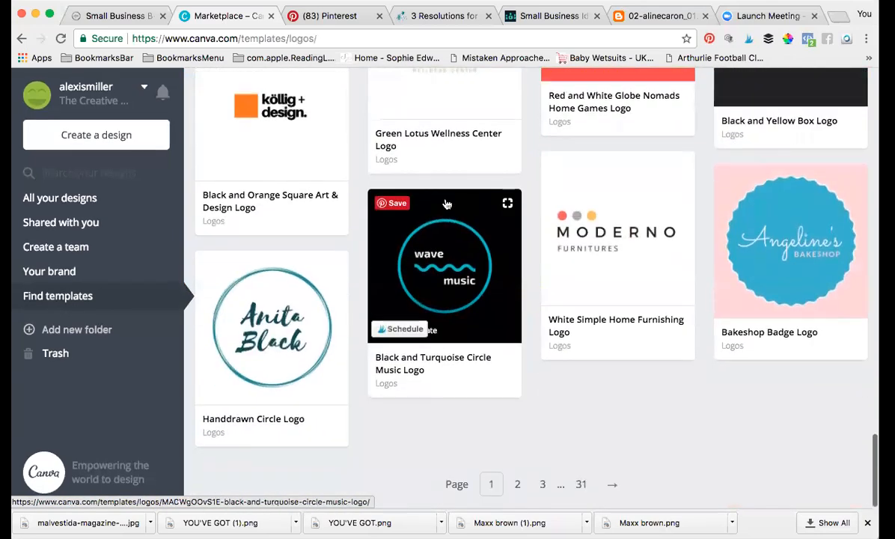
scroll(446, 204, up, 15)
scroll(446, 205, up, 18)
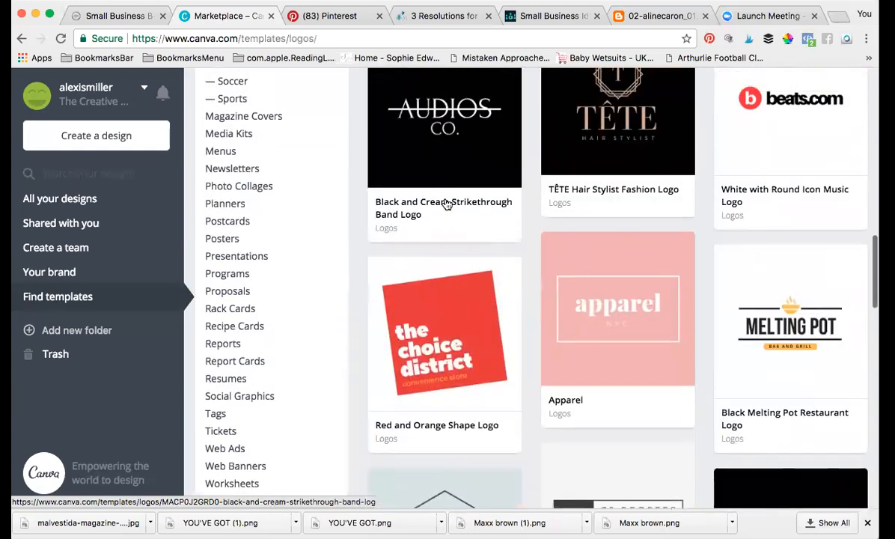
scroll(447, 204, up, 10)
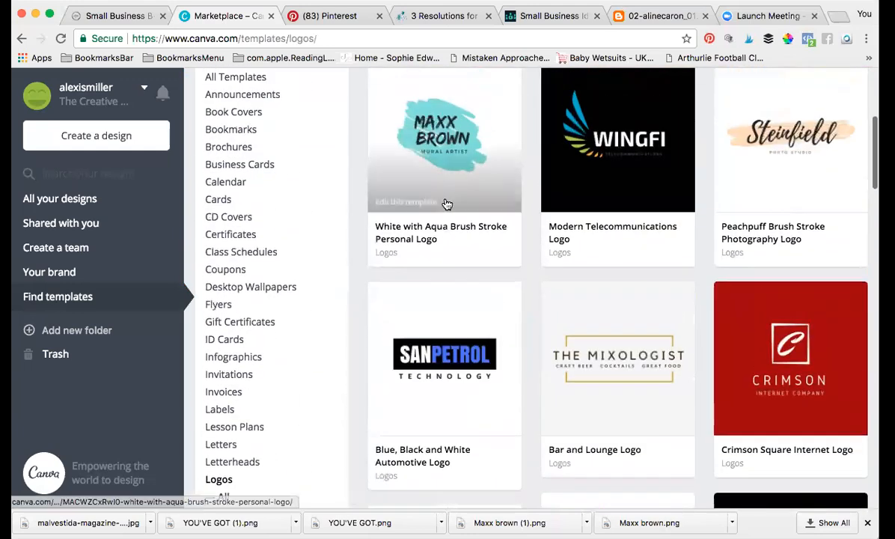
scroll(447, 204, down, 2)
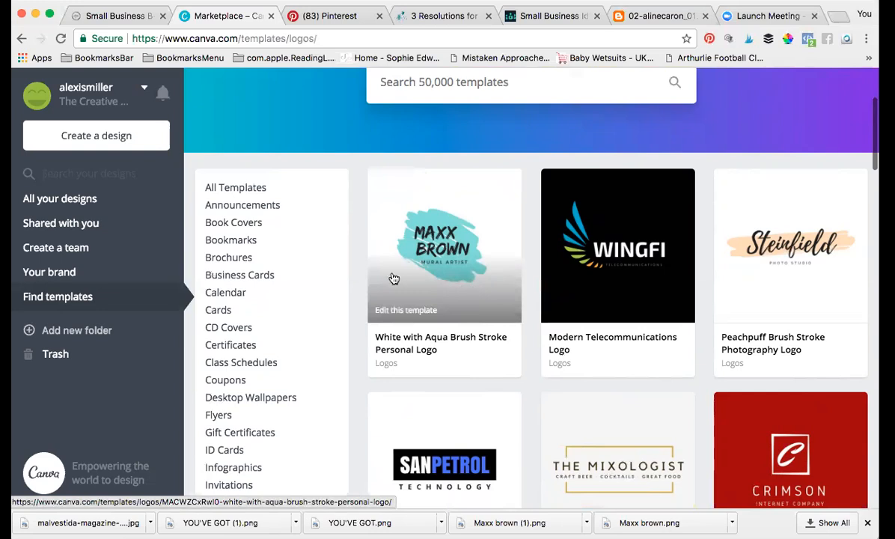
Step: Open the White with Aqua Brush Stroke Personal Logo card to preview its MAXX BROWN design
click(493, 235)
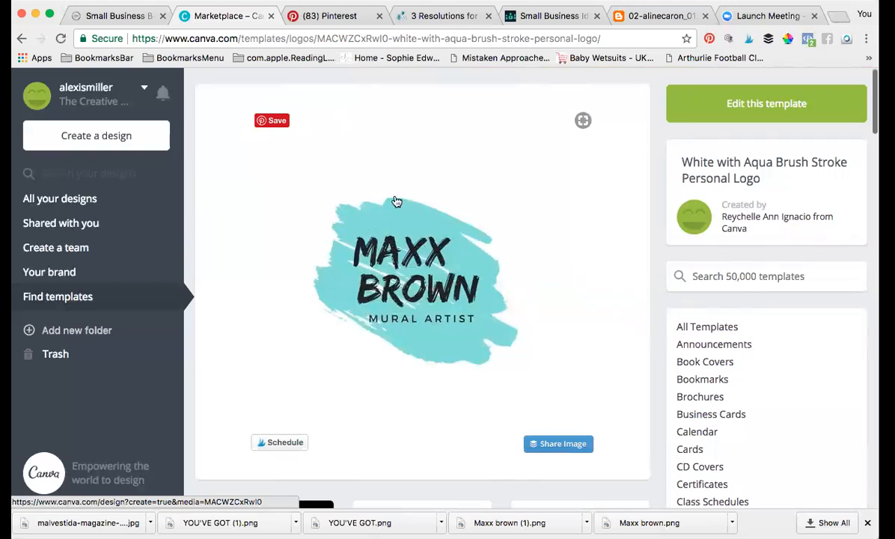
Step: Start an editable copy of the MAXX BROWN aqua brush stroke logo template
click(759, 105)
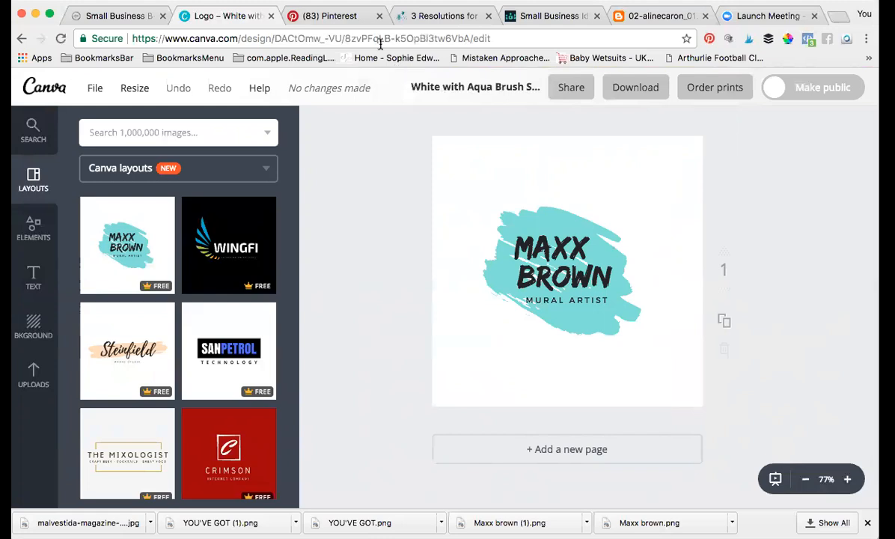
Step: In Pinterest, search for 'branding design inspiration'
click(359, 17)
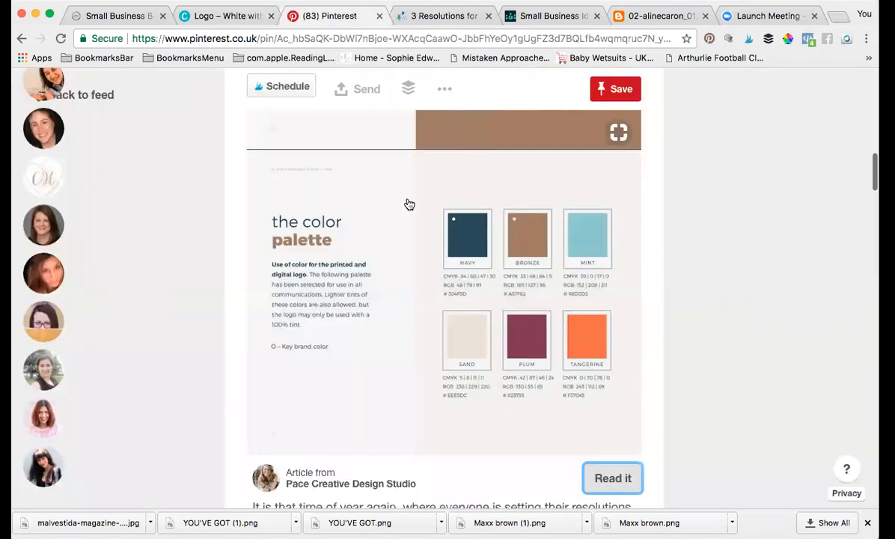
scroll(433, 251, up, 10)
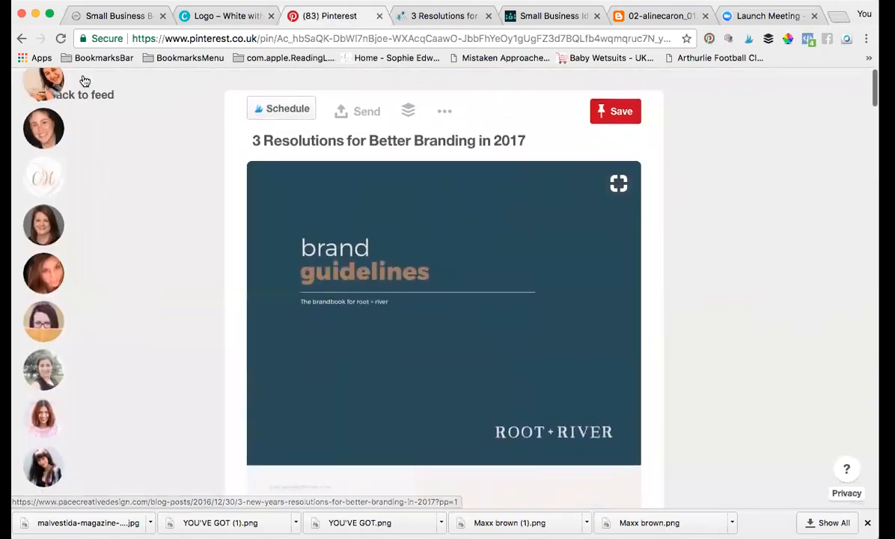
click(21, 38)
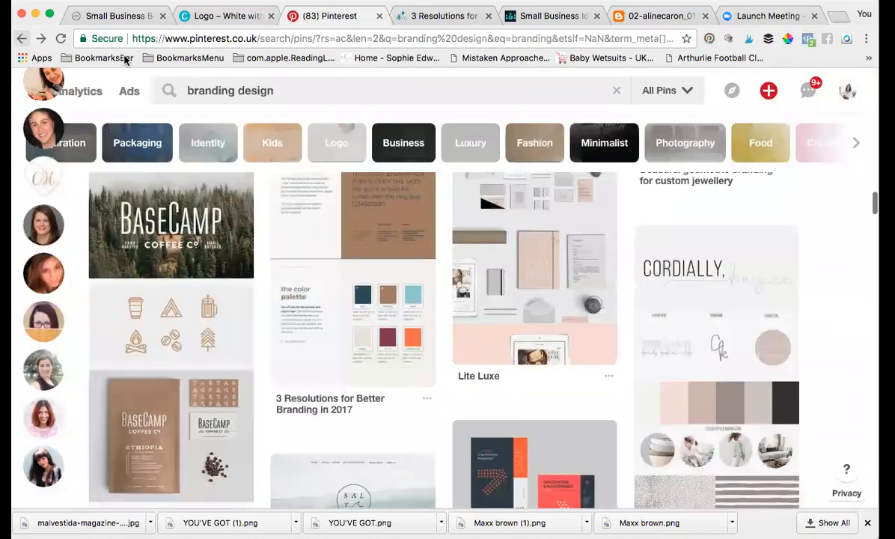
click(286, 90)
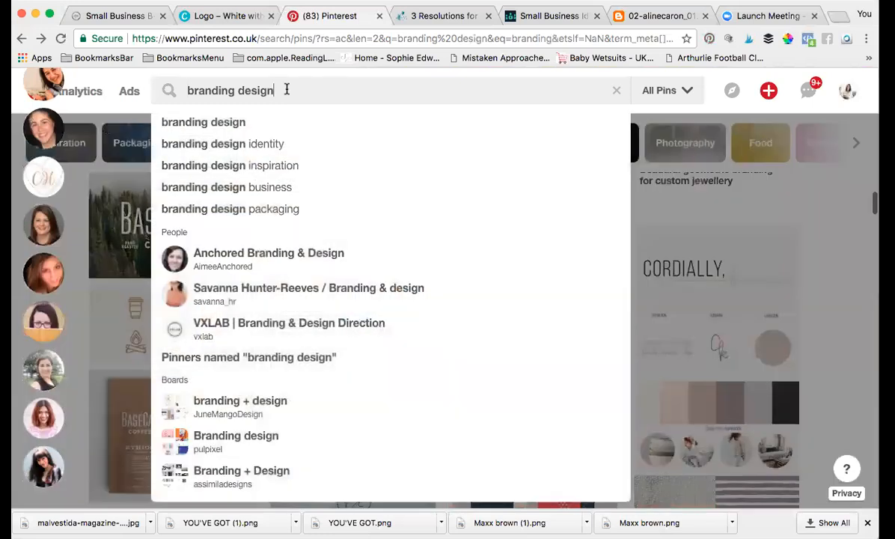
click(275, 173)
click(236, 172)
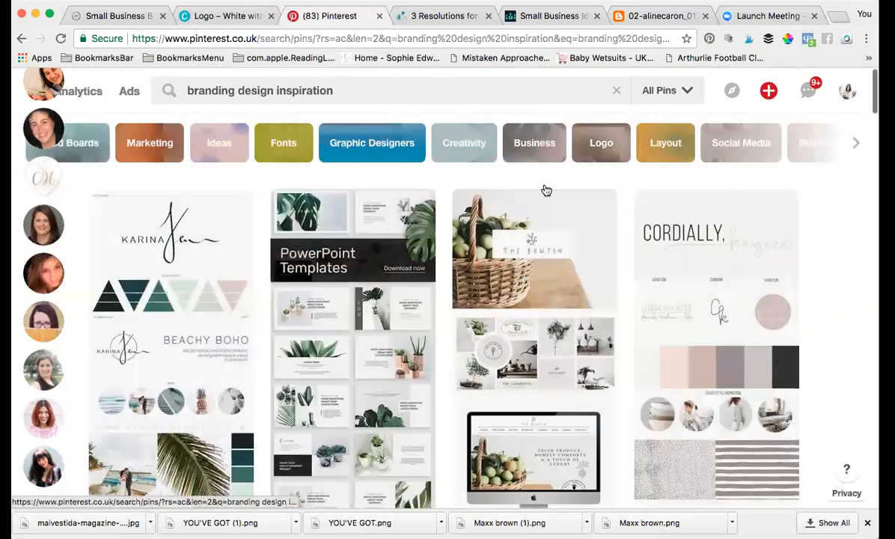
Step: Scroll the results down to the BEAU brand identity pins
scroll(761, 342, down, 3)
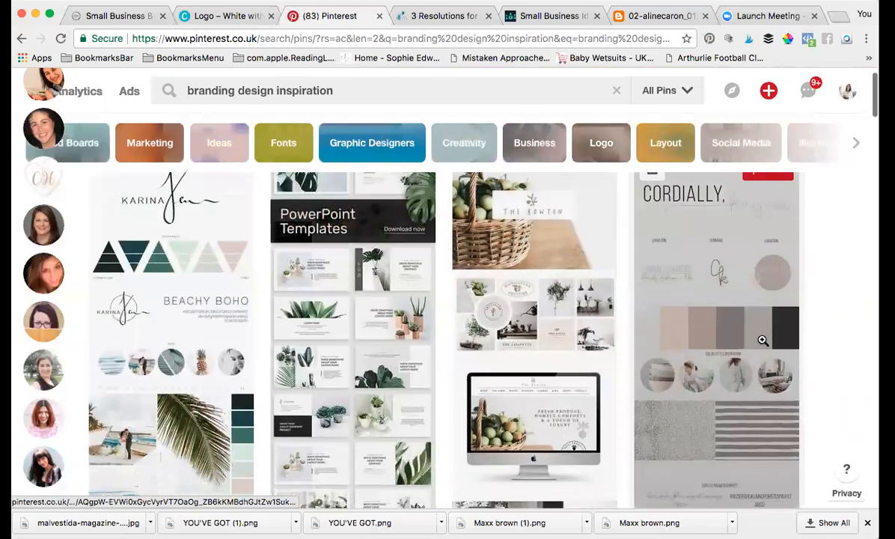
scroll(761, 341, up, 3)
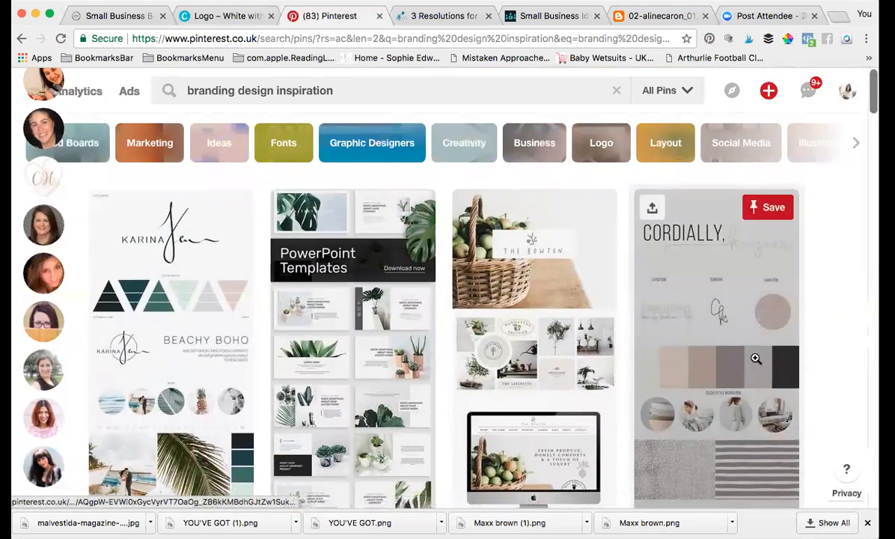
scroll(656, 372, down, 5)
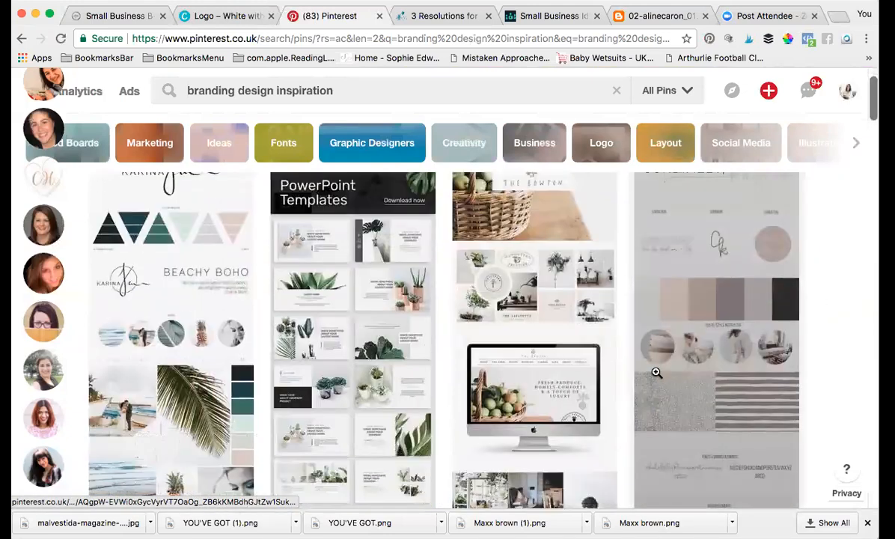
scroll(656, 372, down, 6)
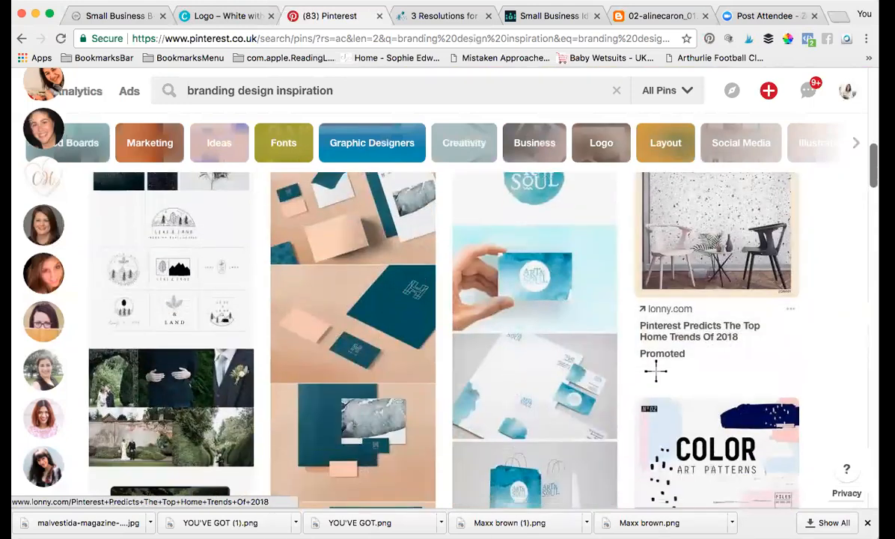
scroll(656, 372, down, 6)
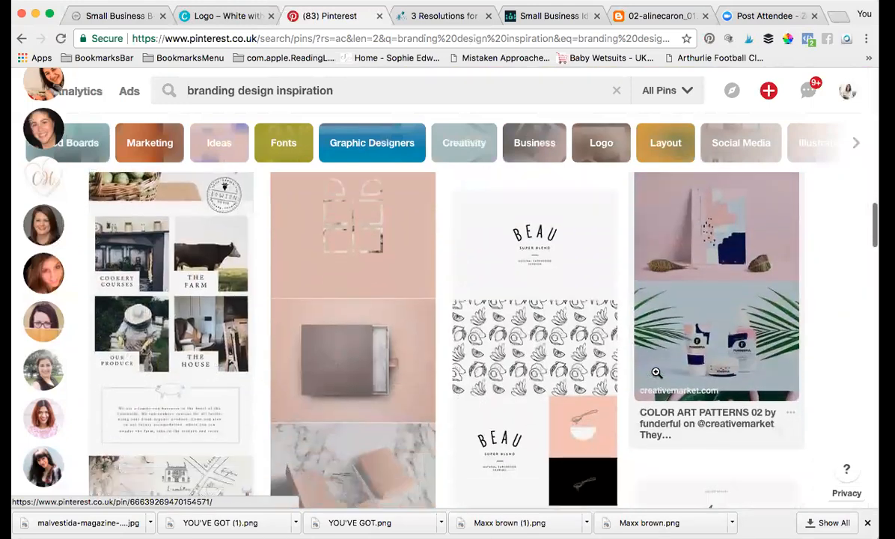
scroll(656, 372, down, 2)
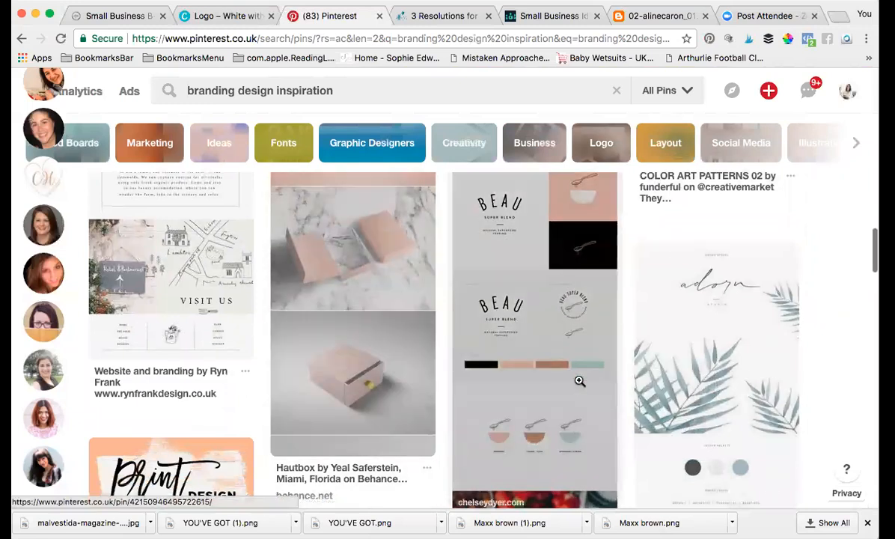
scroll(557, 371, up, 4)
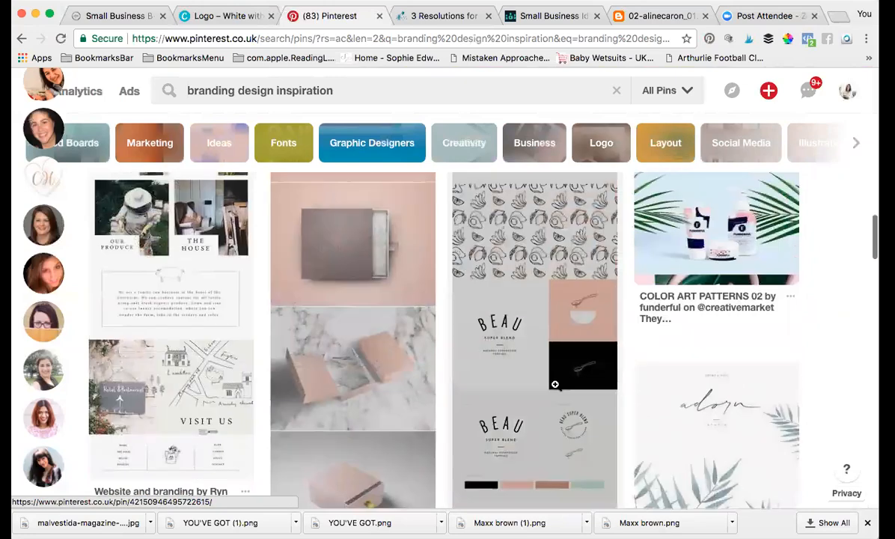
scroll(555, 384, down, 6)
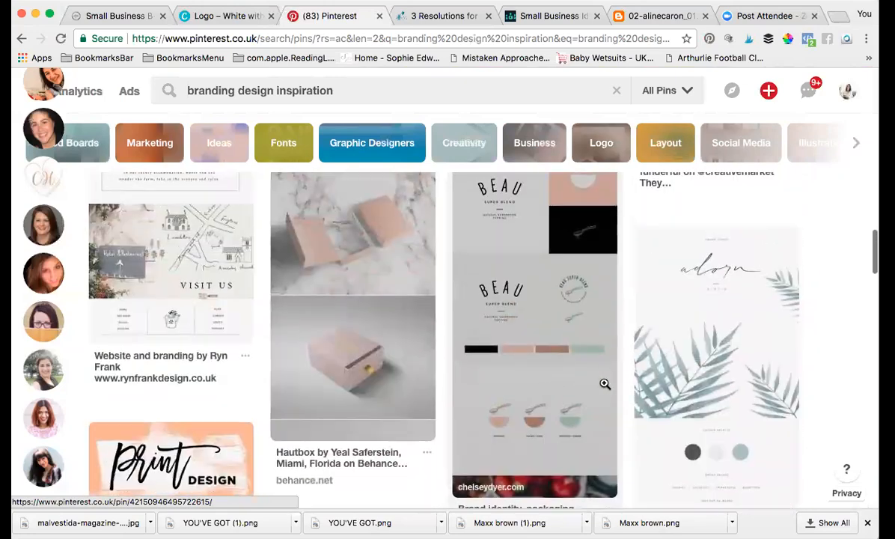
Step: Open the Beau Super Blend pin, browse its logo, palette and packaging images, and visit its source
click(604, 386)
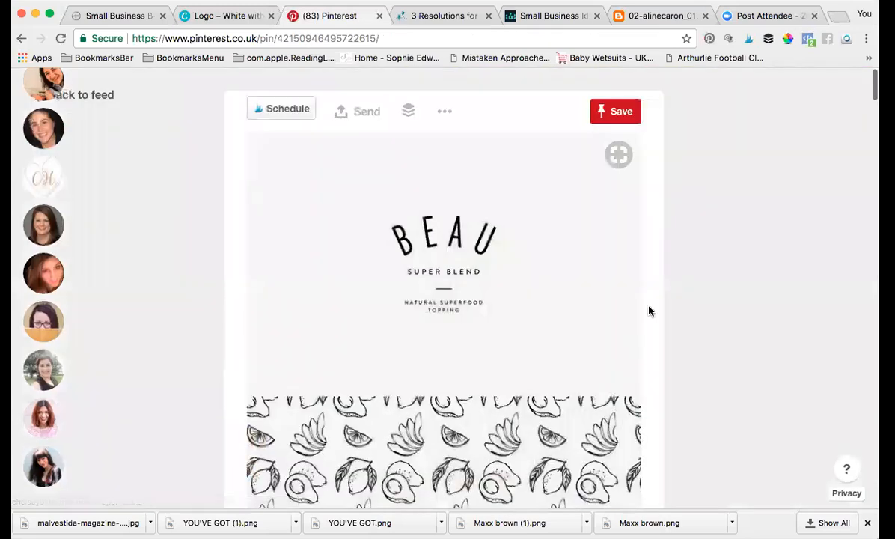
scroll(651, 364, down, 1)
scroll(650, 365, down, 10)
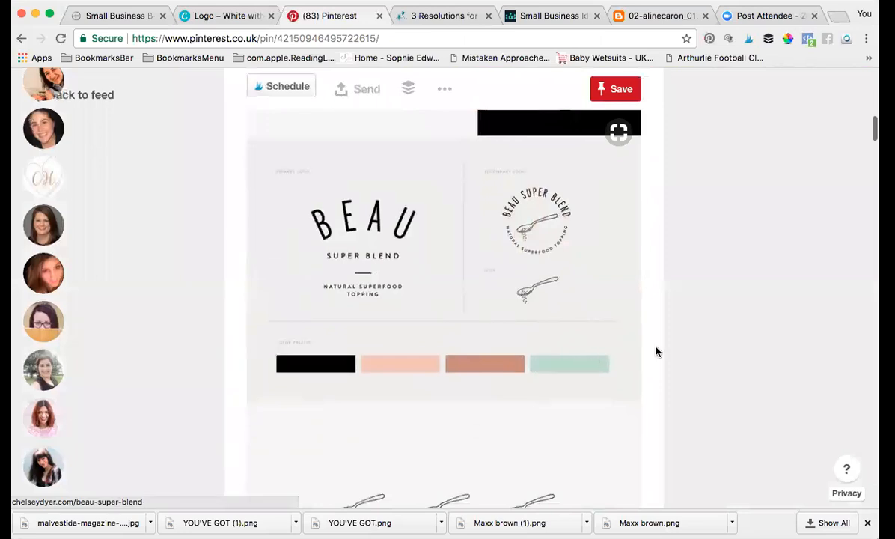
scroll(644, 292, down, 1)
scroll(645, 281, down, 14)
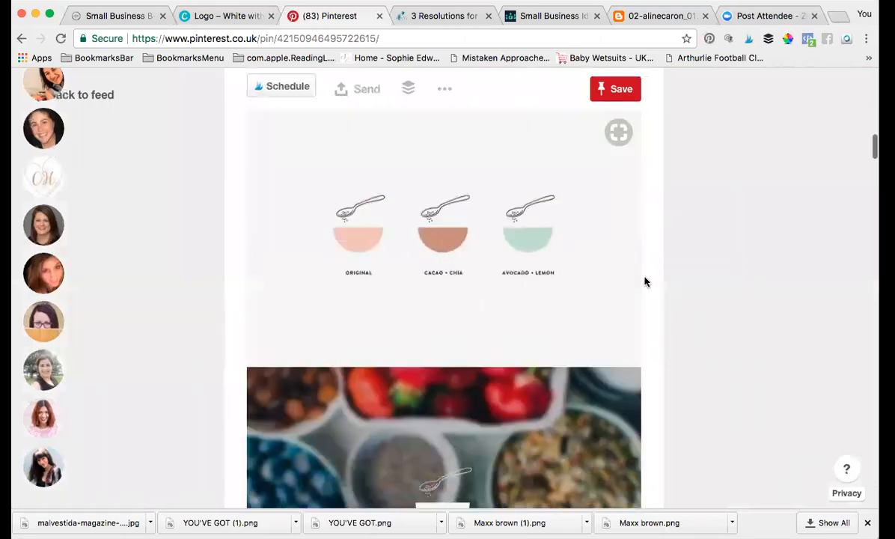
scroll(645, 281, down, 15)
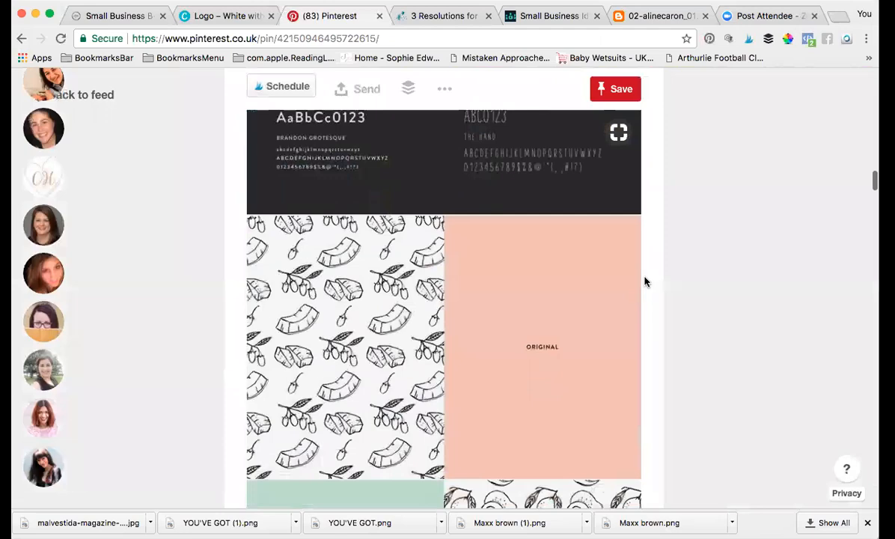
scroll(645, 281, down, 15)
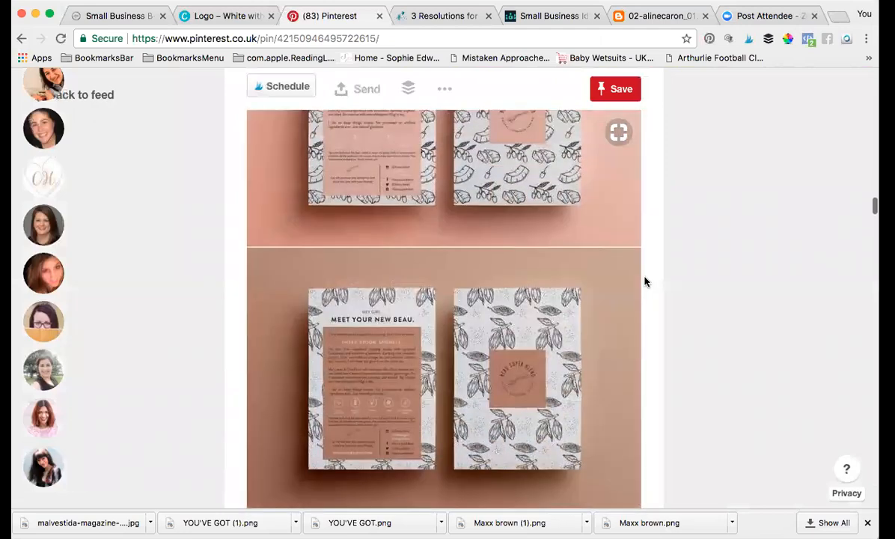
scroll(645, 282, down, 3)
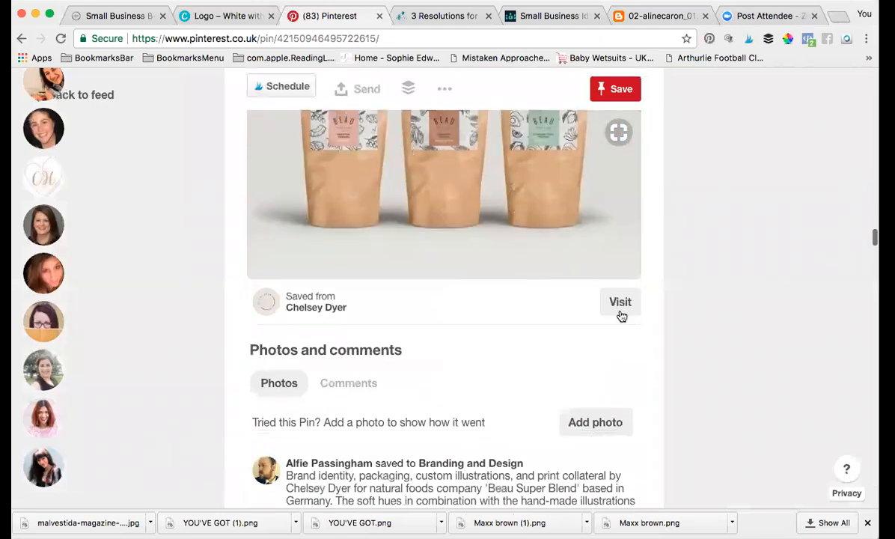
click(619, 304)
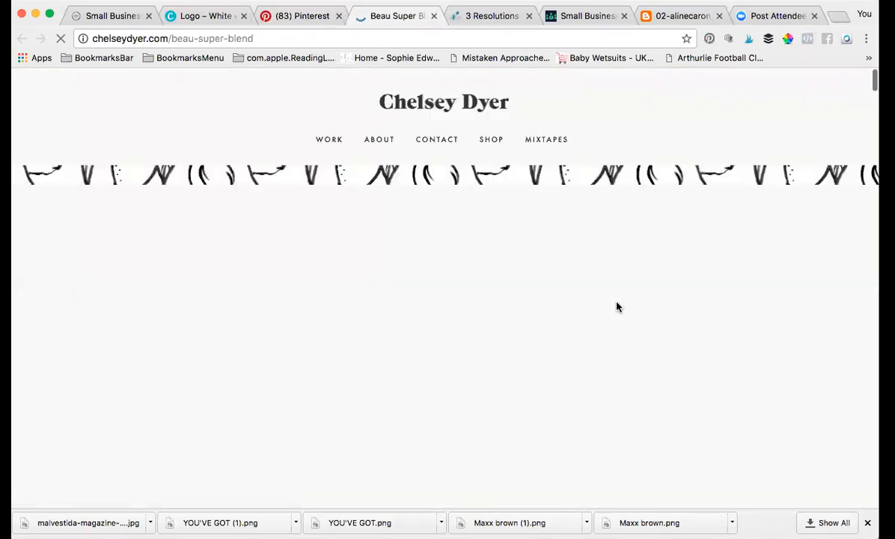
Step: Scroll the Beau Super Blend page to the Original, Cacao + Chia and Avocado + Lemon bowls
scroll(657, 407, down, 3)
scroll(657, 407, down, 15)
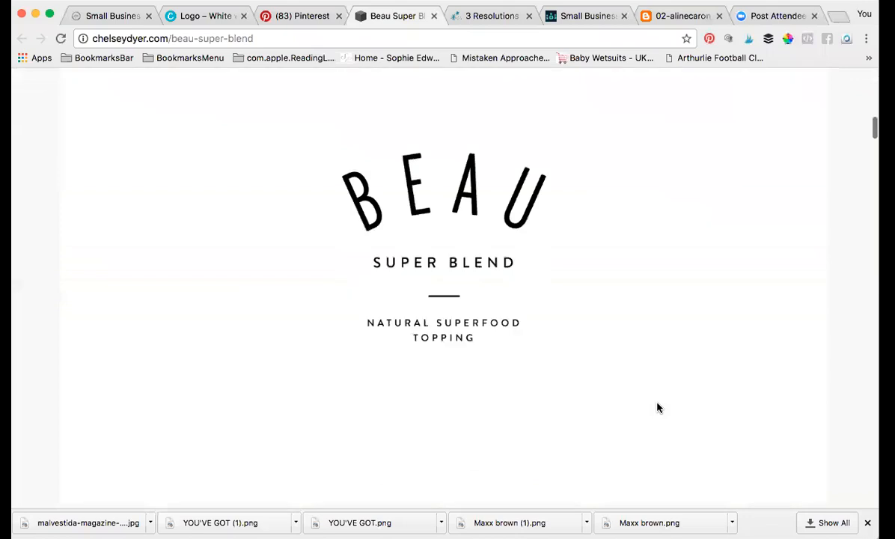
scroll(657, 406, down, 15)
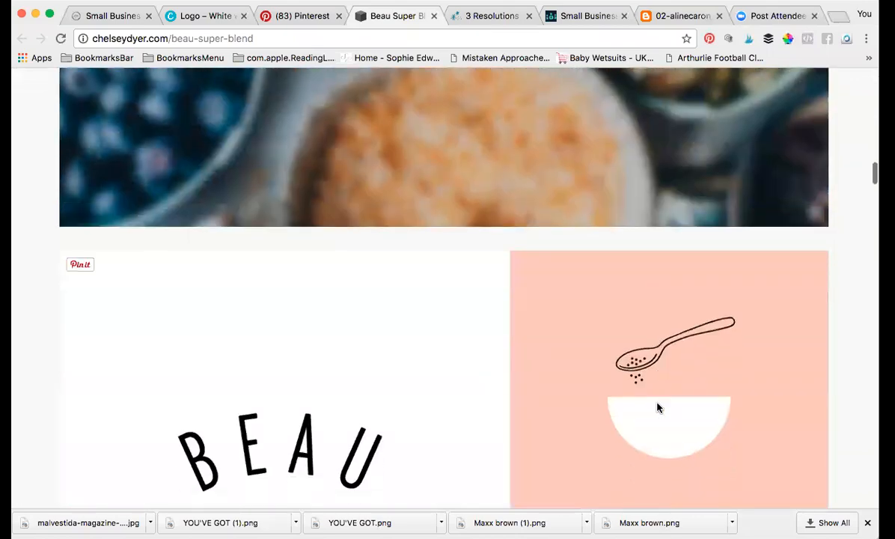
scroll(657, 408, down, 5)
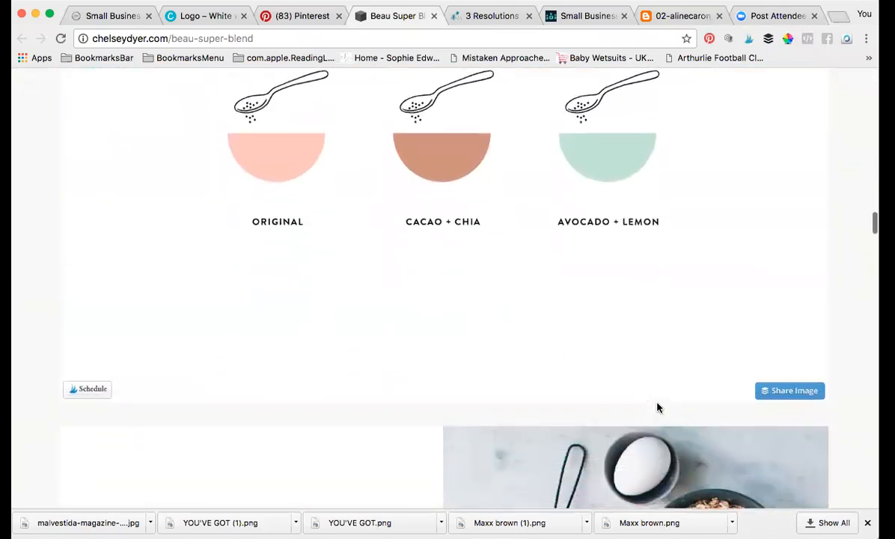
scroll(657, 408, up, 2)
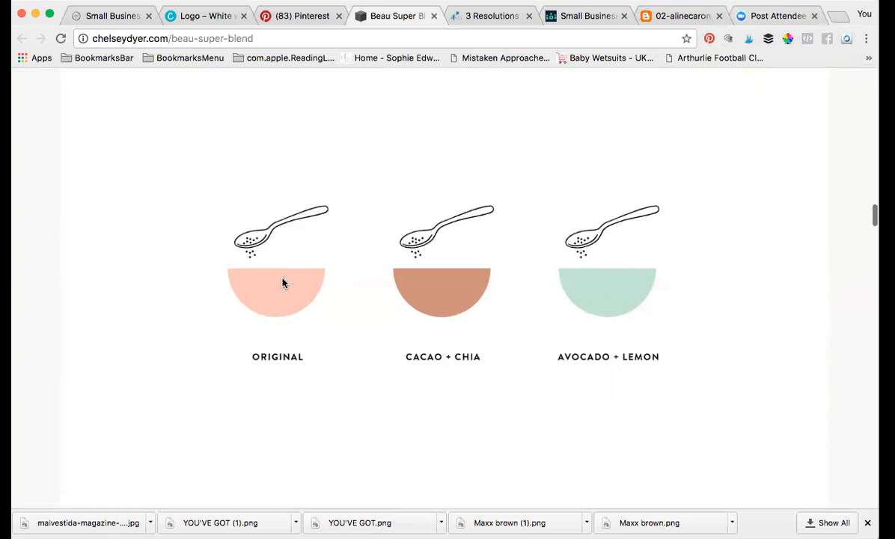
Step: Activate the ColorPick extension and reload the Beau Super Blend page
click(789, 40)
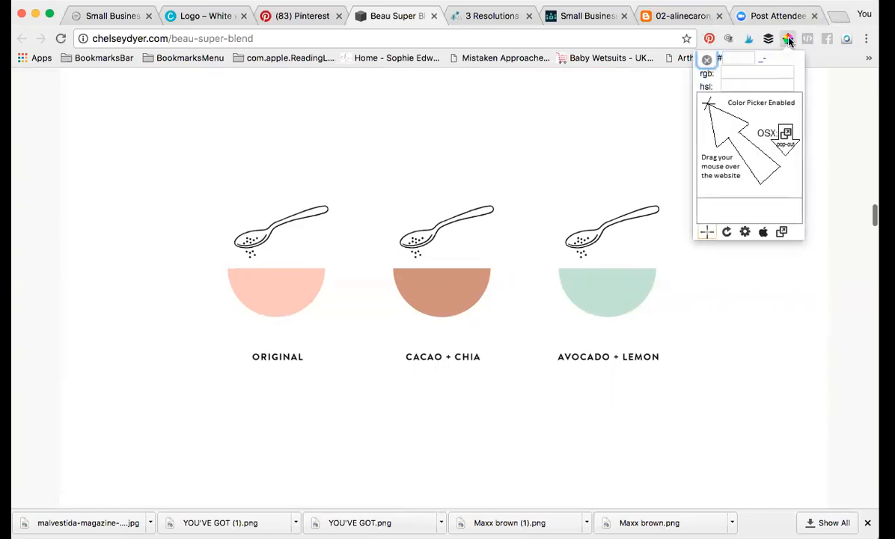
click(789, 41)
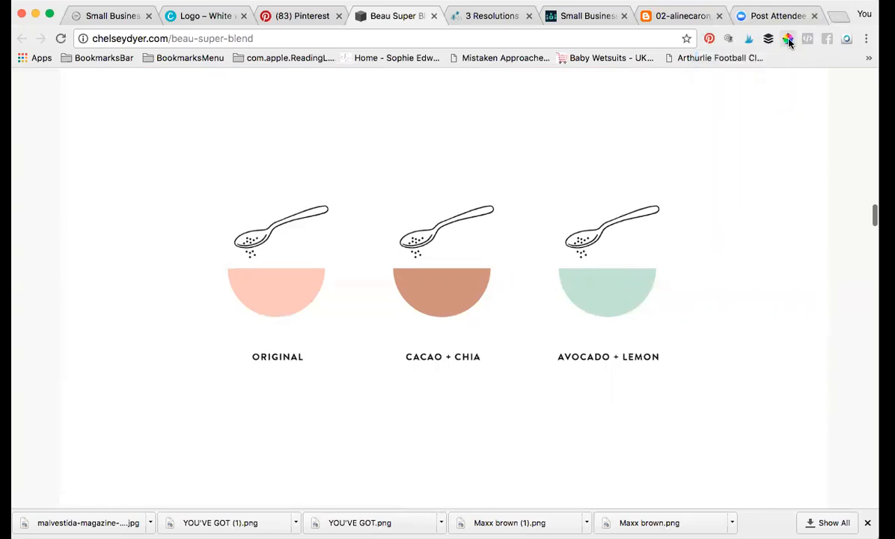
click(789, 40)
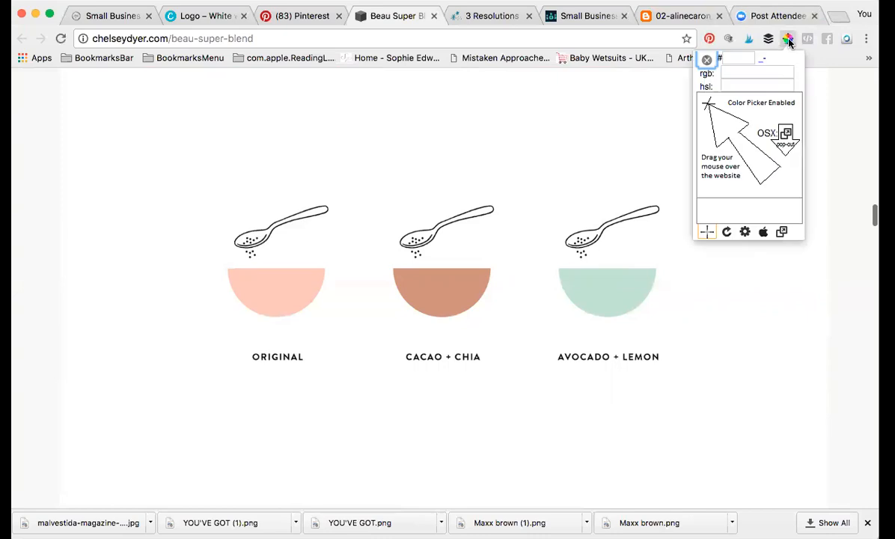
click(710, 232)
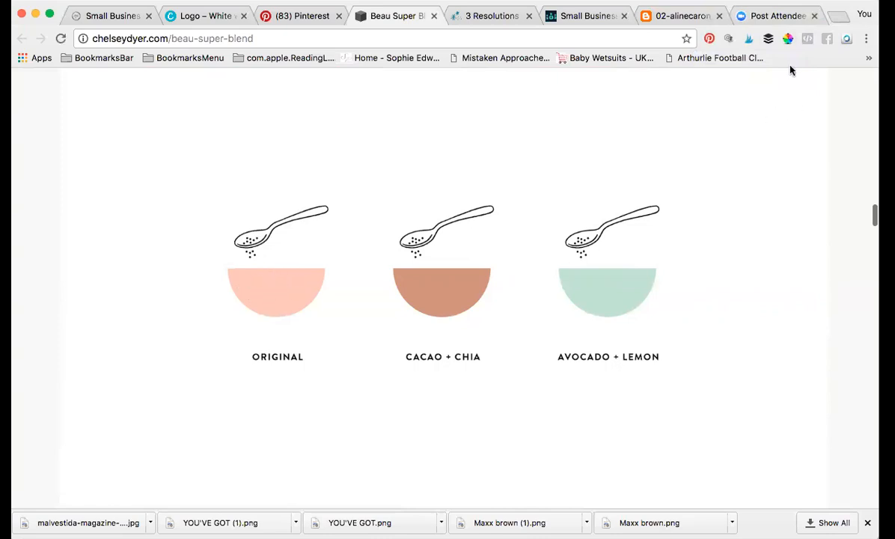
click(788, 42)
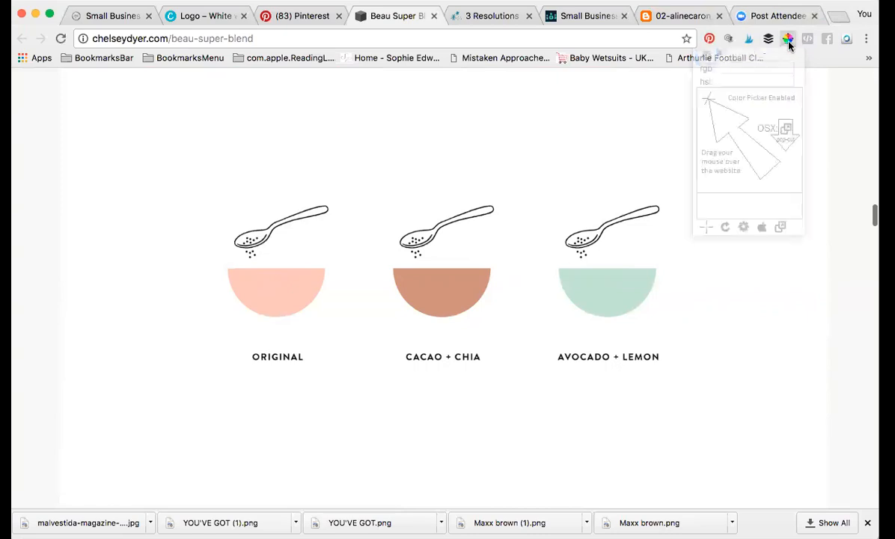
click(634, 42)
key(Return)
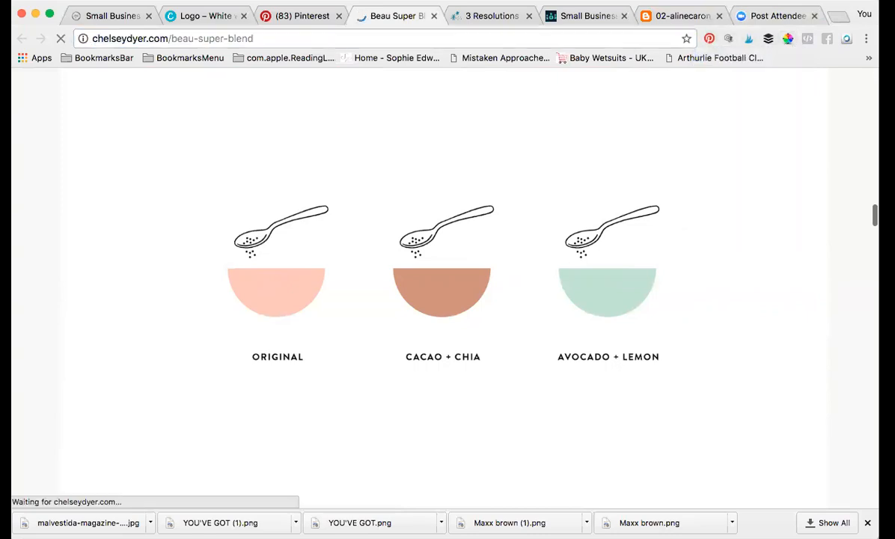
Step: Sample the Original bowl's peach #F7C7B9 with the eyedropper and copy the hex code
click(789, 39)
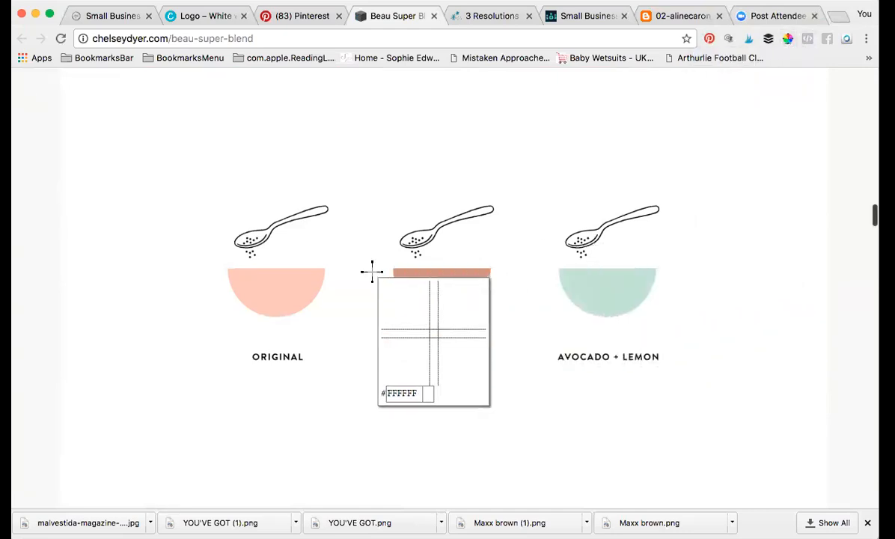
click(277, 288)
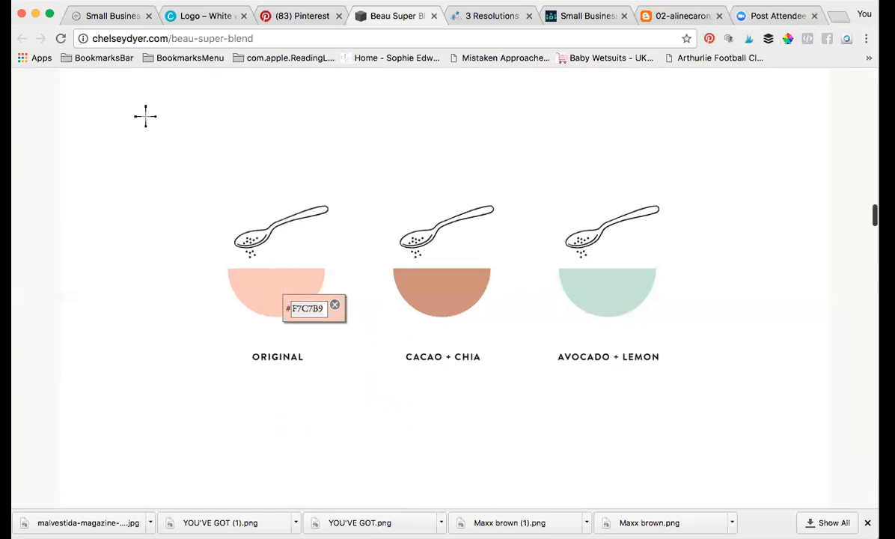
click(136, 1)
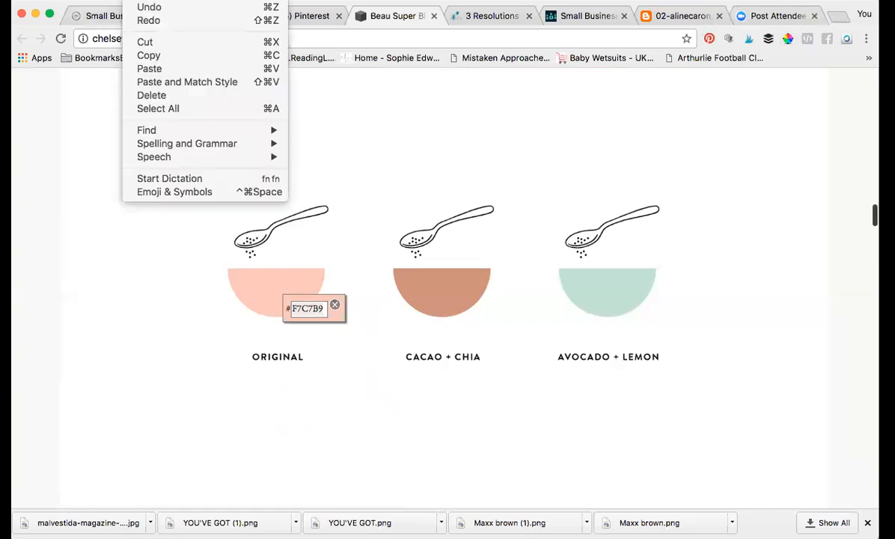
click(146, 57)
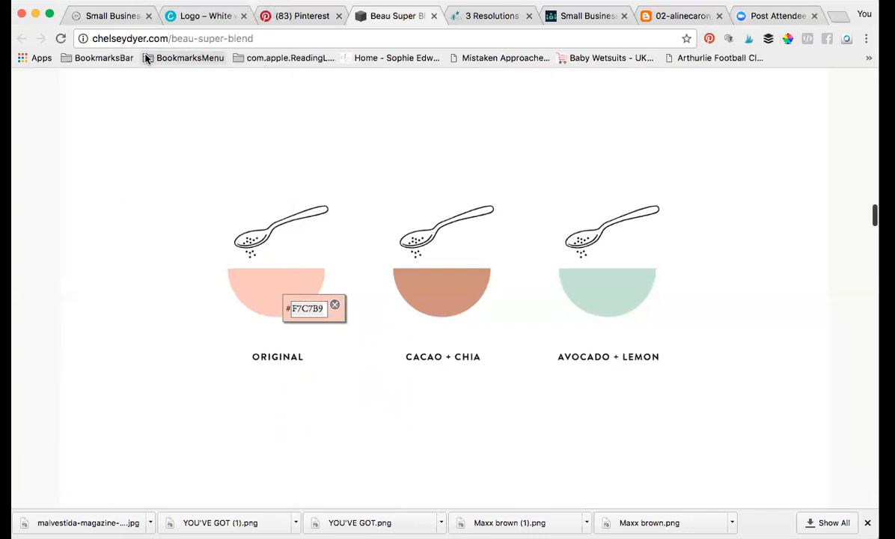
Step: Back in Canva, give the brushstroke shape the pasted custom colour #F7C7B9
click(211, 16)
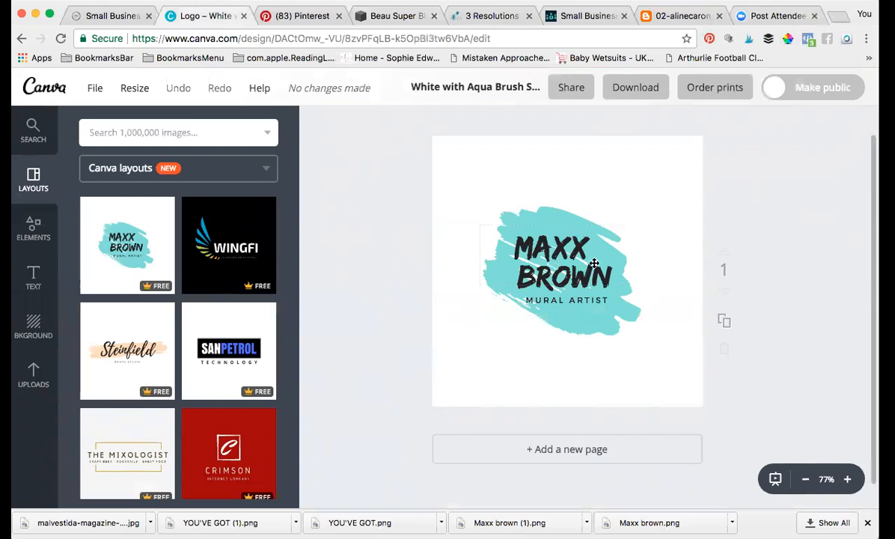
click(545, 240)
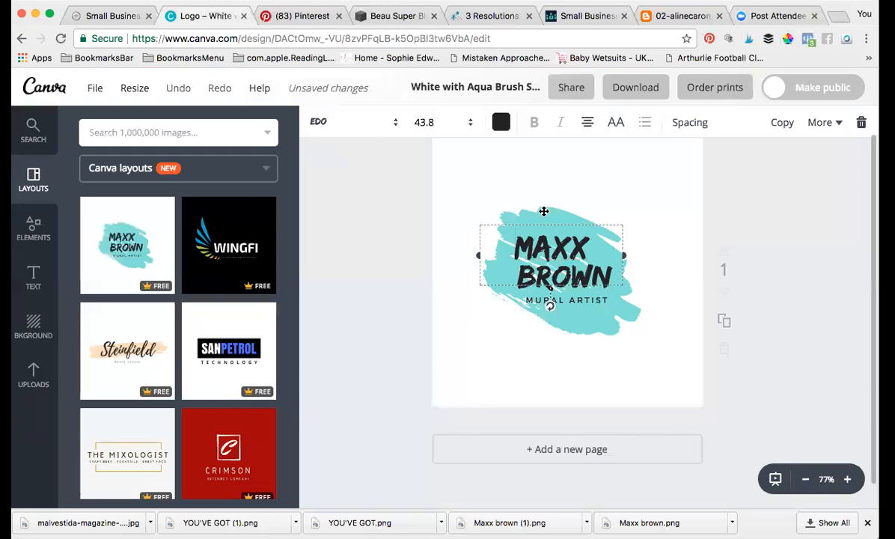
click(571, 184)
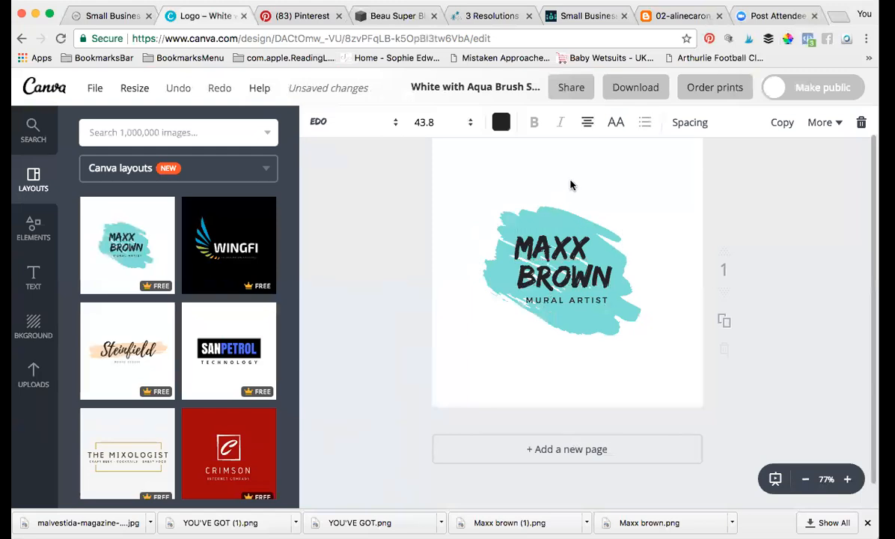
click(540, 214)
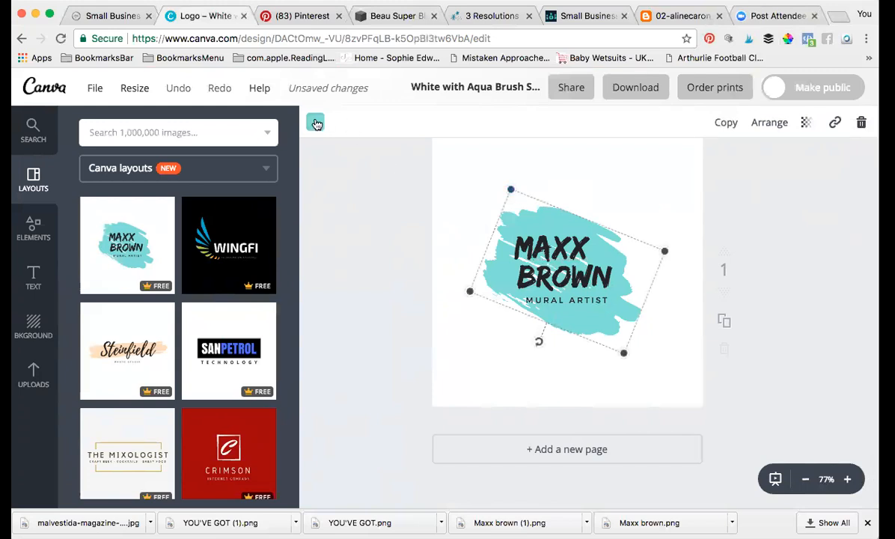
click(315, 123)
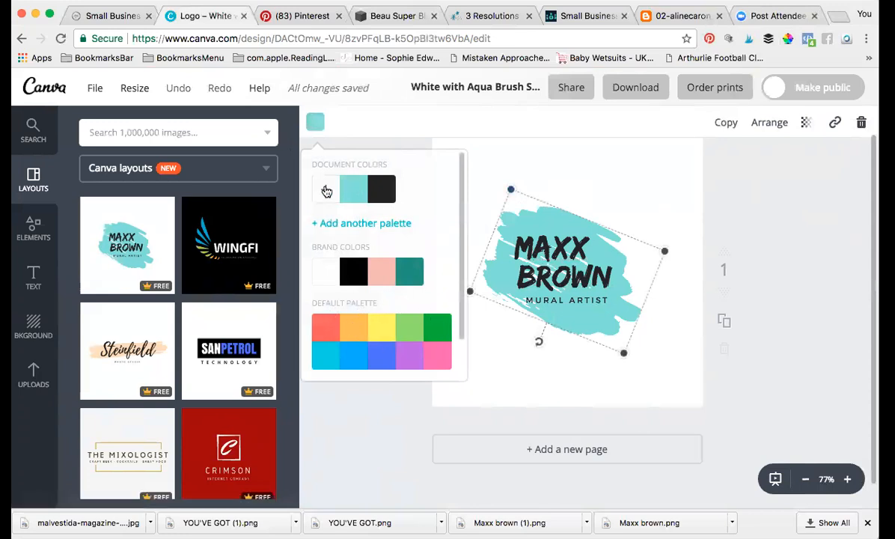
click(327, 193)
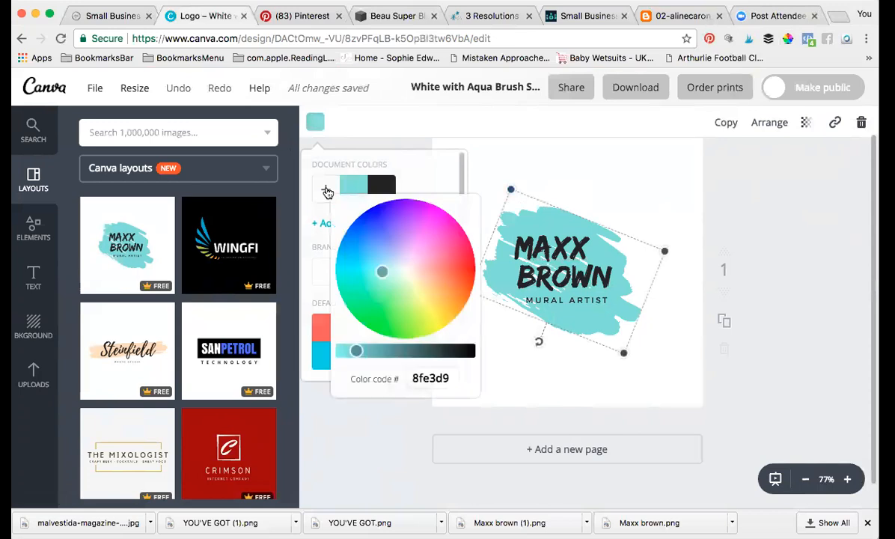
click(451, 380)
key(BackSpace)
key(BackSpace)
key(BackSpace)
key(BackSpace)
key(BackSpace)
key(BackSpace)
click(136, 0)
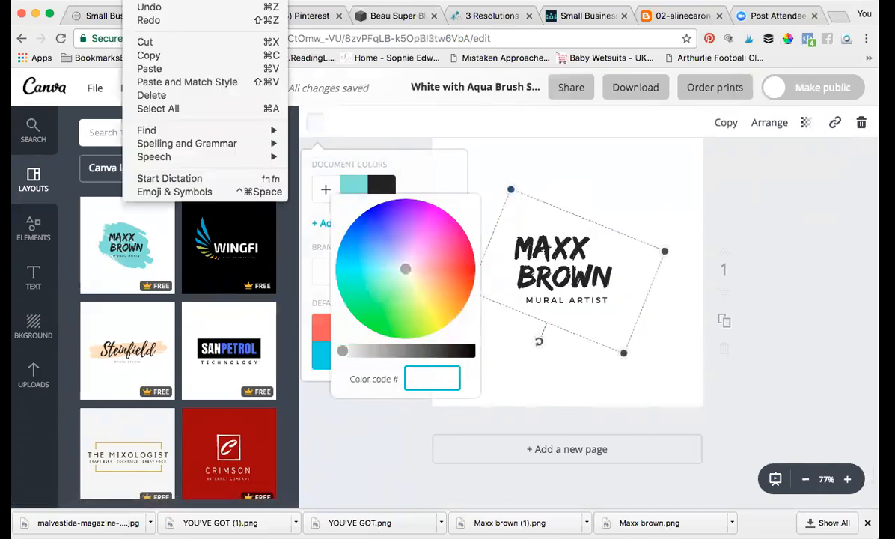
click(149, 68)
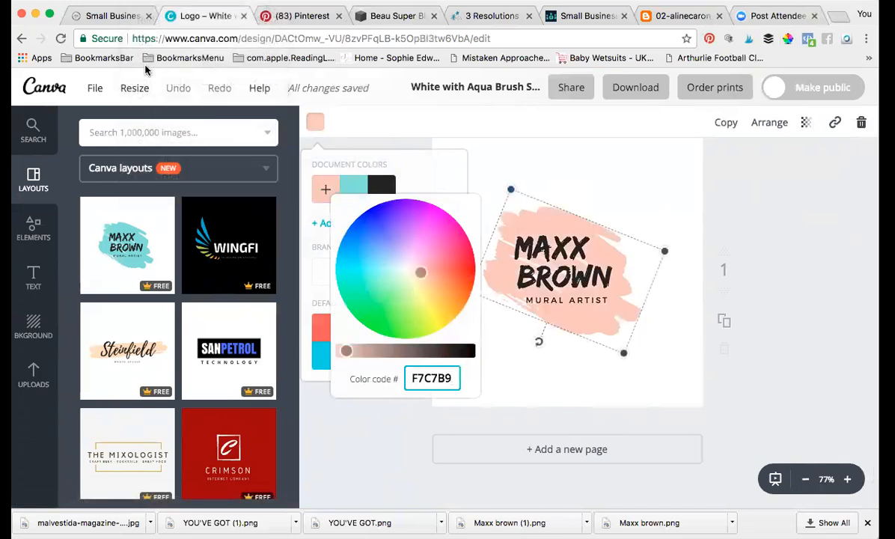
click(581, 171)
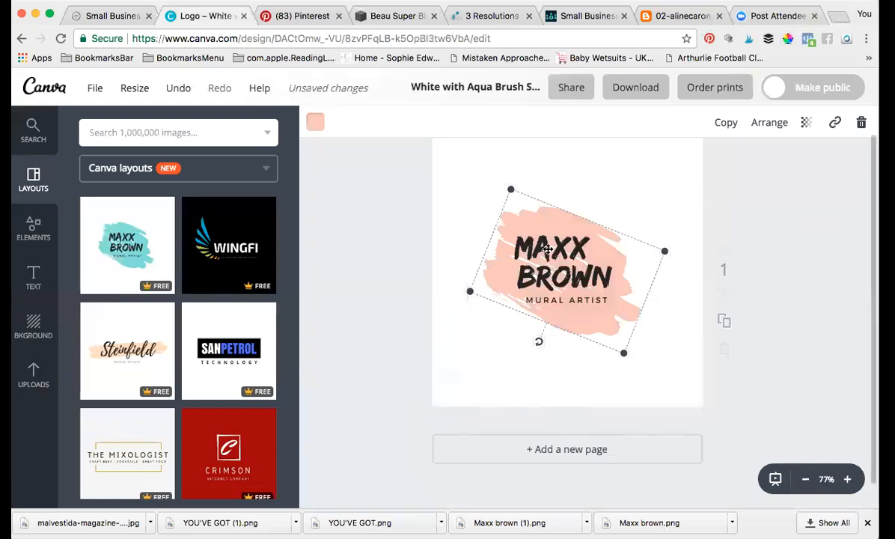
click(511, 234)
drag(514, 239, 612, 263)
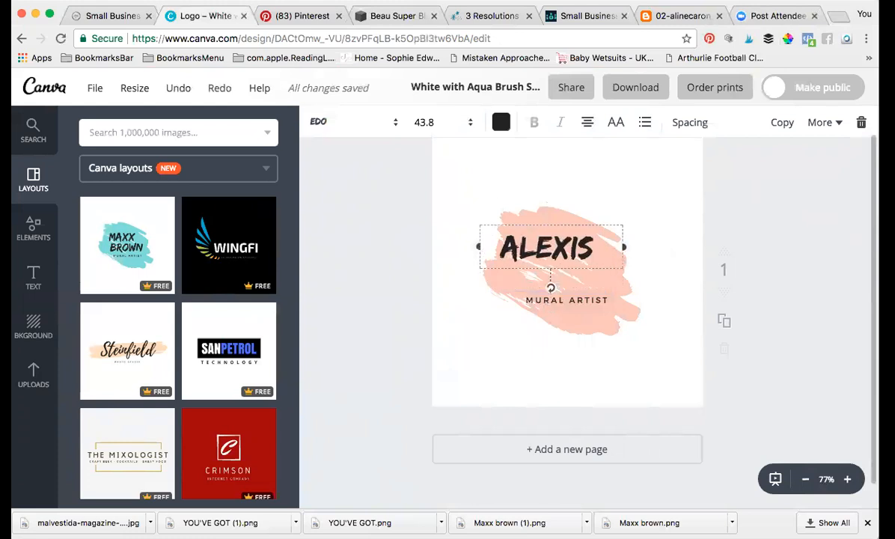
key(Return)
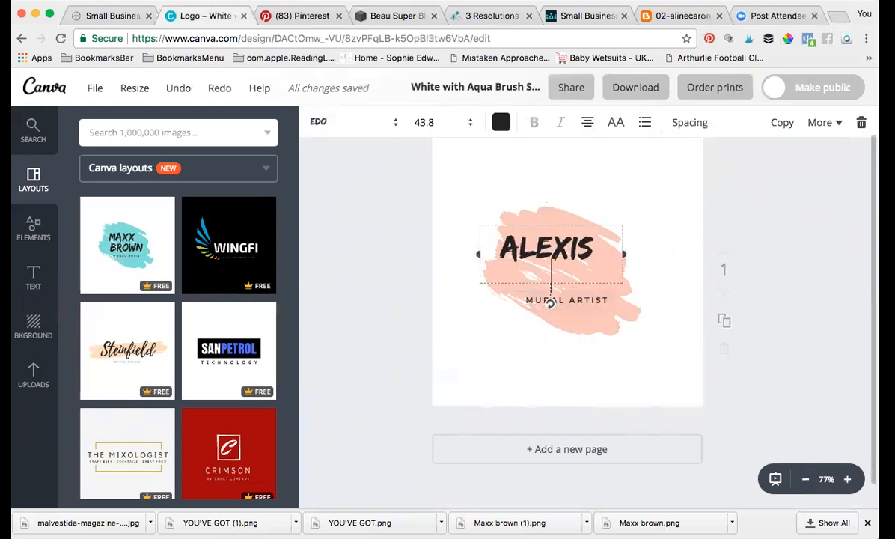
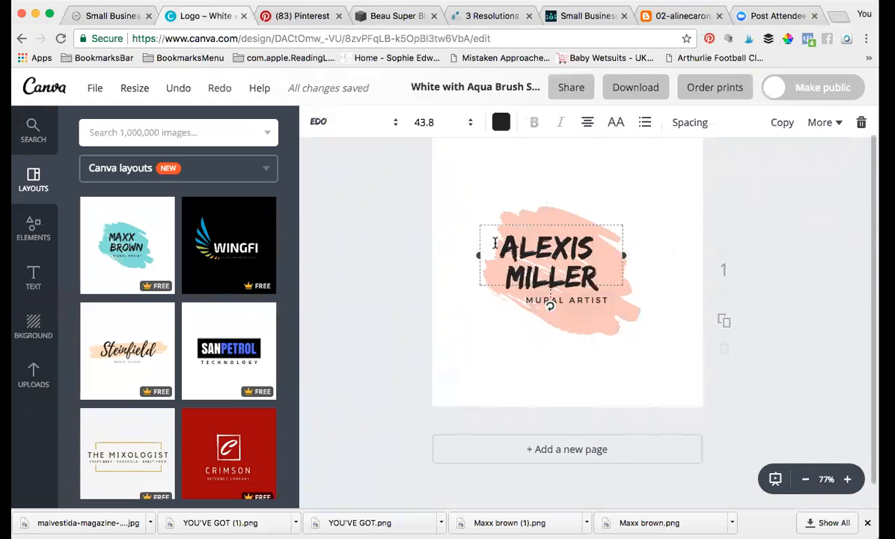
drag(494, 243, 609, 268)
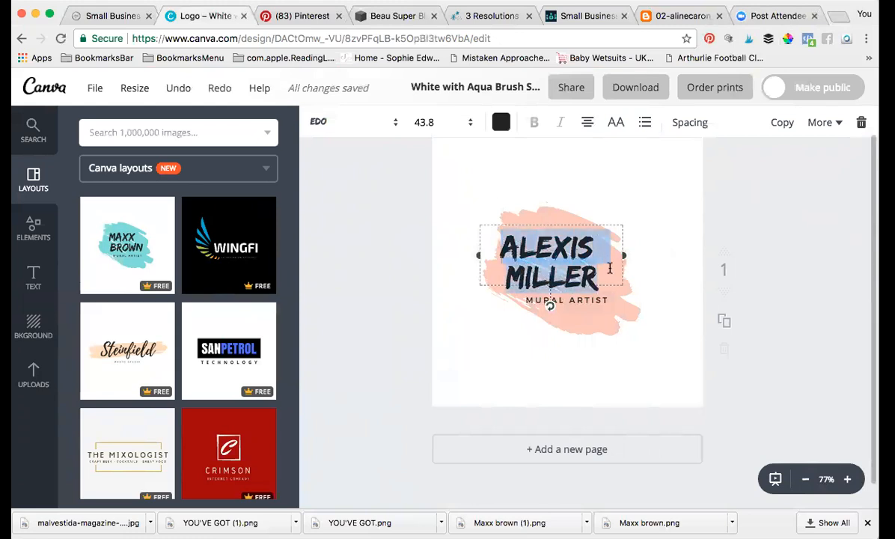
click(388, 129)
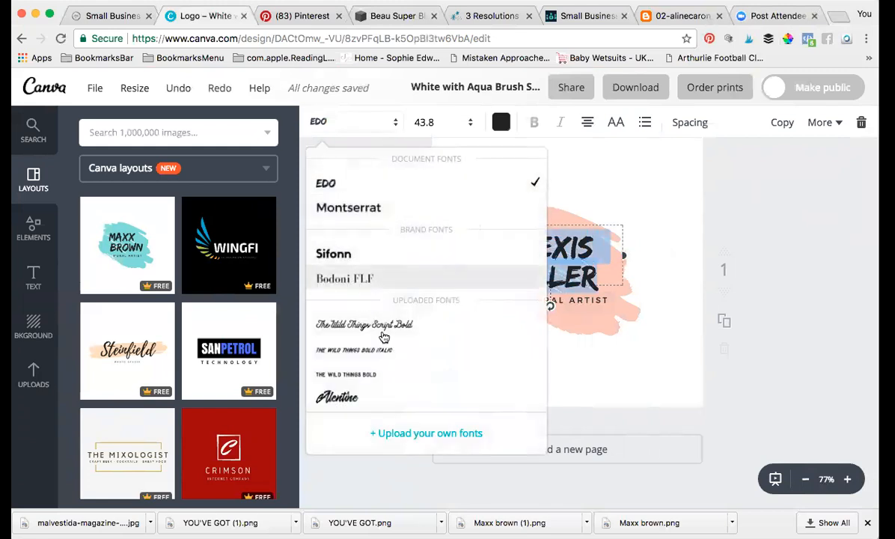
Step: Try the Saluti Script Two font on the name
scroll(395, 351, down, 2)
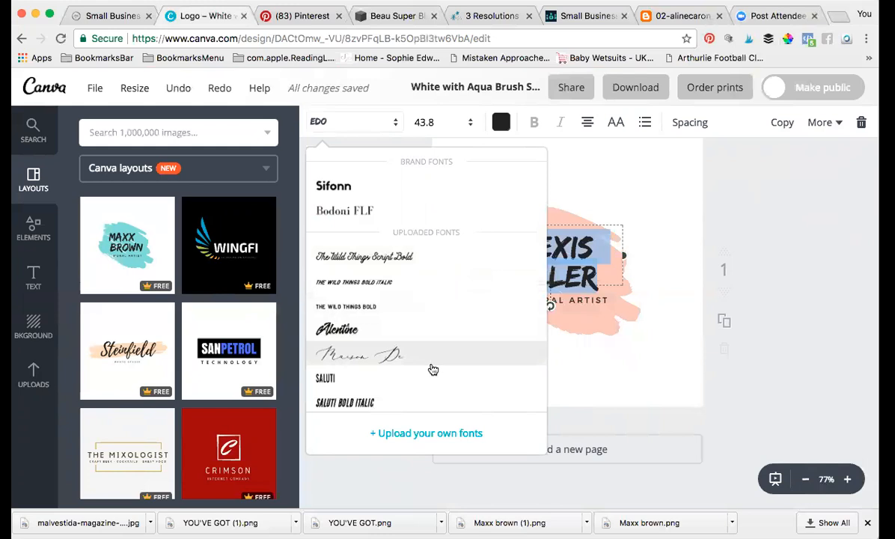
scroll(433, 369, down, 5)
scroll(432, 369, down, 5)
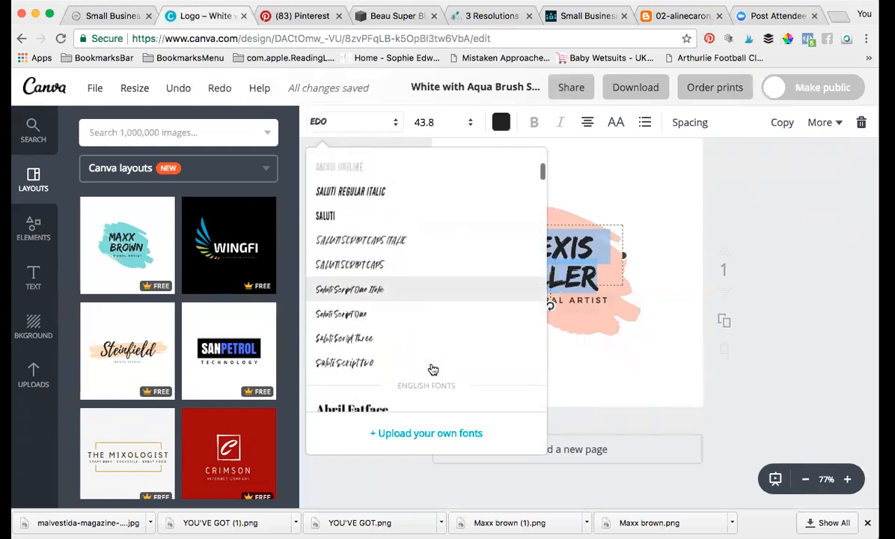
click(382, 364)
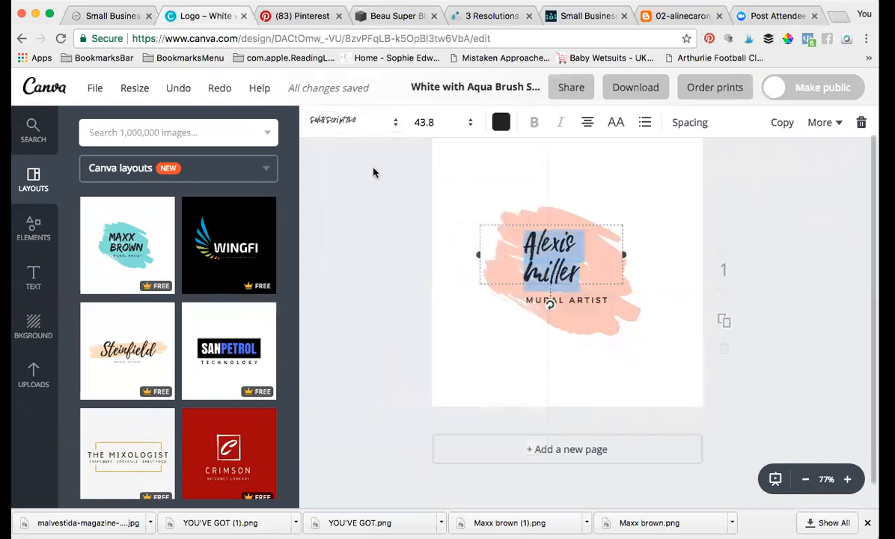
Step: Switch the name's font to Playlist Script instead
click(350, 123)
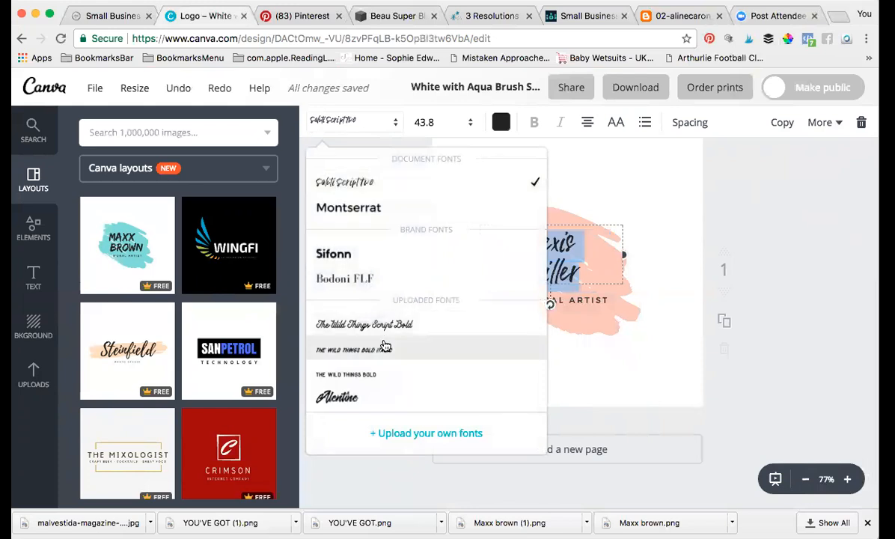
scroll(382, 340, down, 10)
scroll(383, 345, down, 6)
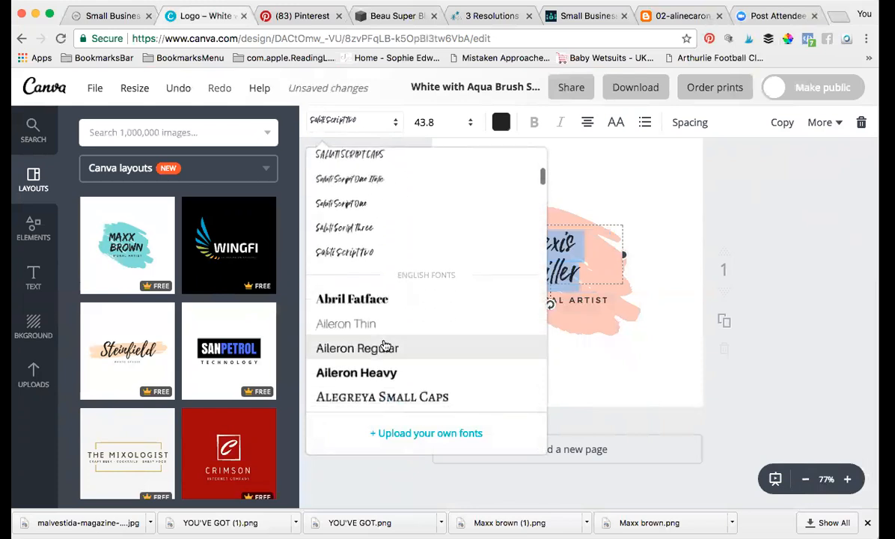
scroll(384, 345, down, 8)
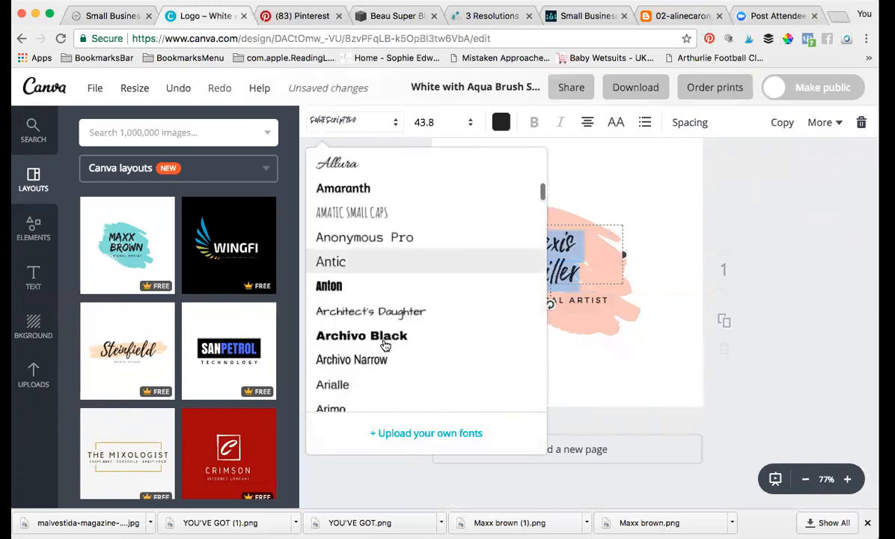
scroll(383, 345, down, 8)
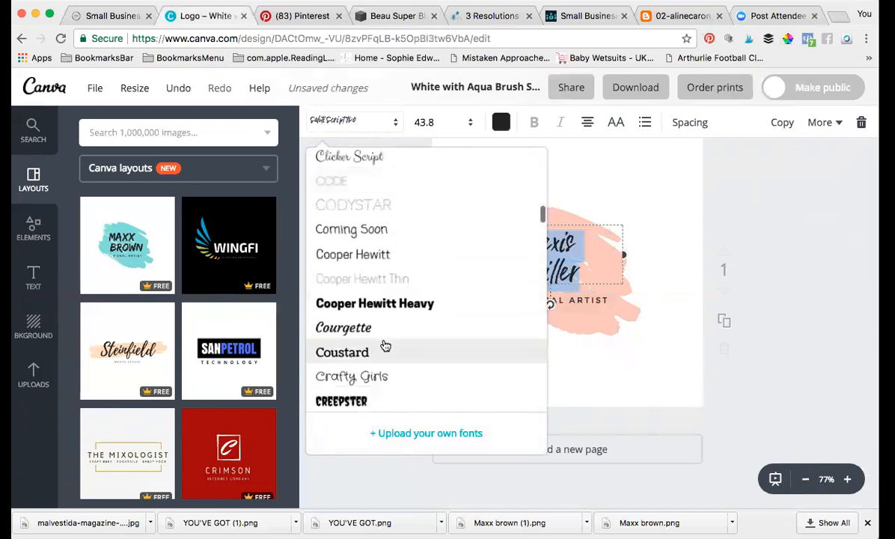
scroll(384, 345, down, 8)
scroll(384, 345, down, 6)
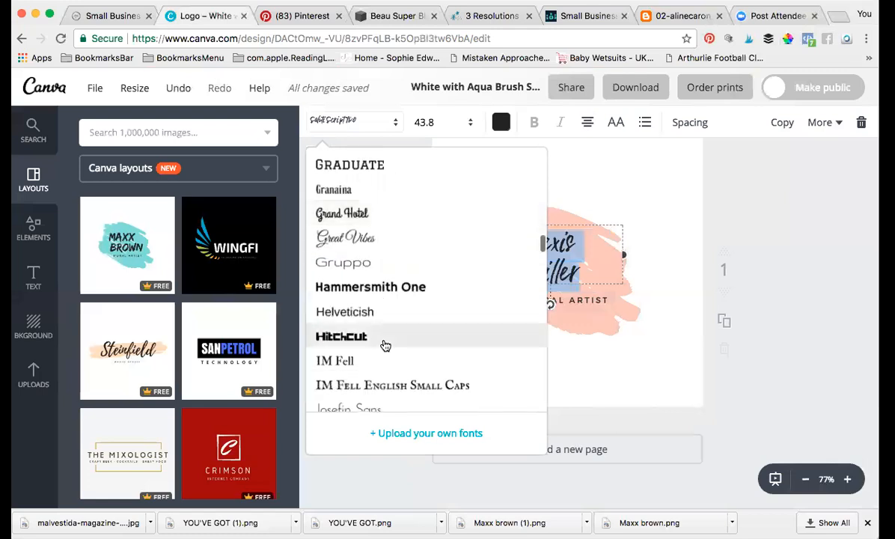
scroll(384, 345, down, 8)
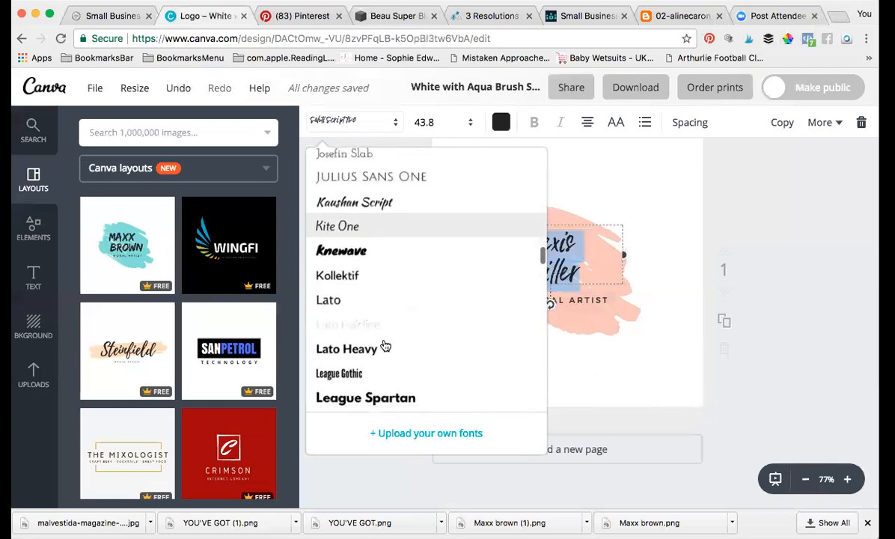
scroll(384, 345, down, 6)
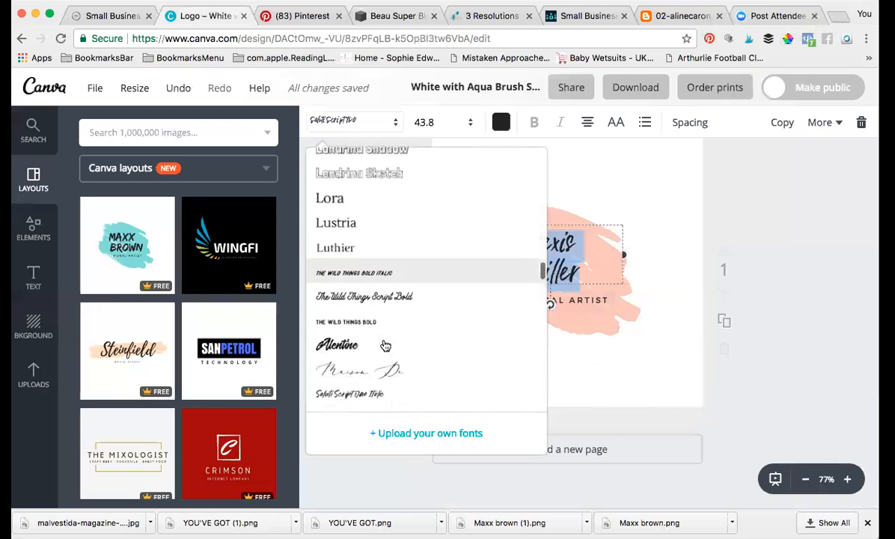
scroll(384, 345, down, 6)
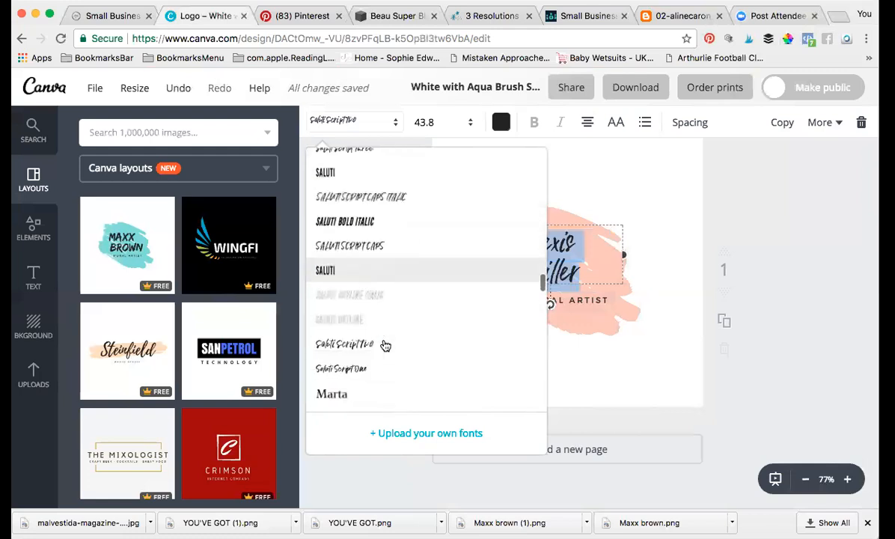
scroll(384, 345, down, 5)
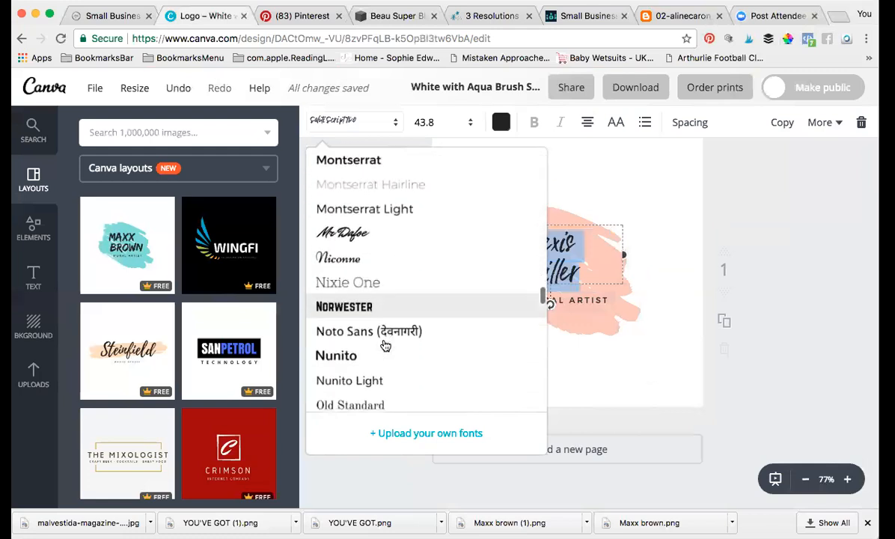
scroll(384, 345, down, 5)
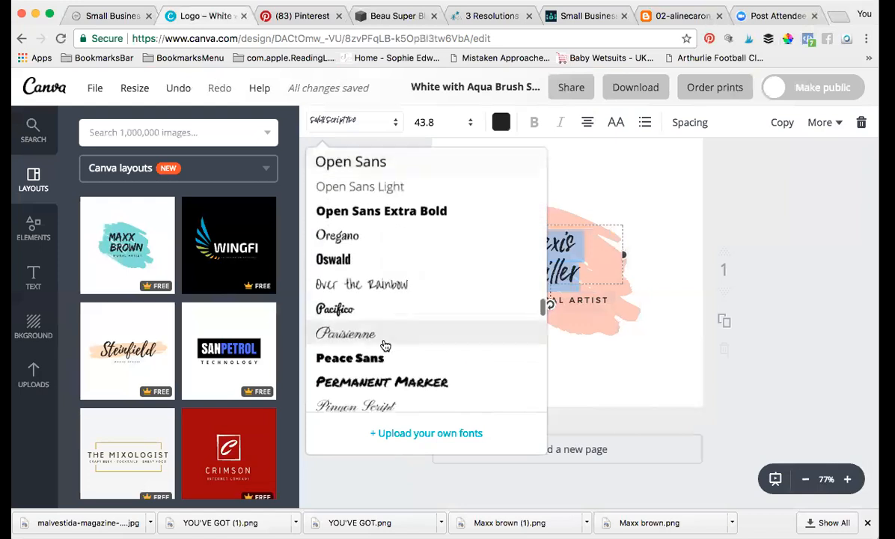
scroll(384, 345, down, 2)
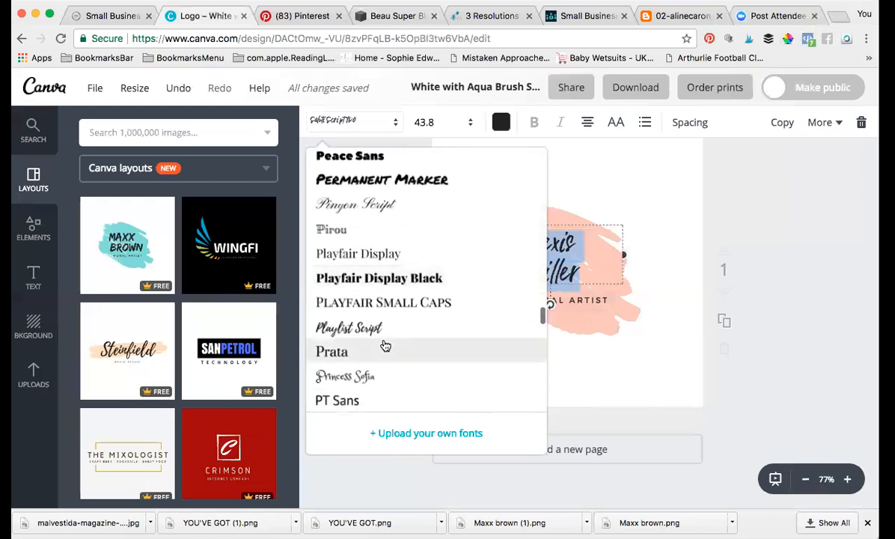
click(334, 324)
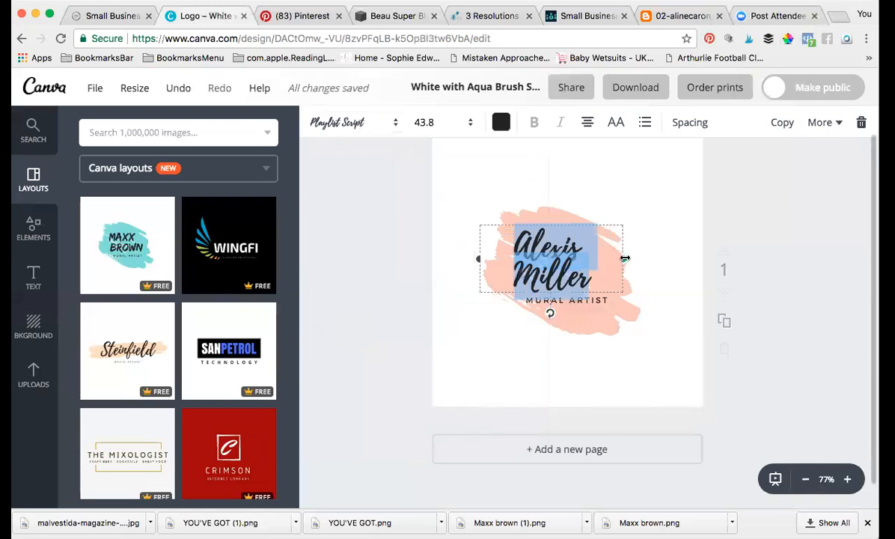
drag(627, 259, 642, 259)
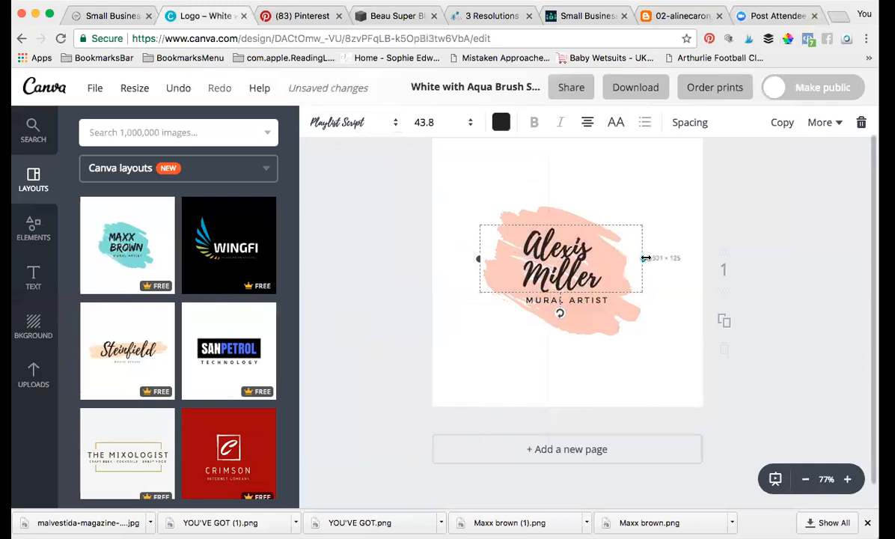
drag(477, 259, 461, 259)
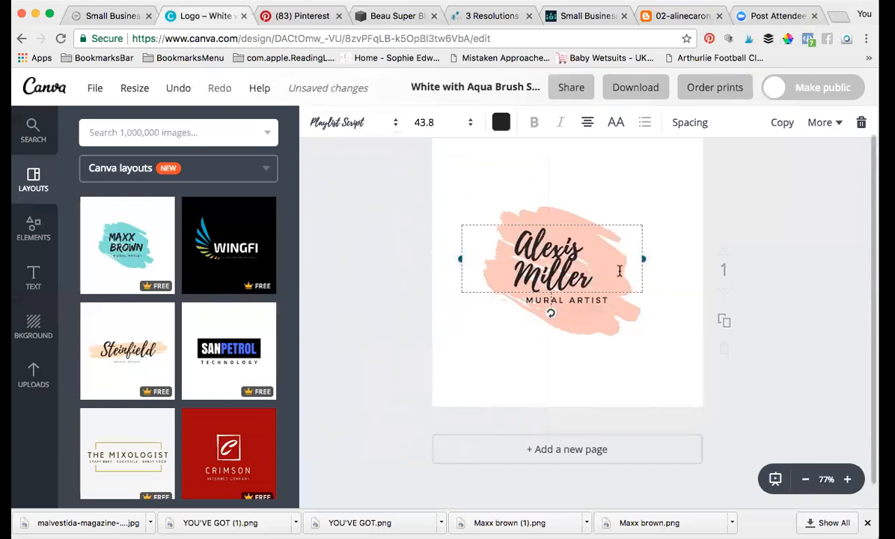
drag(512, 250, 533, 252)
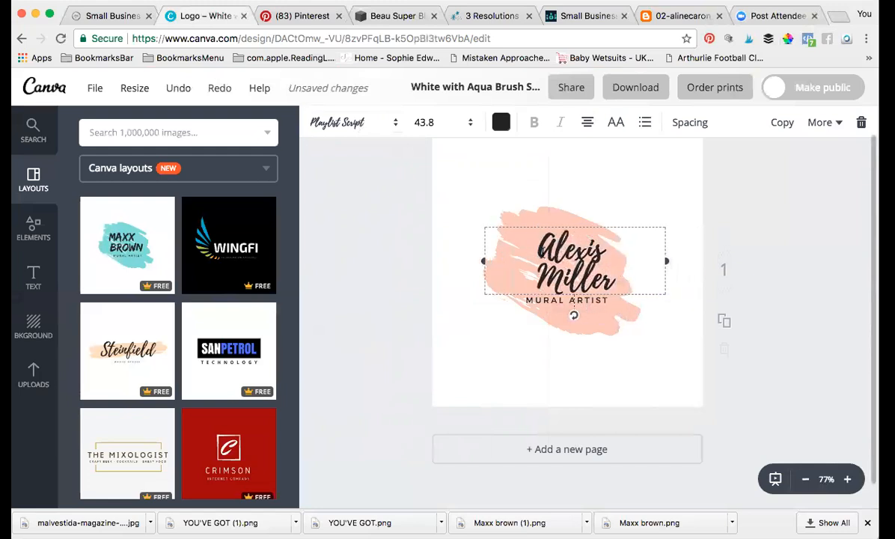
click(432, 122)
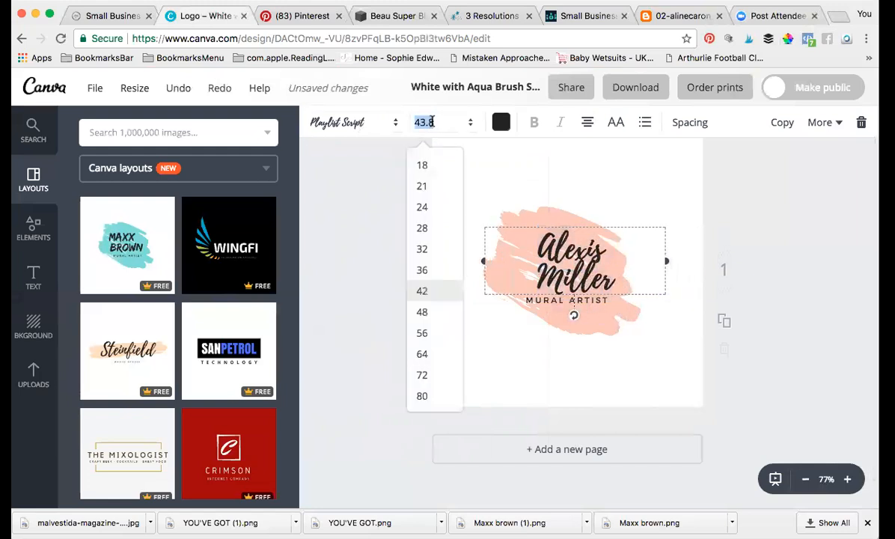
click(430, 333)
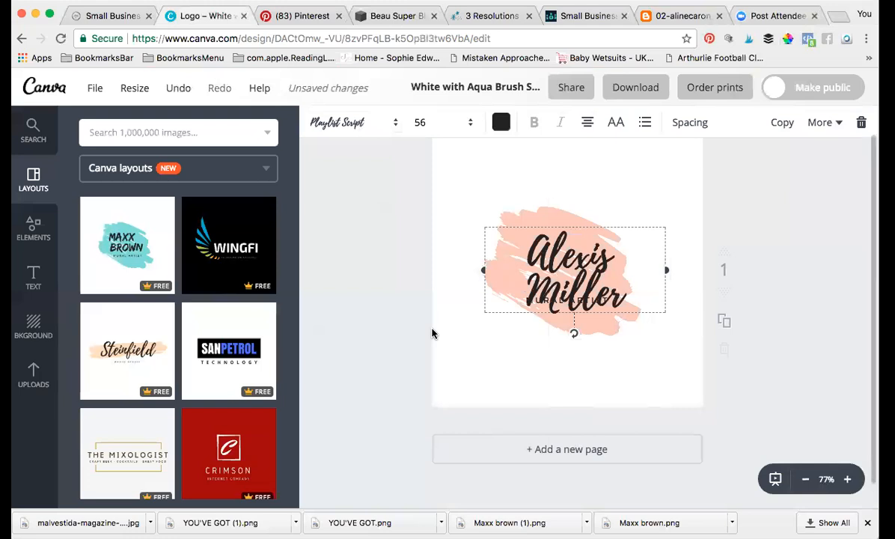
click(408, 124)
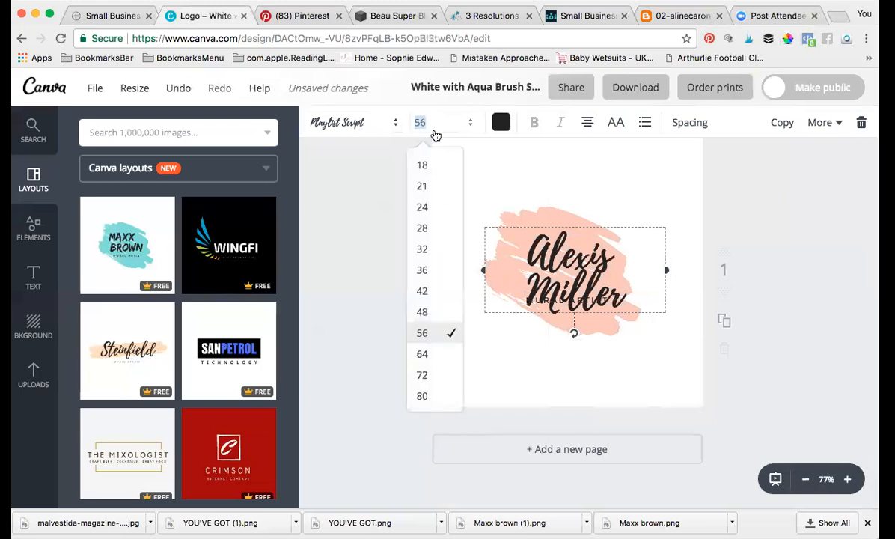
click(425, 313)
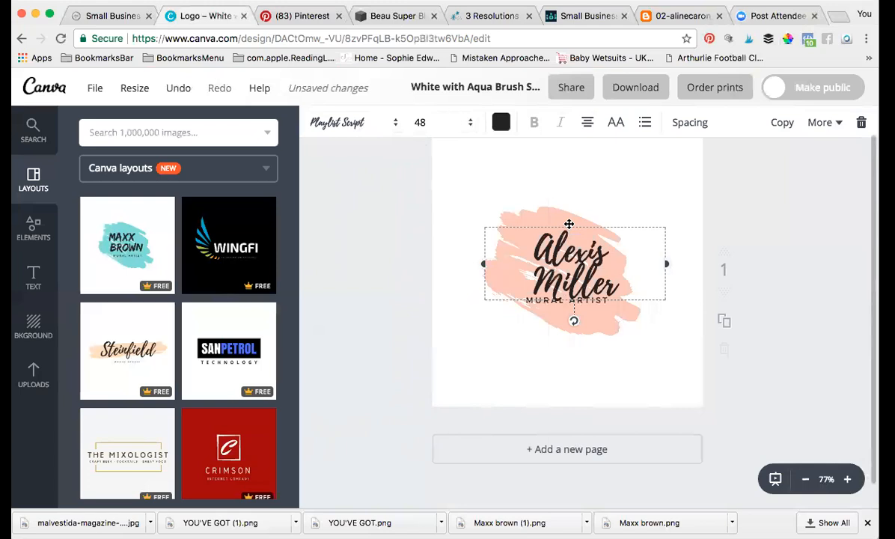
mouse_move(569, 218)
mouse_down()
mouse_move(577, 192)
mouse_move(618, 172)
mouse_move(606, 160)
mouse_move(531, 180)
mouse_move(584, 186)
mouse_move(559, 196)
mouse_move(573, 200)
mouse_move(564, 199)
mouse_move(563, 218)
mouse_up()
click(531, 166)
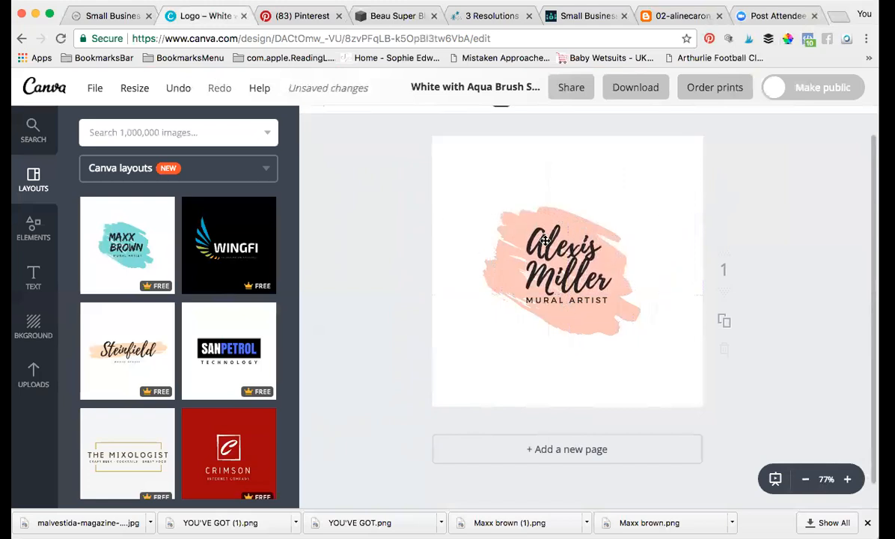
Step: Replace the MURAL ARTIST tagline wording with THE CREATIVE MARKETER
click(554, 302)
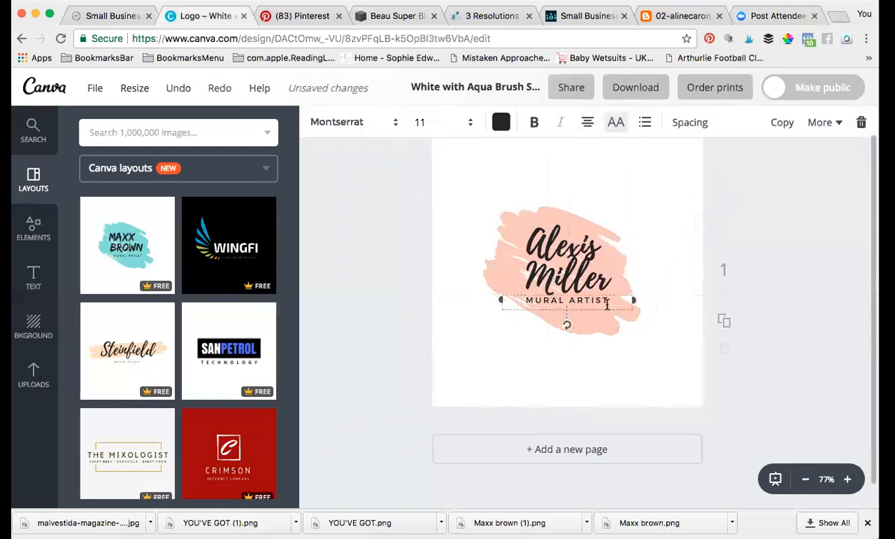
key(BackSpace)
key(BackSpace)
key(BackSpace)
key(BackSpace)
key(BackSpace)
key(BackSpace)
key(BackSpace)
key(BackSpace)
key(BackSpace)
key(BackSpace)
text(THRE)
key(BackSpace)
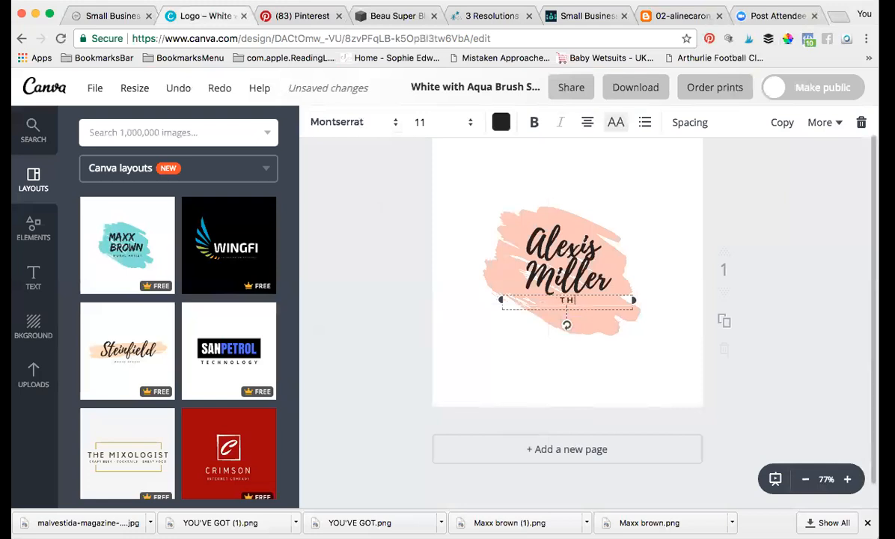
text(CREATIVE MARKETER)
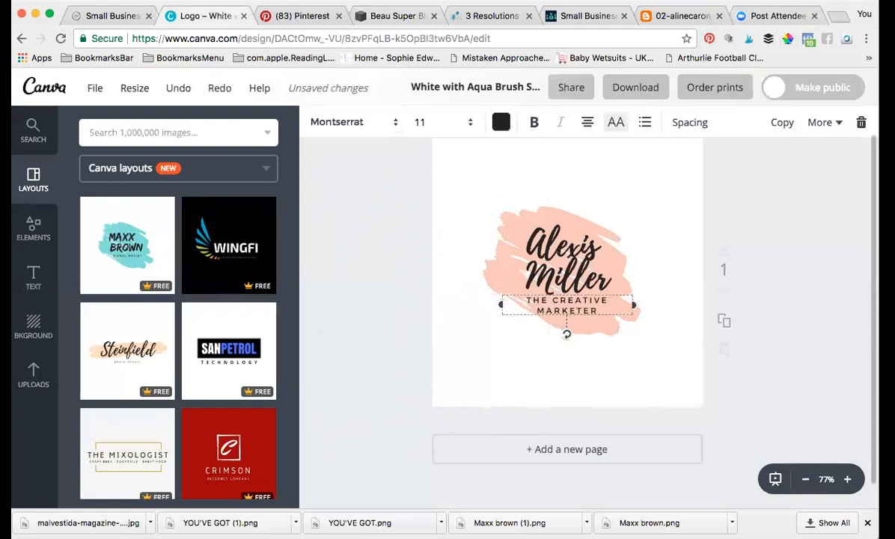
click(660, 259)
click(662, 193)
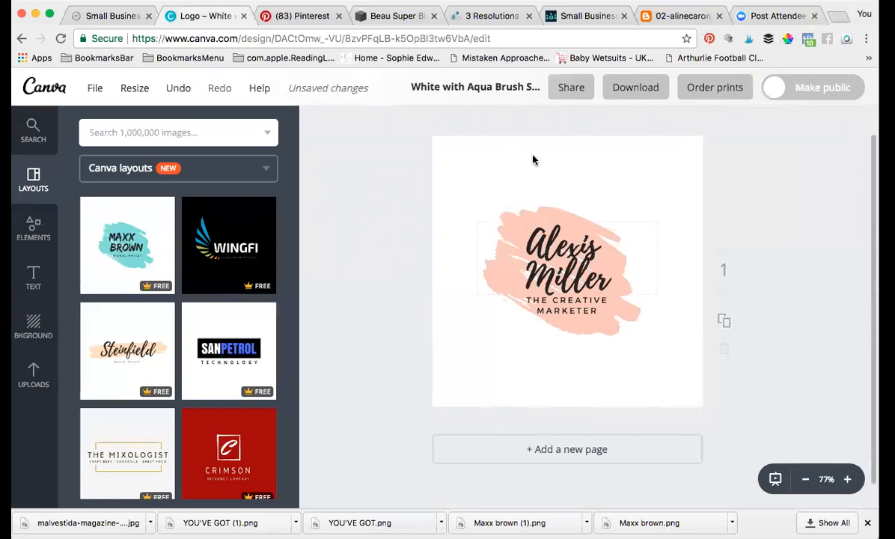
Step: Download the logo design as a PNG (Recommended) file and dismiss the confirmation
click(631, 89)
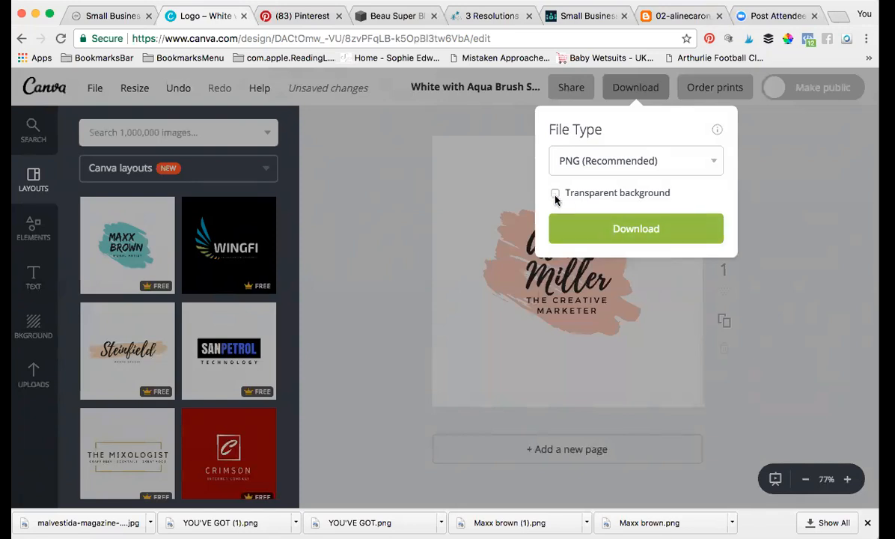
click(637, 229)
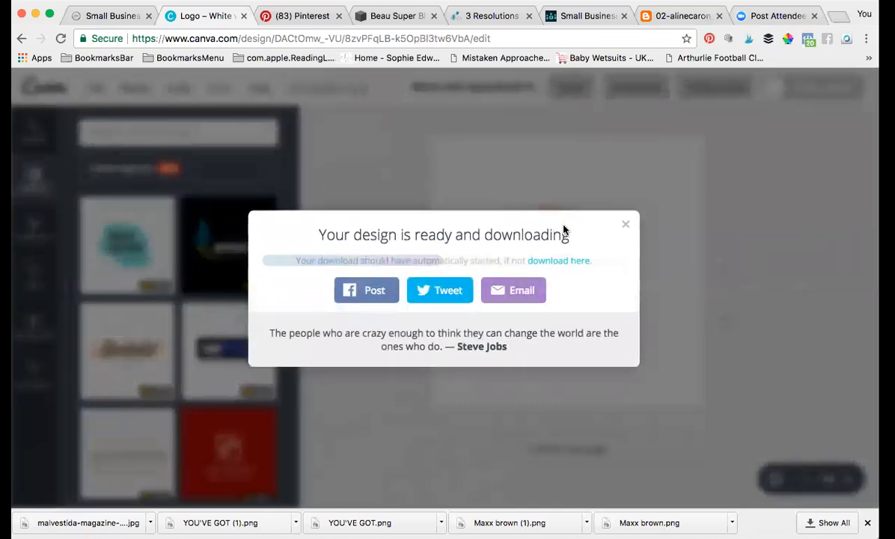
click(626, 228)
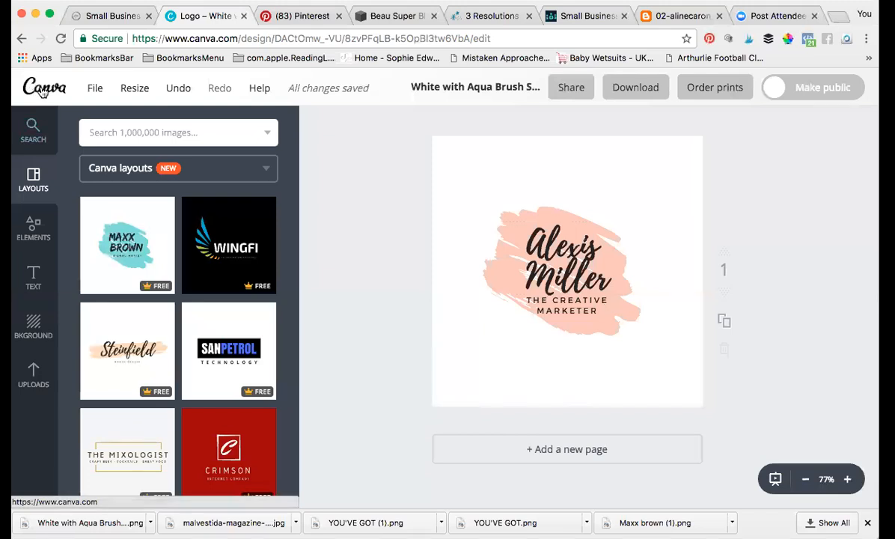
click(550, 257)
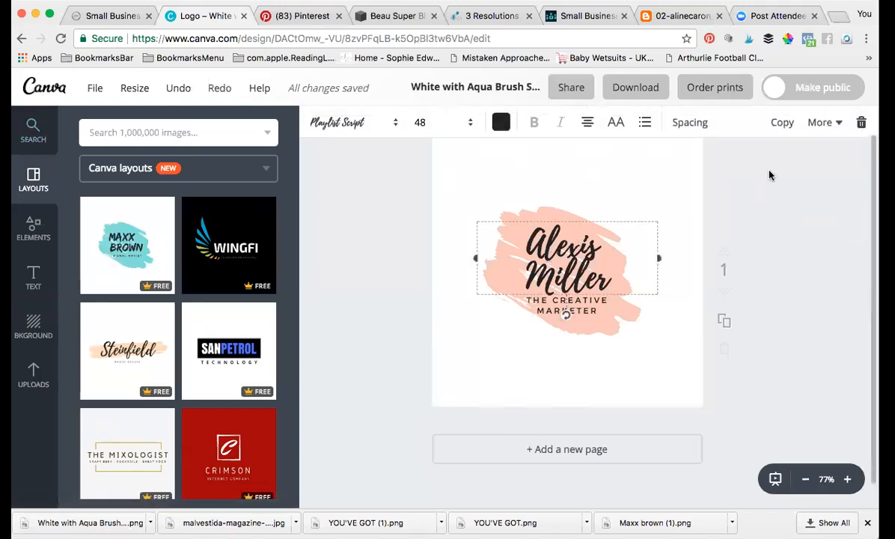
key(Delete)
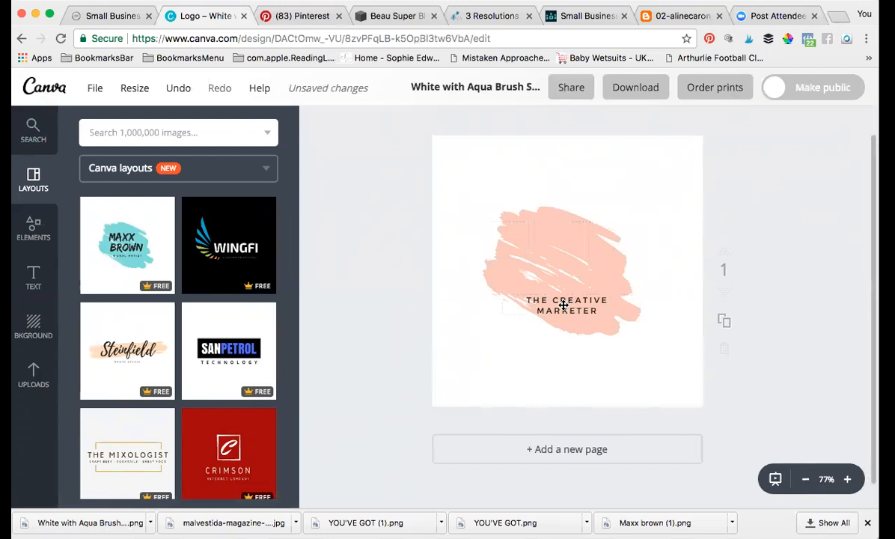
click(563, 305)
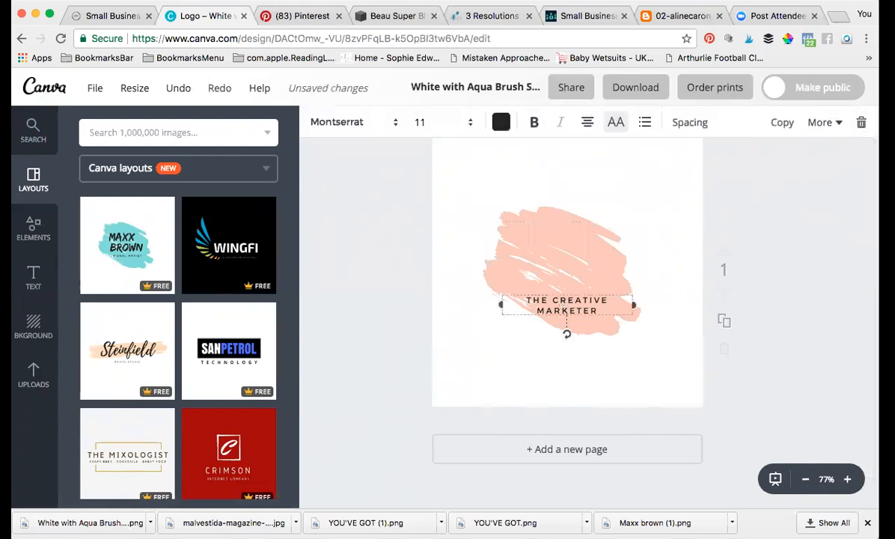
key(Delete)
click(570, 266)
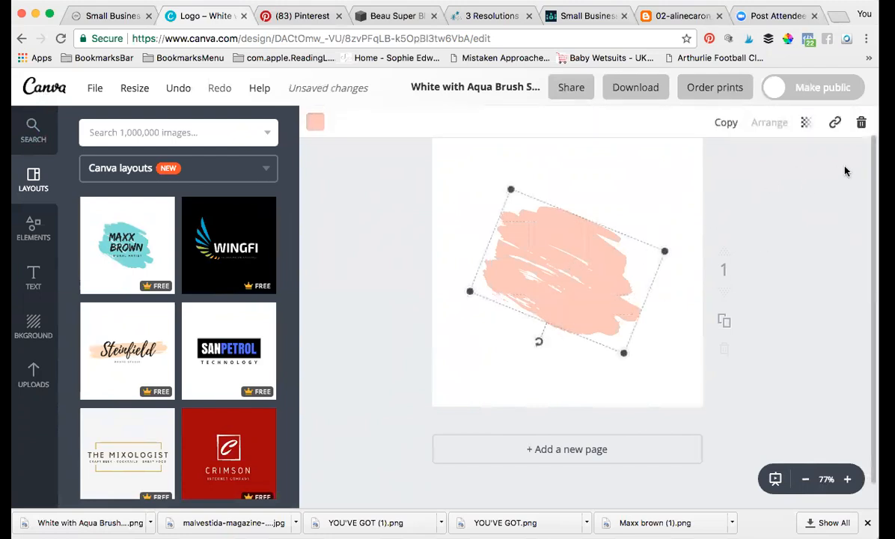
click(861, 125)
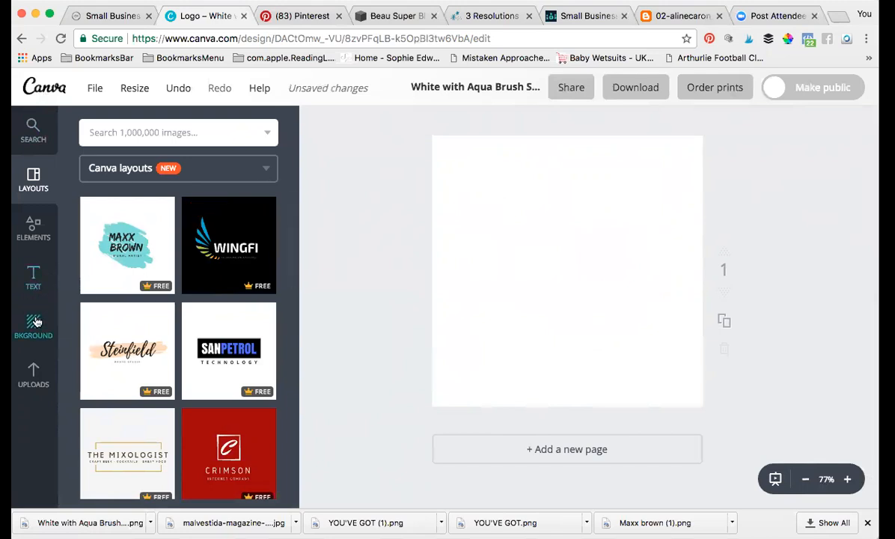
click(33, 274)
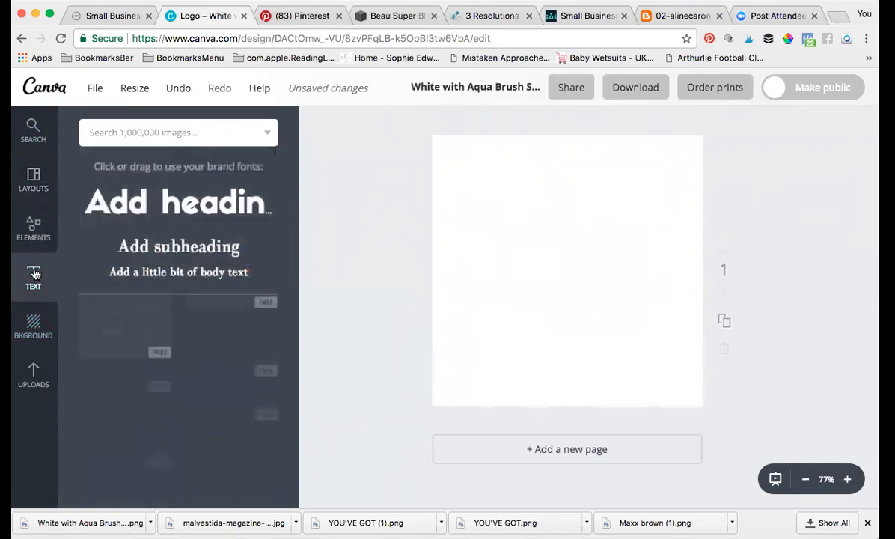
click(170, 204)
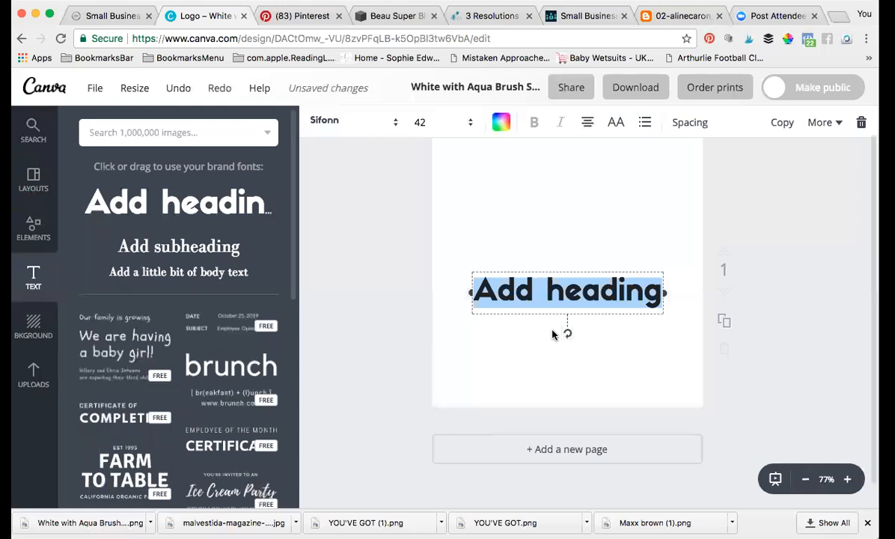
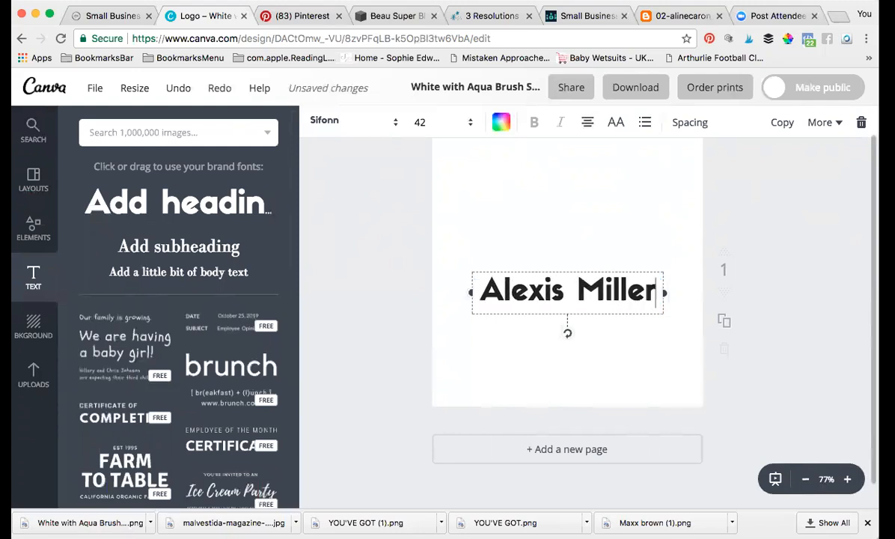
Step: Give the name a thin script font at size 32 and move it up the page
drag(478, 285, 679, 284)
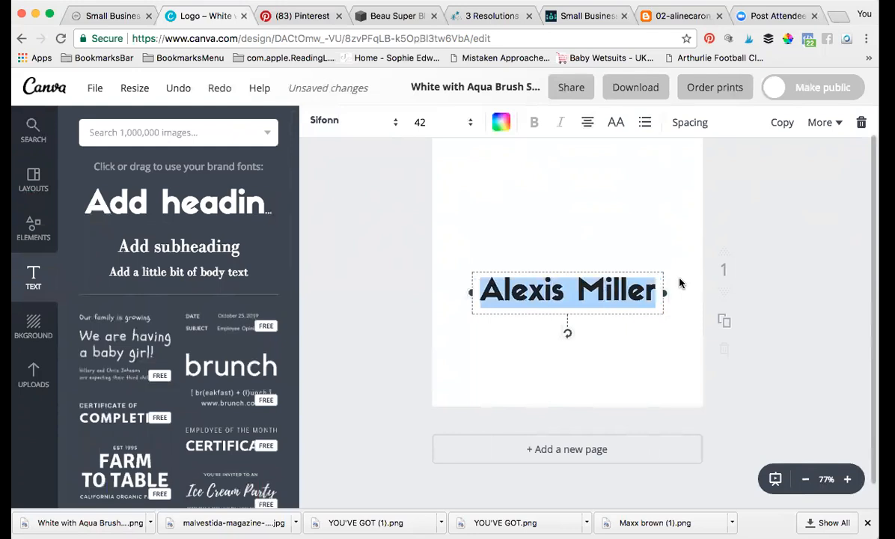
click(351, 122)
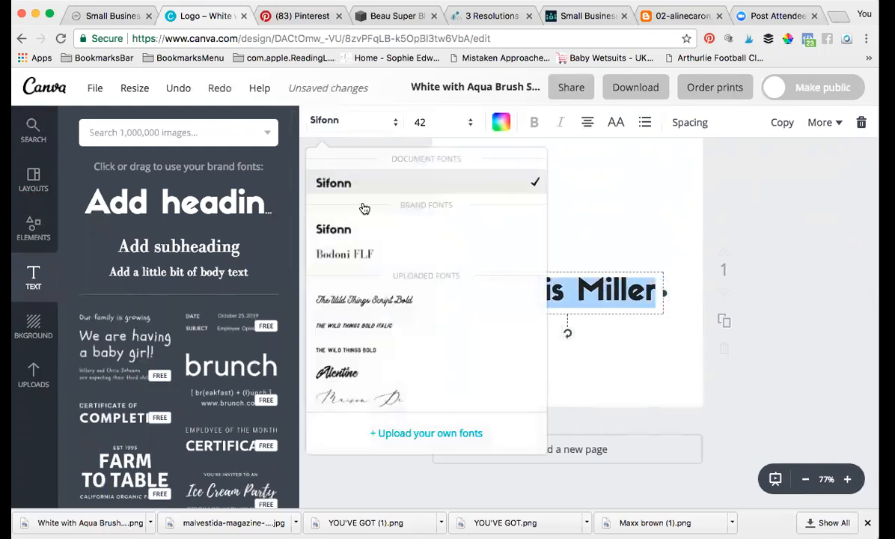
scroll(372, 340, down, 2)
click(374, 320)
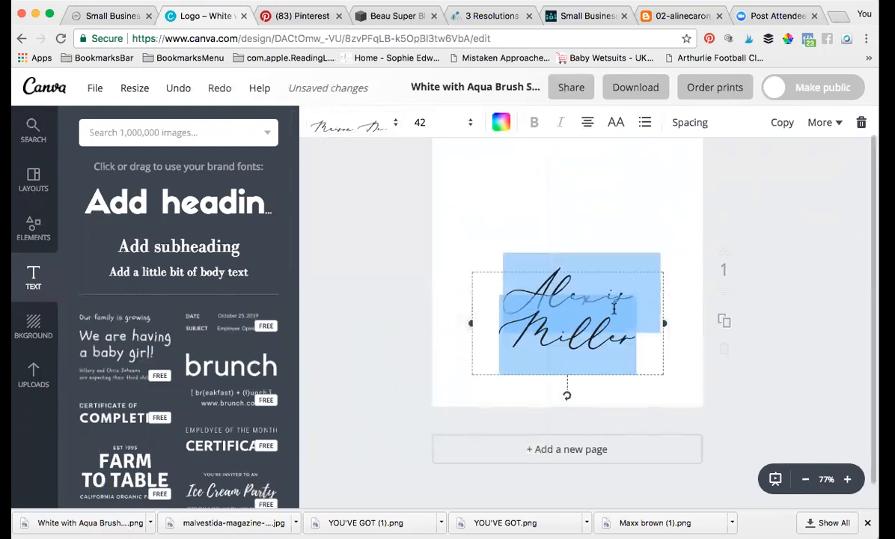
drag(665, 323, 675, 323)
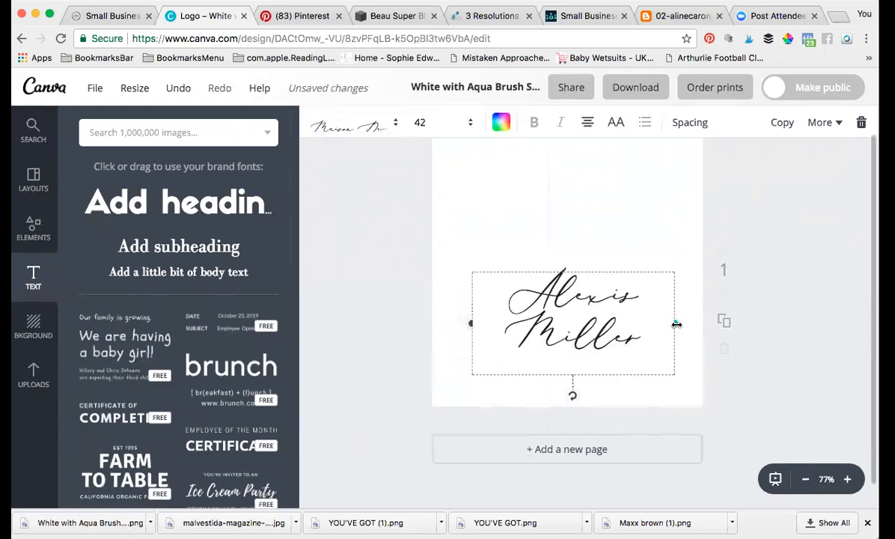
click(438, 122)
click(423, 249)
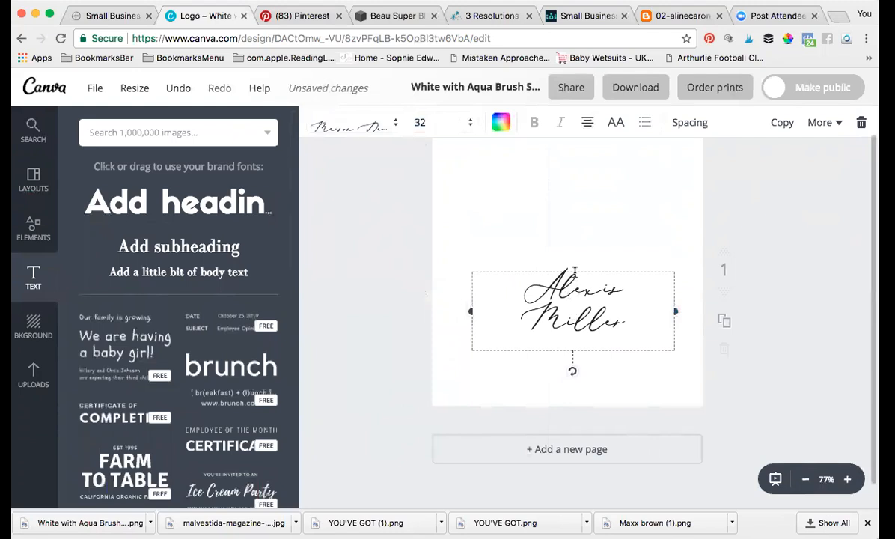
drag(574, 264, 572, 221)
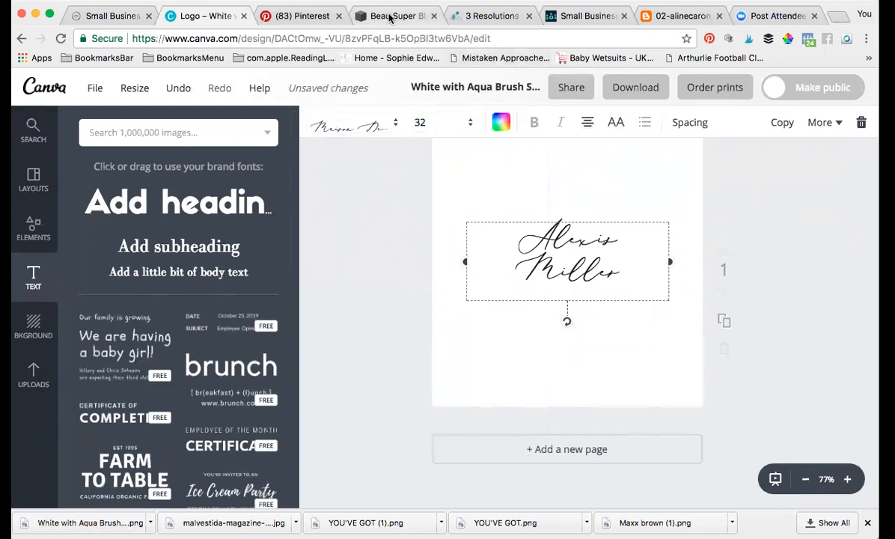
Step: Sample the avocado bowl's mint #C6E6D1 on the Beau Super Blend page and copy the hex
click(303, 18)
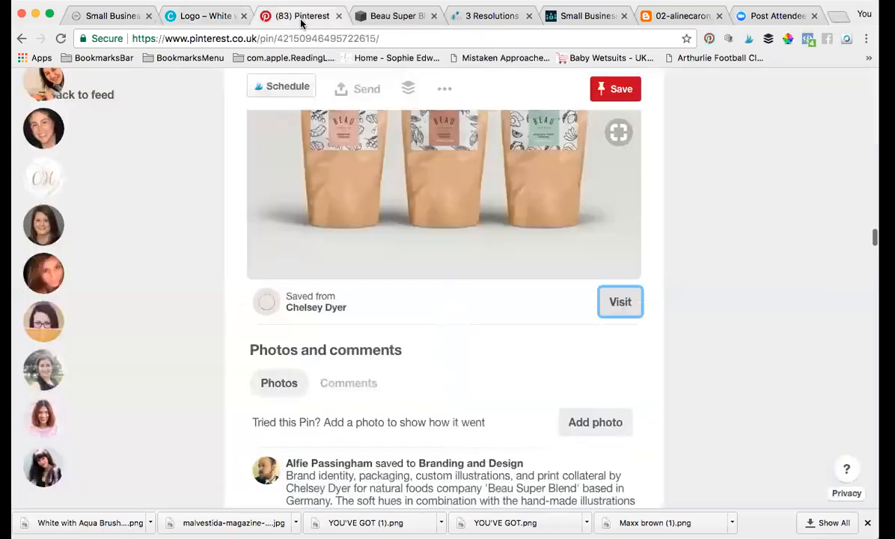
click(391, 20)
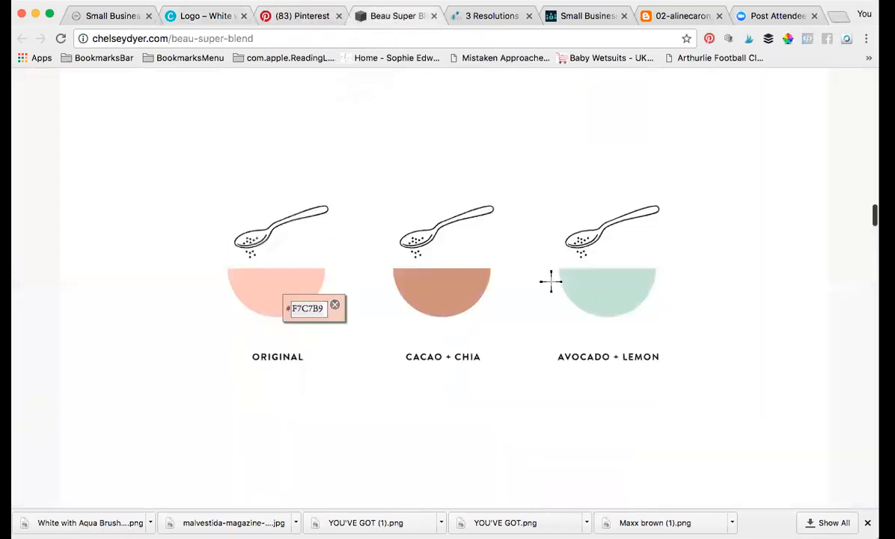
click(607, 283)
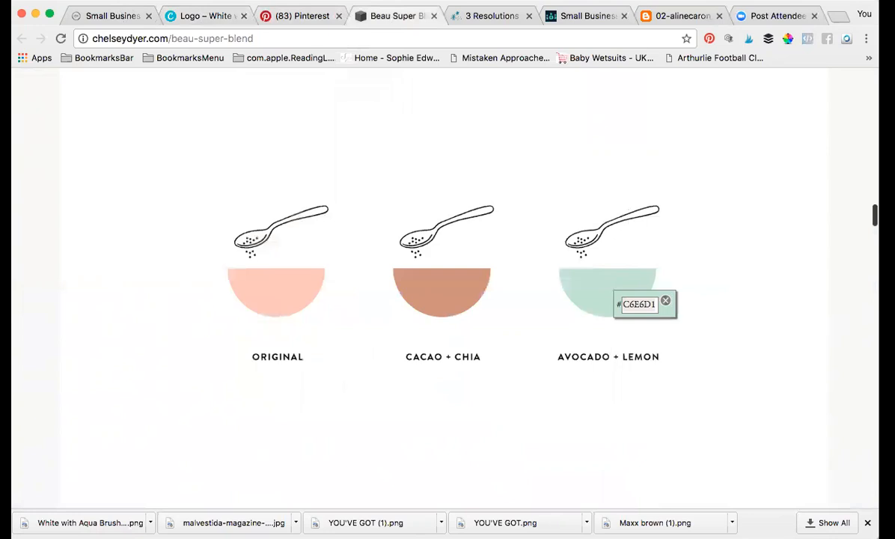
click(136, 1)
click(141, 54)
drag(16, 24, 15, 48)
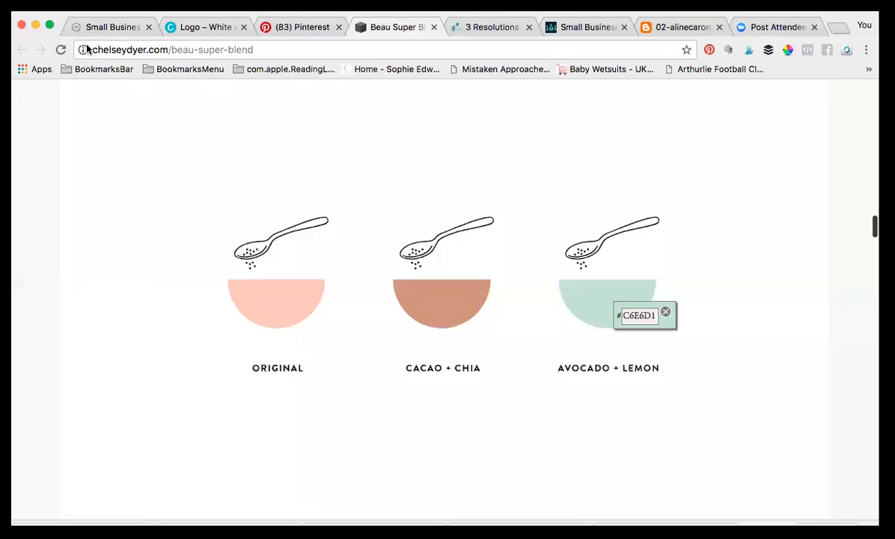
click(208, 28)
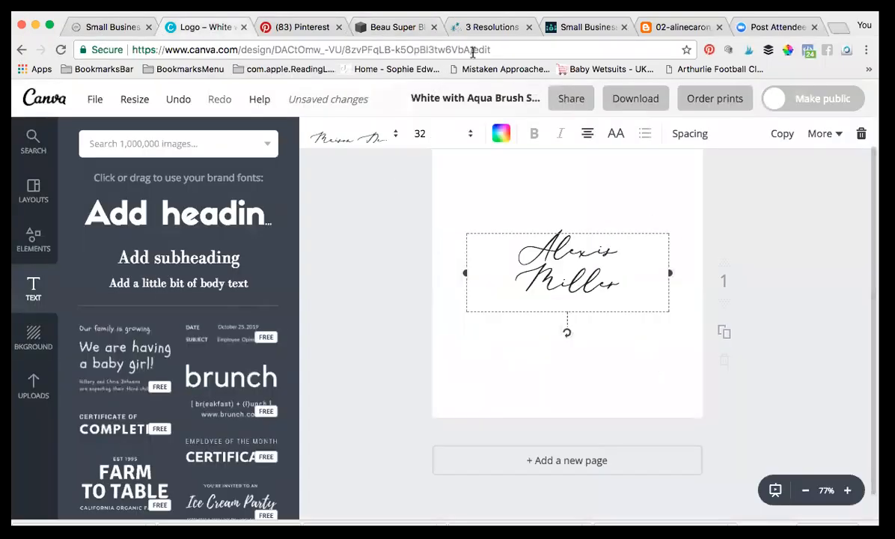
mouse_move(512, 251)
mouse_down()
mouse_move(572, 247)
mouse_move(513, 247)
mouse_up()
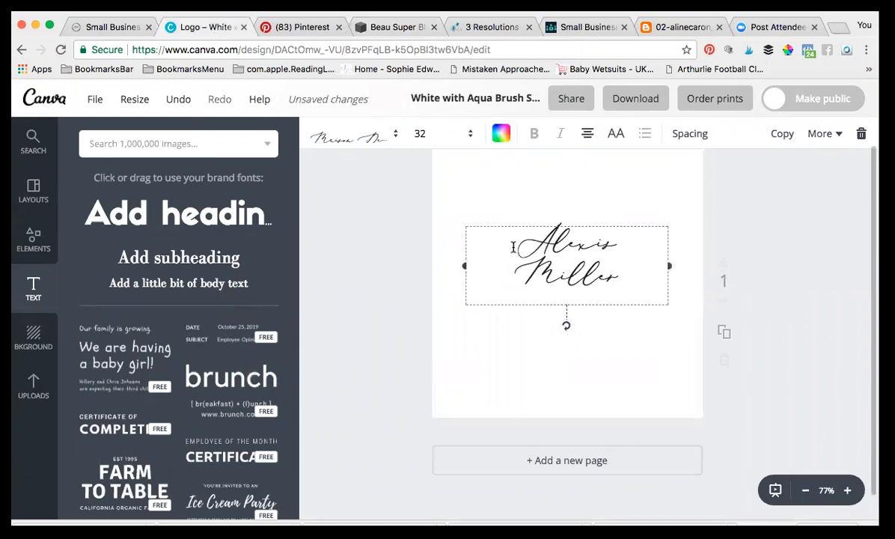
click(603, 251)
double_click(603, 251)
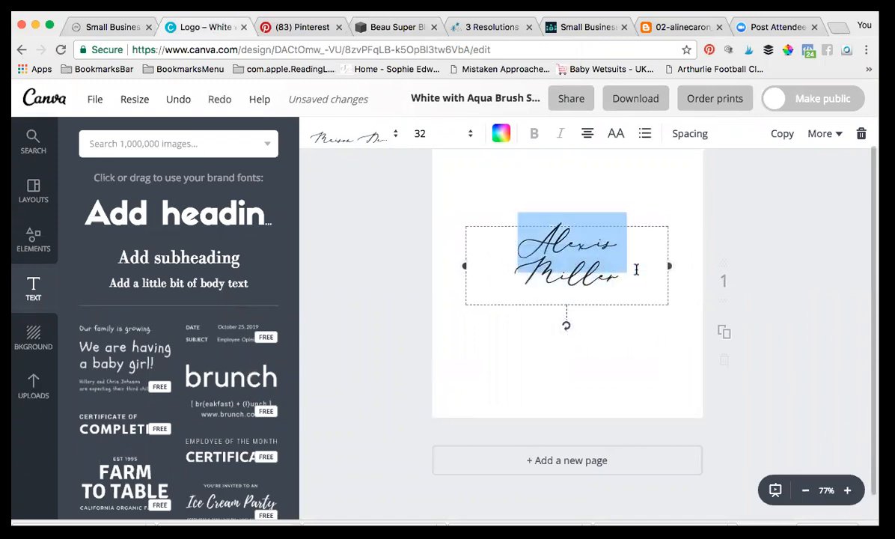
click(483, 253)
drag(516, 242, 631, 254)
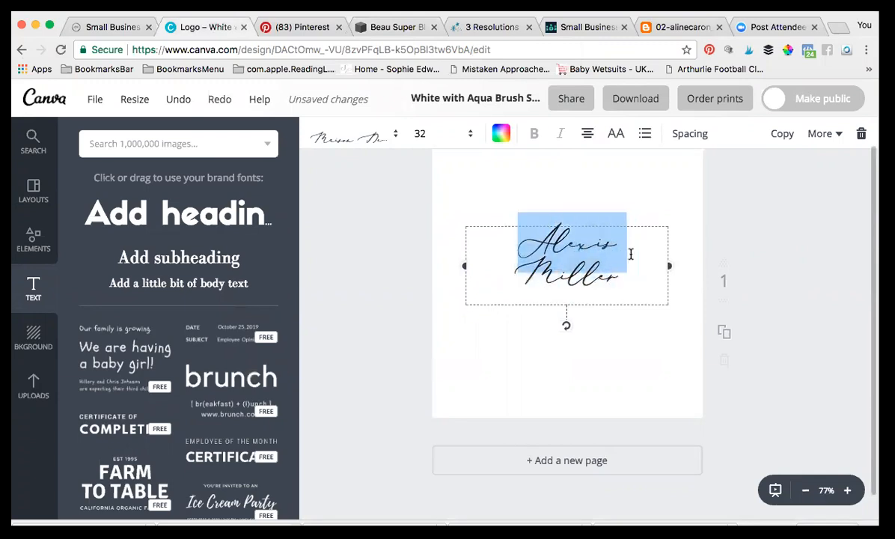
click(499, 253)
drag(519, 248, 618, 240)
click(527, 241)
drag(518, 241, 615, 261)
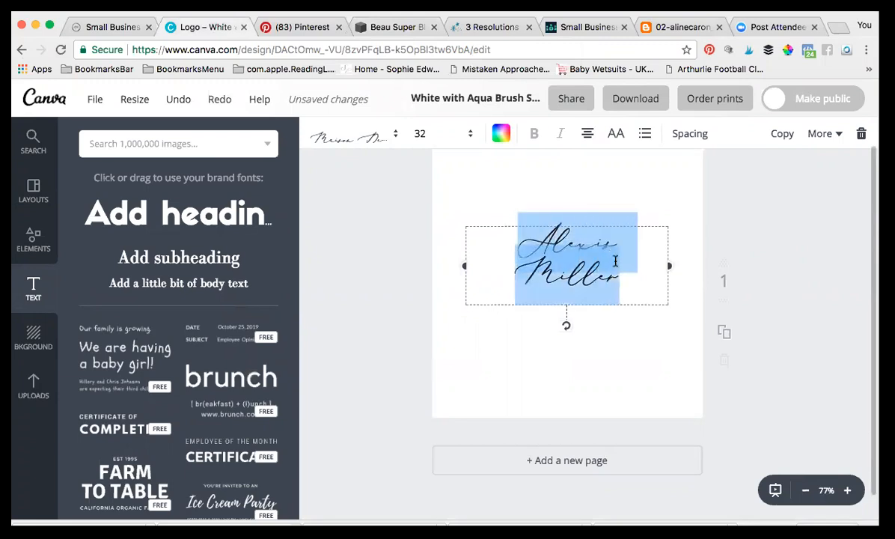
Step: Set the name's text colour to the pasted custom mint hex #C6E6D1
click(500, 134)
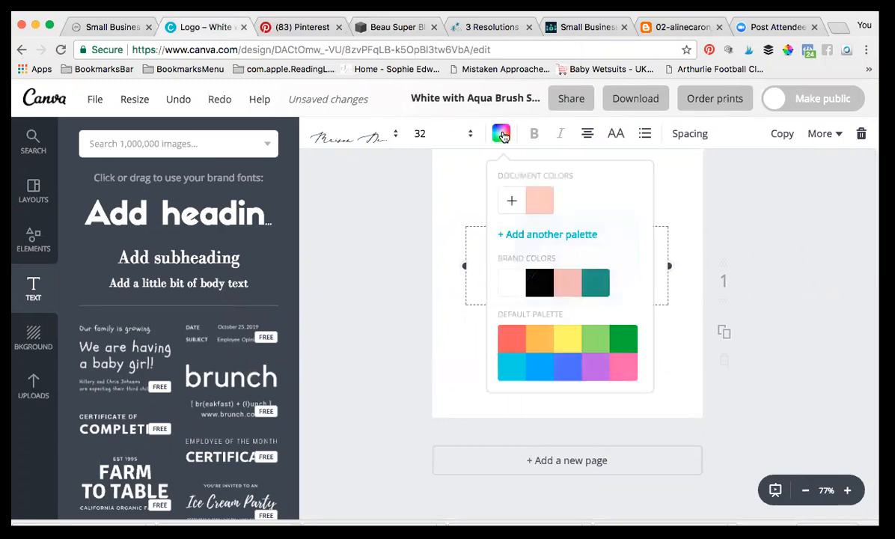
click(512, 204)
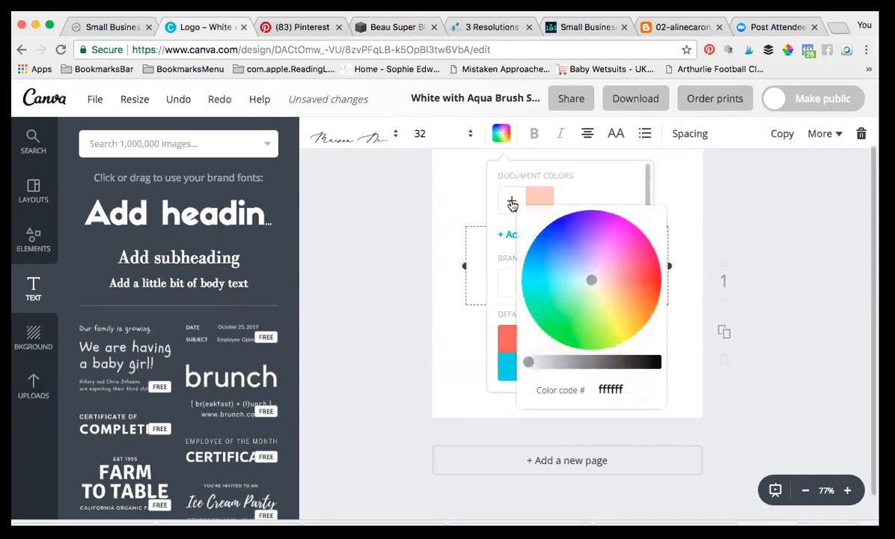
click(628, 389)
key(BackSpace)
key(BackSpace)
key(BackSpace)
key(BackSpace)
key(BackSpace)
key(BackSpace)
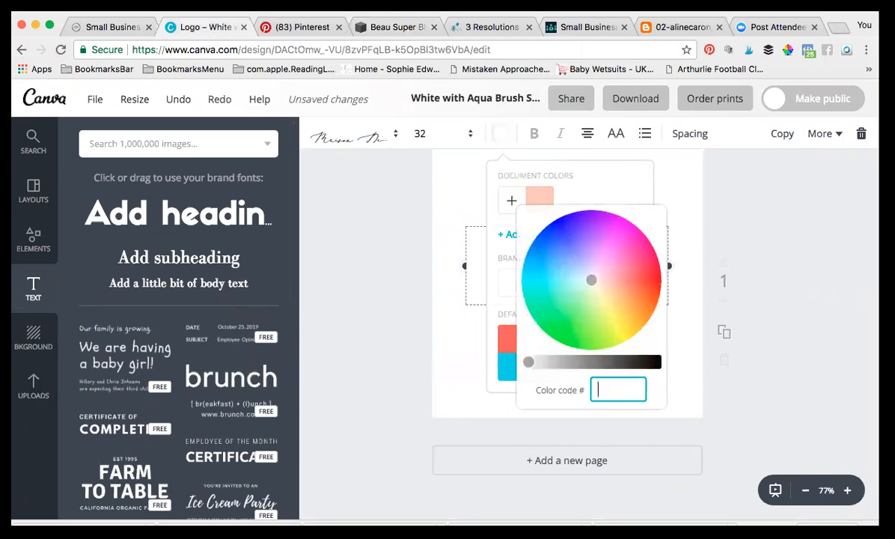
click(136, 2)
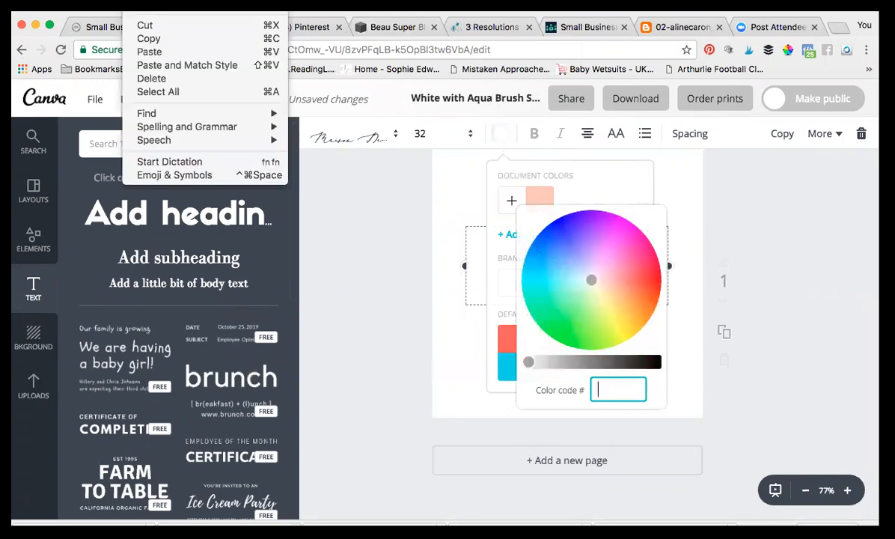
click(149, 52)
key(Return)
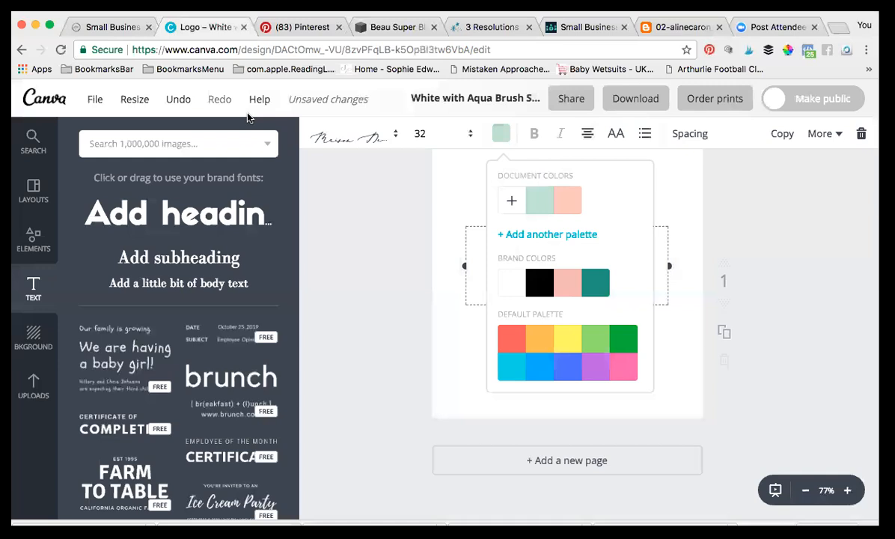
click(426, 192)
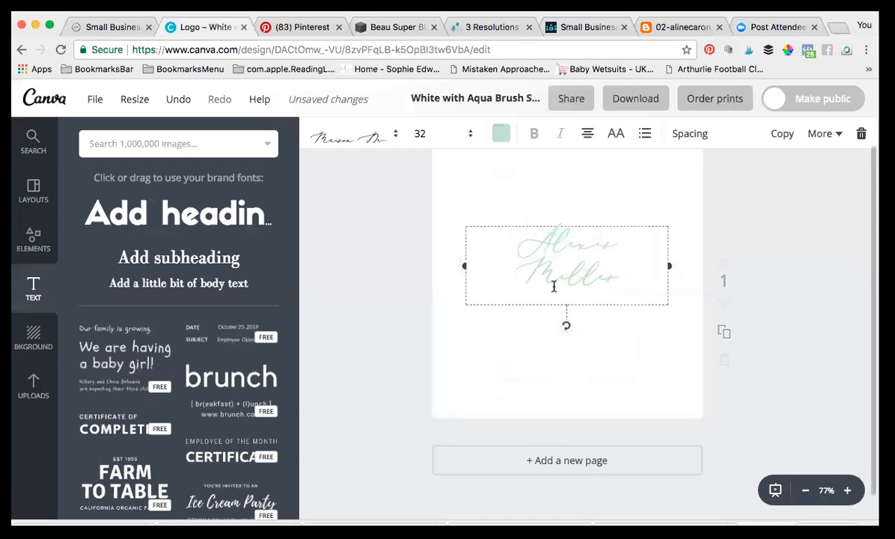
click(49, 25)
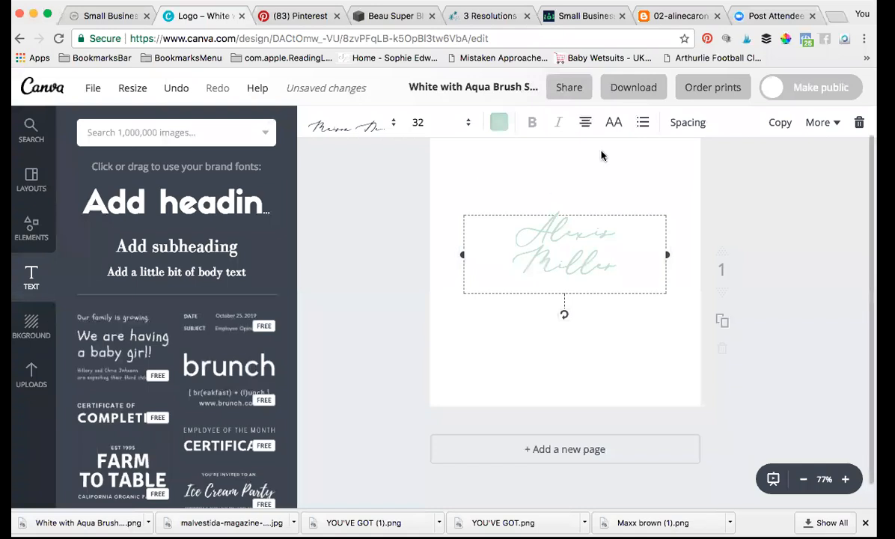
Step: Sample the cacao bowl's brown #CA927B on the Beau Super Blend page and copy the hex
click(394, 15)
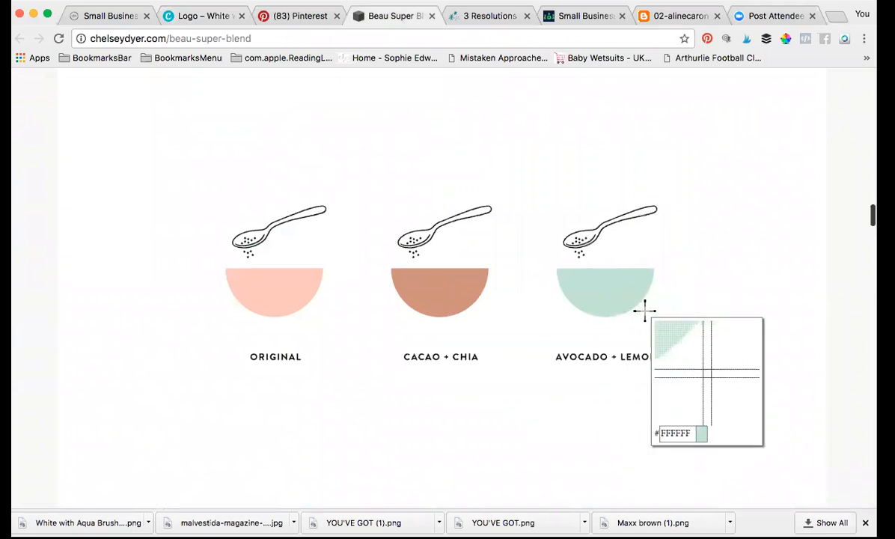
click(440, 289)
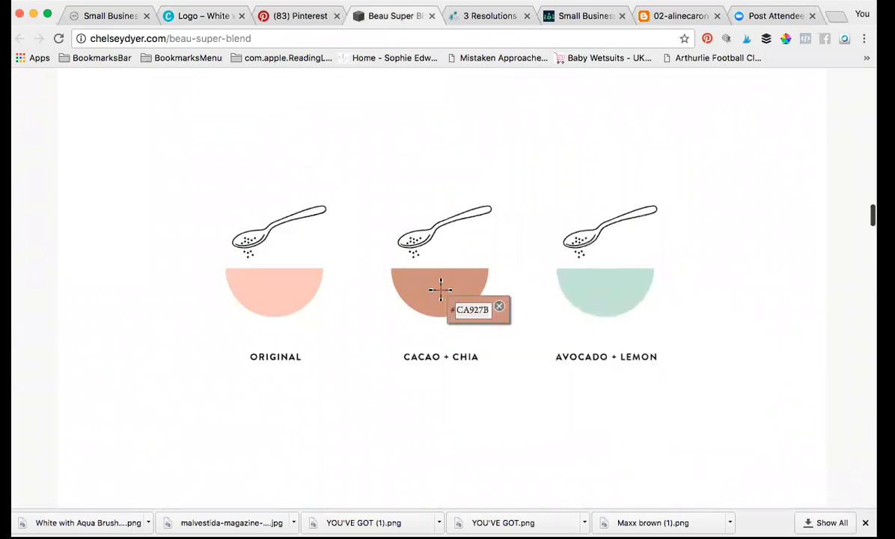
click(135, 1)
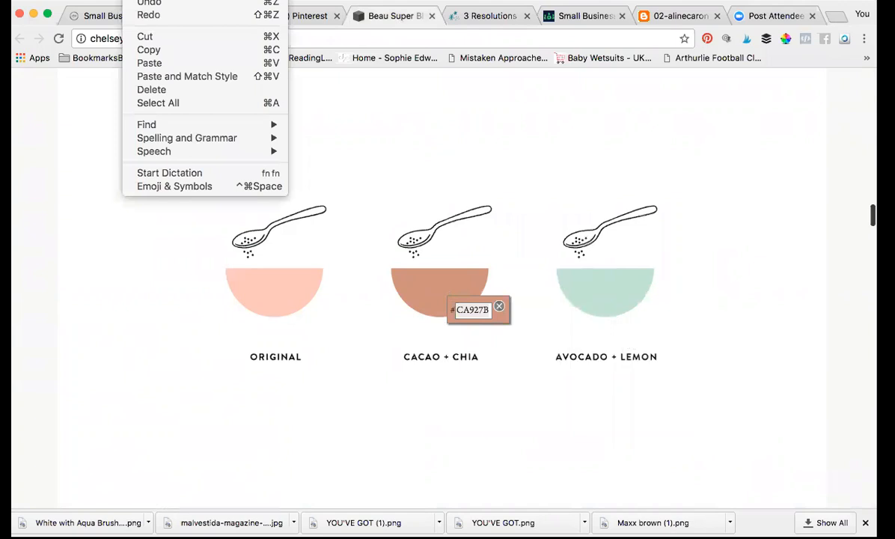
click(148, 51)
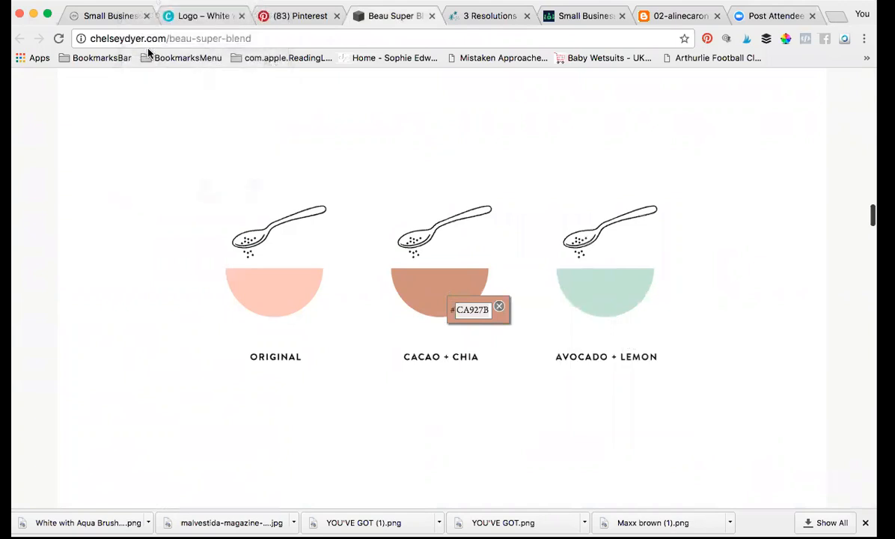
click(189, 18)
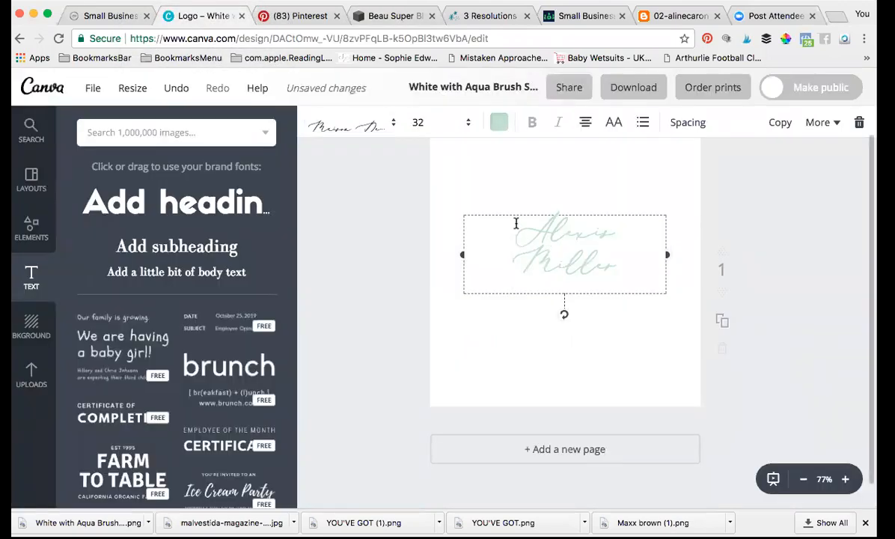
drag(541, 227, 635, 268)
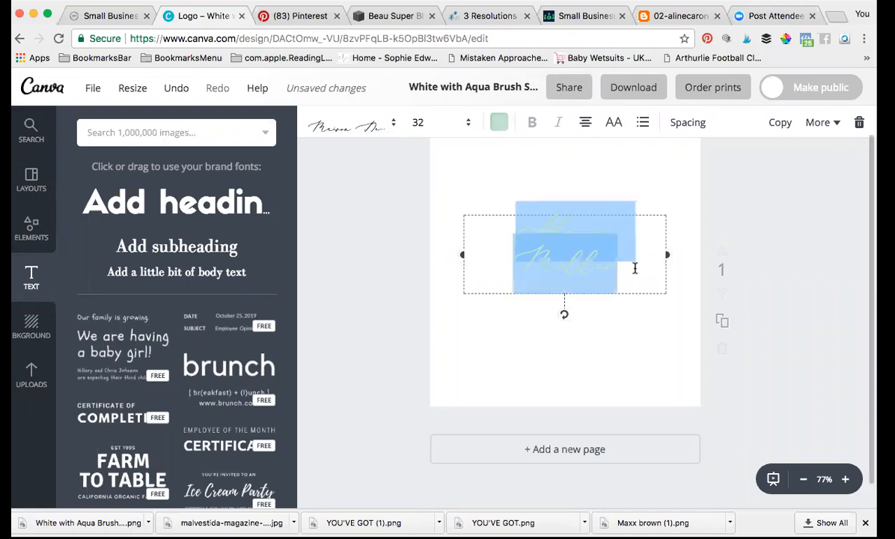
click(498, 123)
click(510, 190)
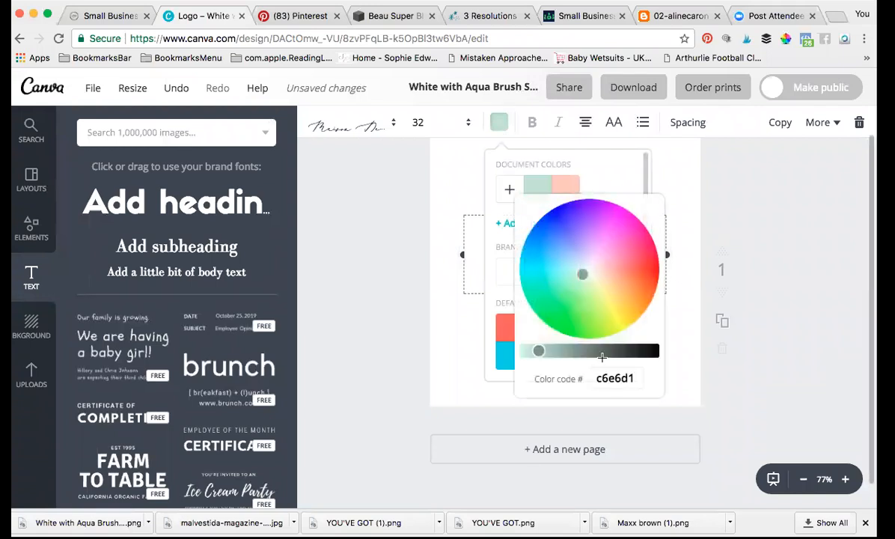
click(634, 378)
drag(634, 378, 590, 378)
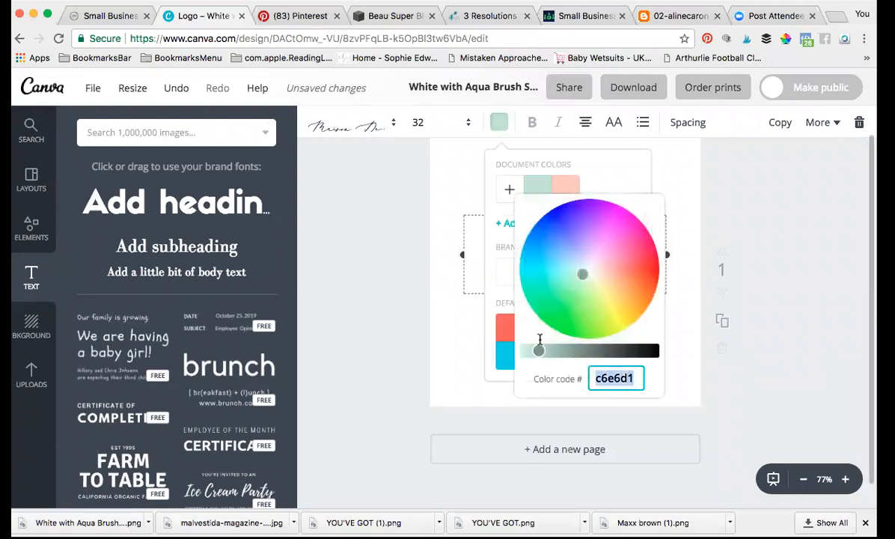
click(131, 2)
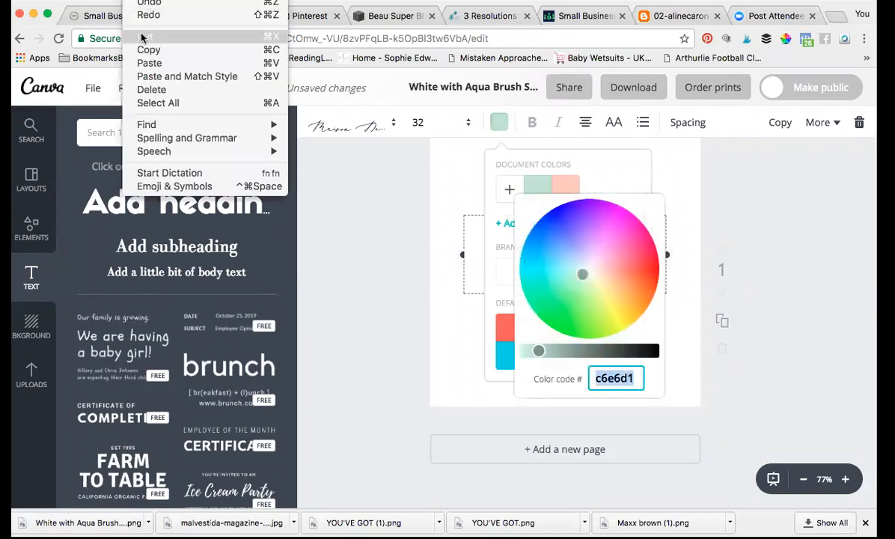
click(154, 64)
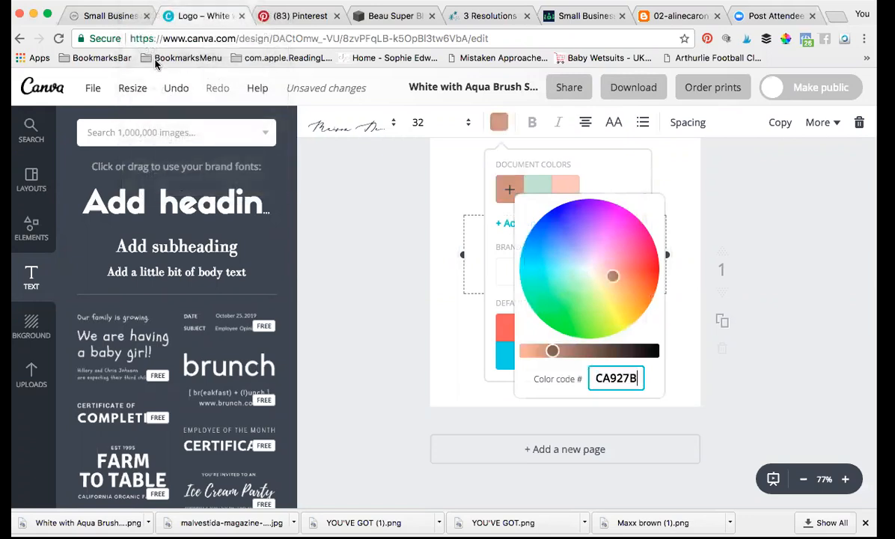
key(Return)
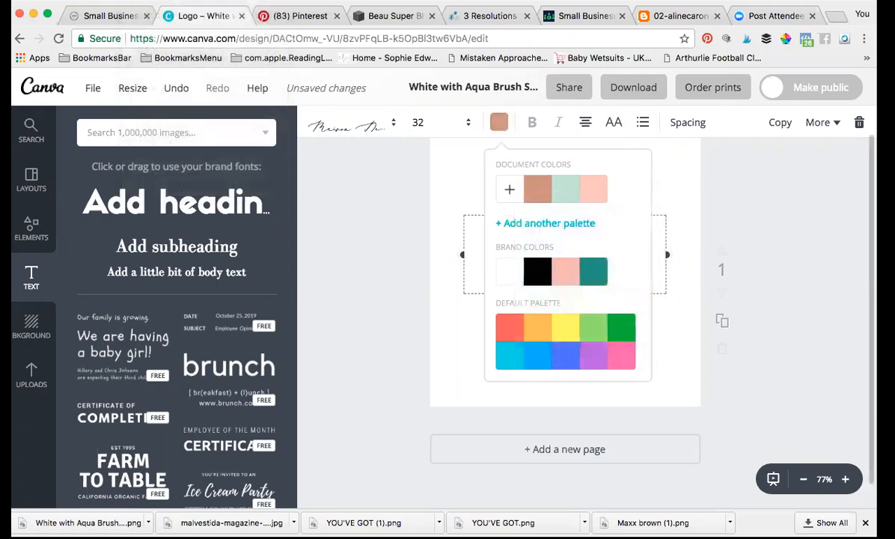
click(447, 235)
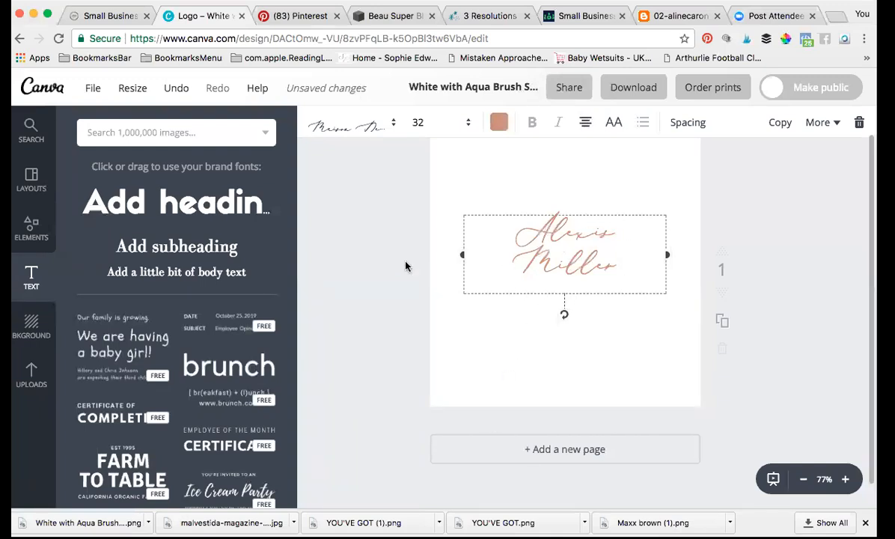
Step: Search the Elements library for circle graphics
click(35, 235)
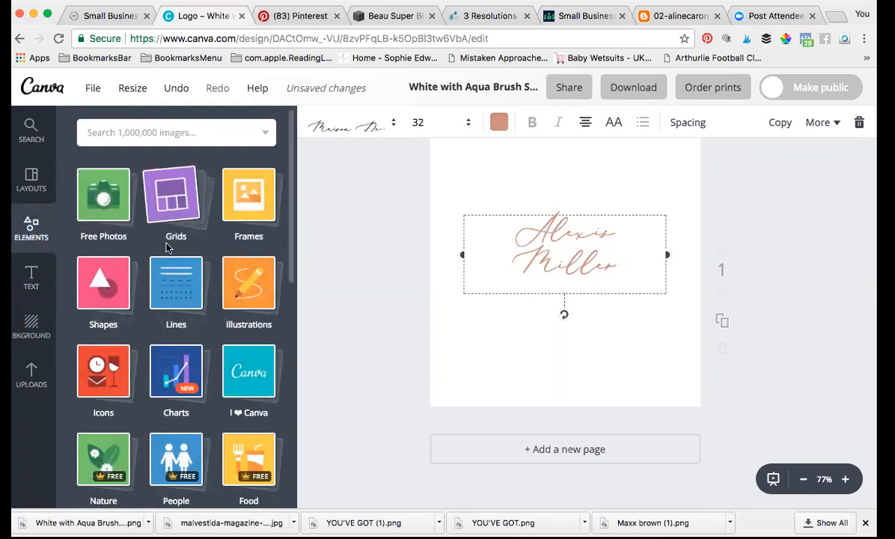
click(141, 132)
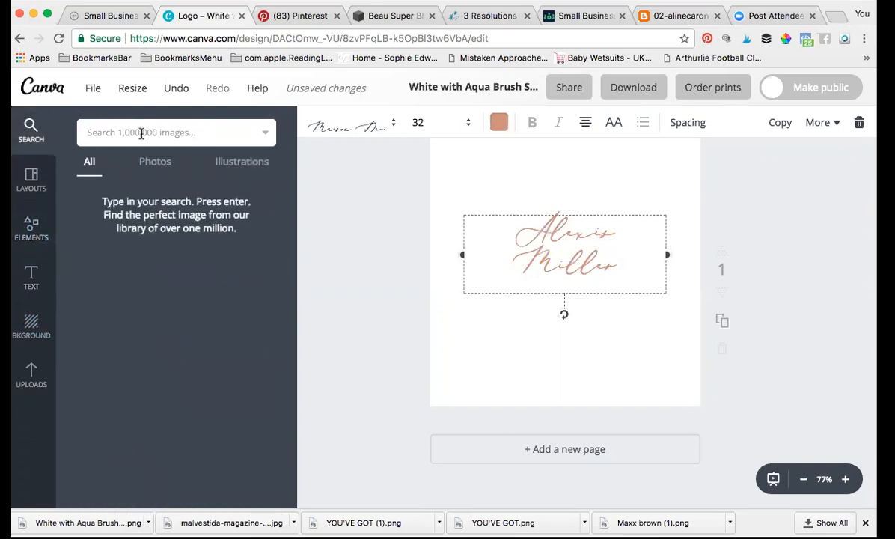
text(circle)
key(Return)
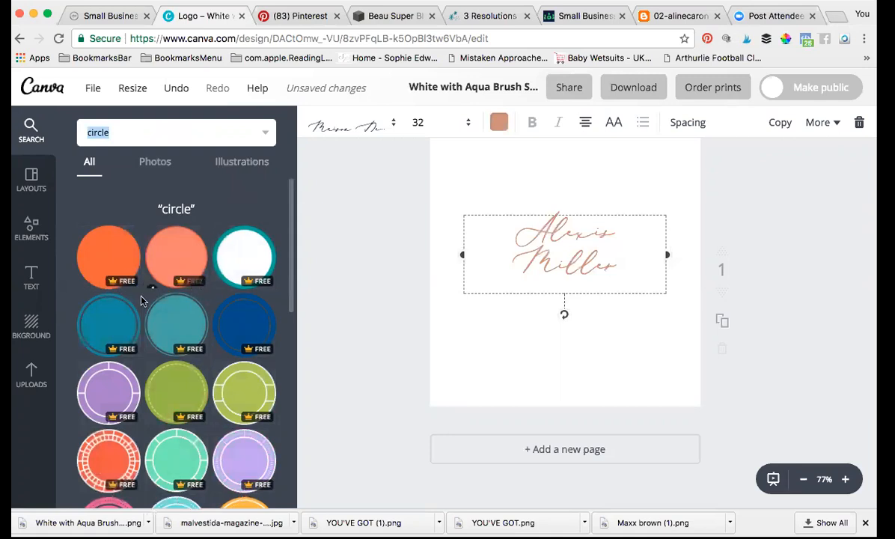
Step: Scroll through the circle results looking for a faint, thin circle outline
scroll(147, 329, down, 10)
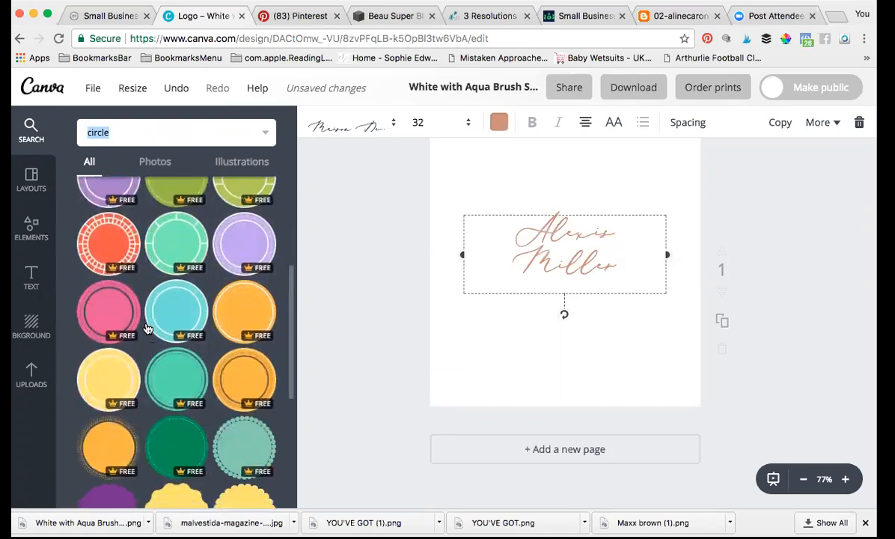
scroll(147, 330, down, 8)
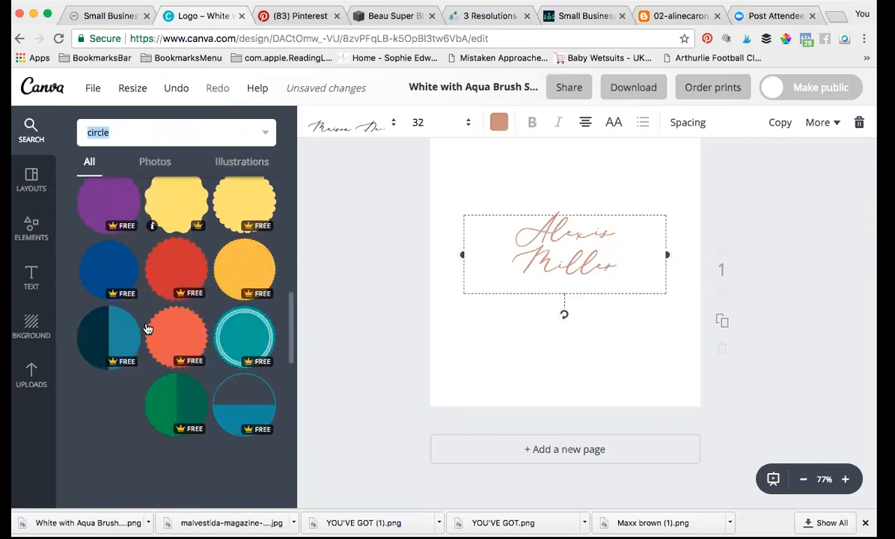
scroll(147, 330, down, 8)
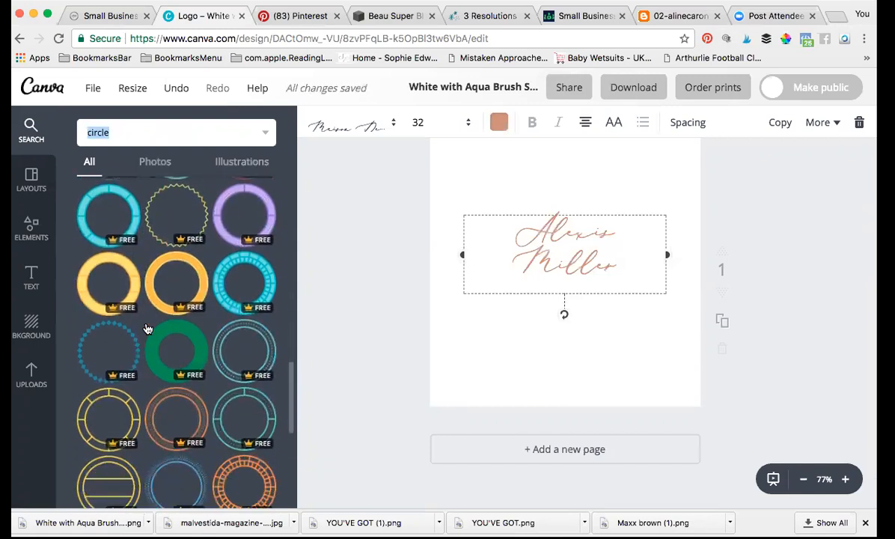
scroll(148, 329, up, 7)
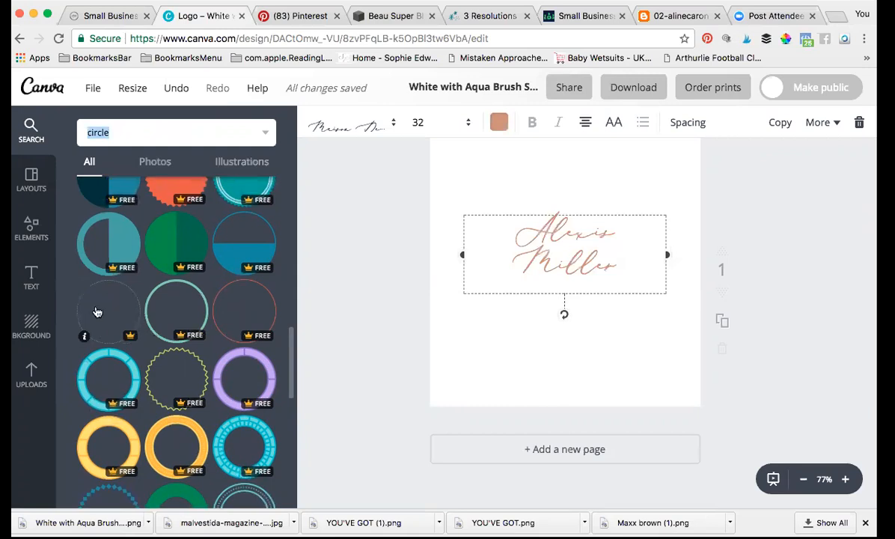
scroll(116, 312, down, 10)
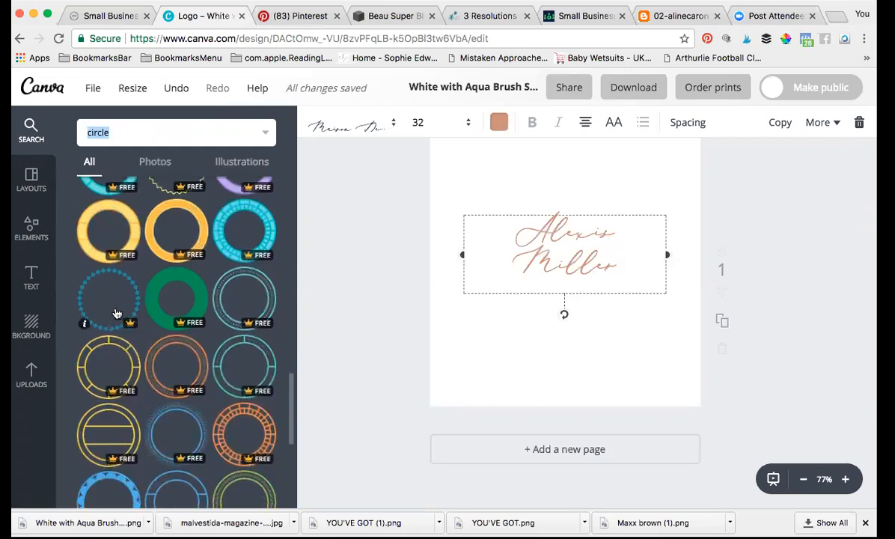
scroll(117, 313, down, 15)
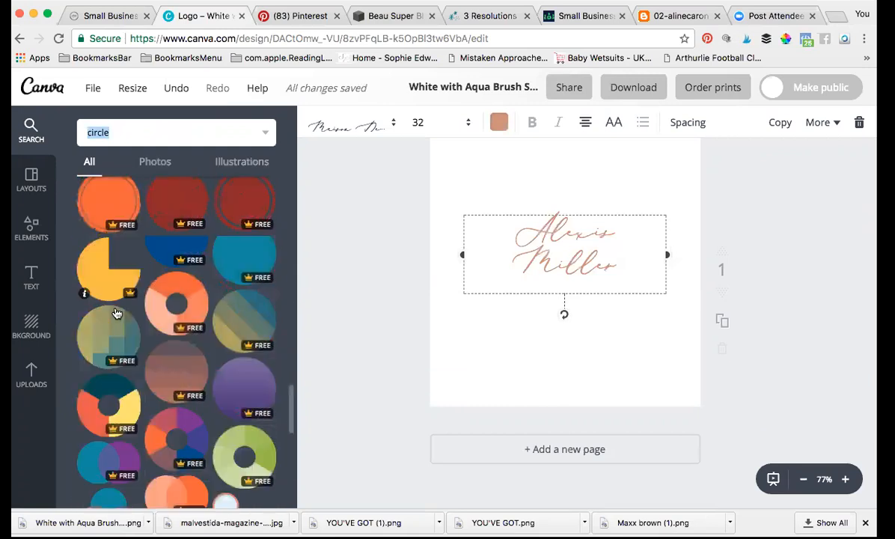
scroll(117, 313, up, 20)
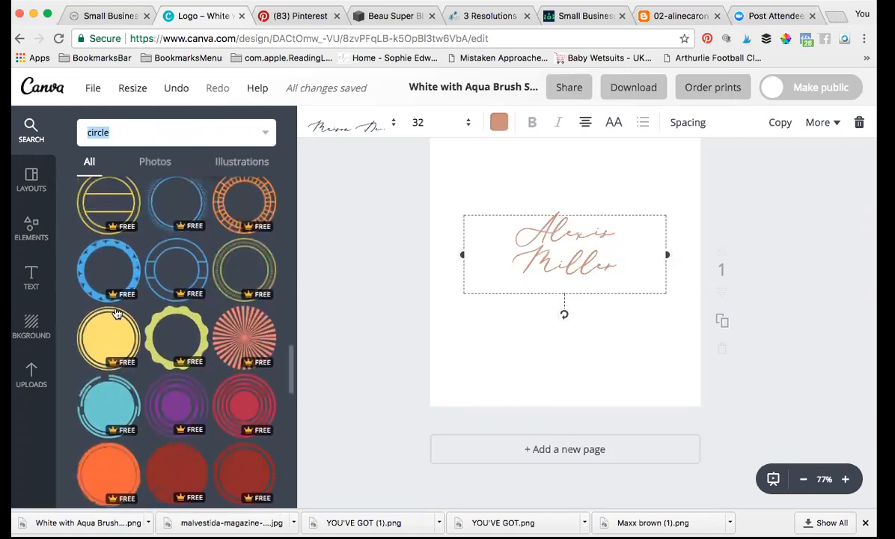
scroll(117, 313, up, 2)
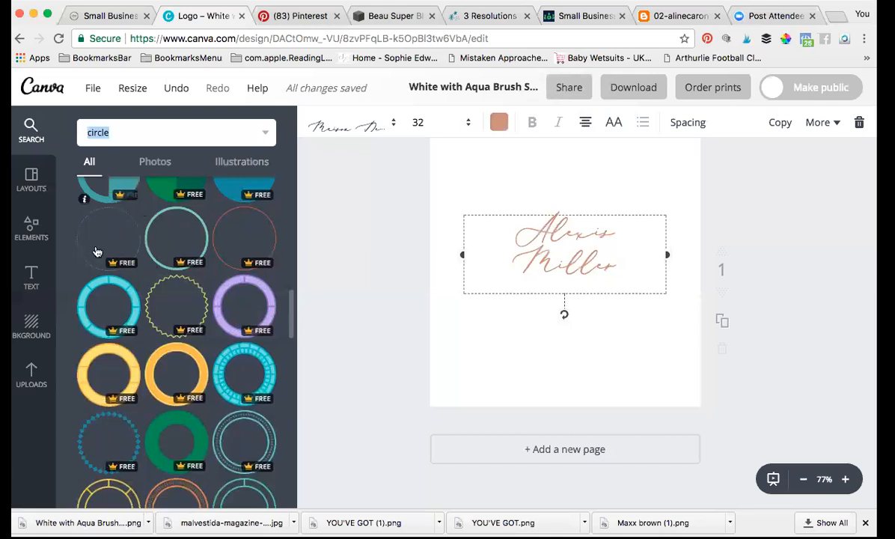
drag(122, 238, 590, 241)
scroll(390, 266, up, 1)
drag(445, 422, 483, 378)
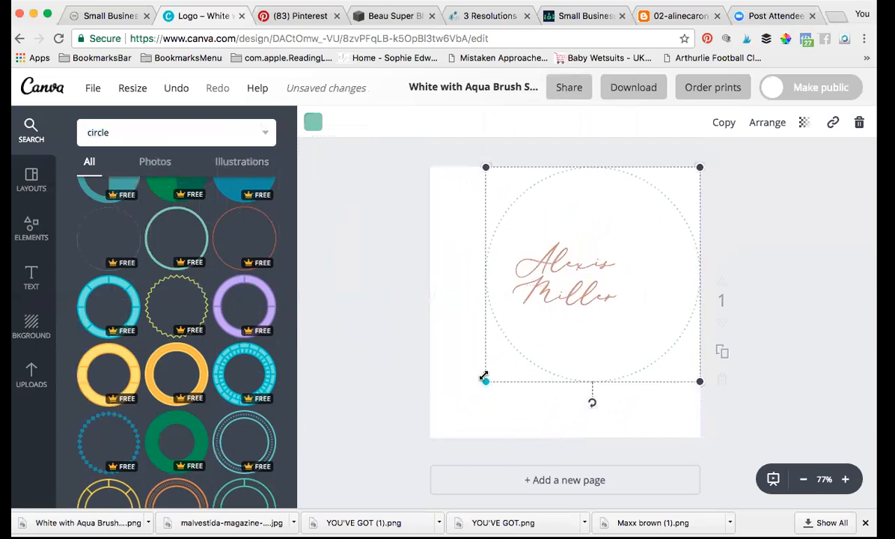
drag(701, 167, 665, 186)
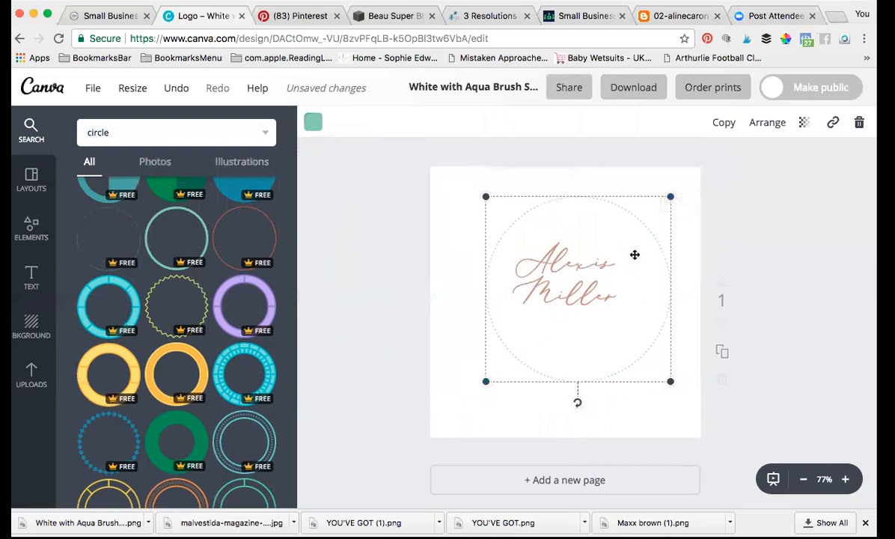
drag(635, 254, 622, 249)
click(452, 264)
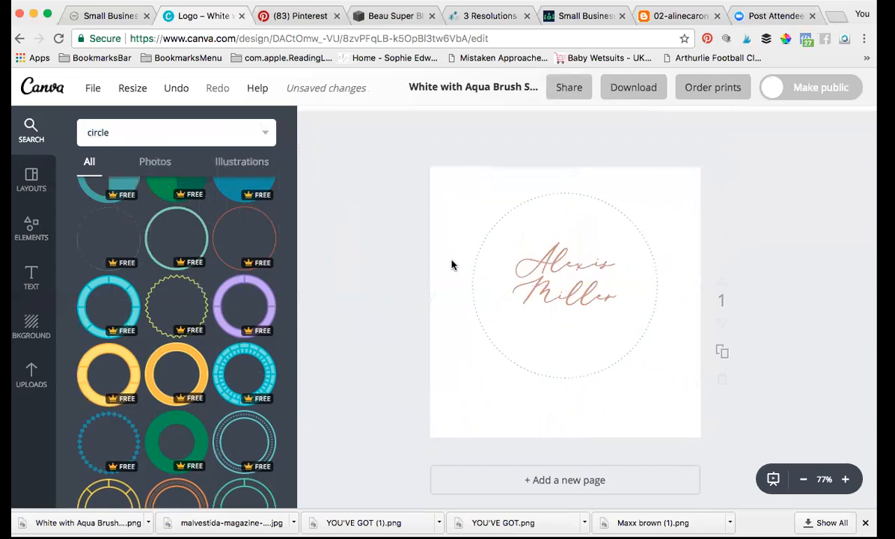
Step: Recolour the dotted circle light aqua from the Document Colors
click(507, 213)
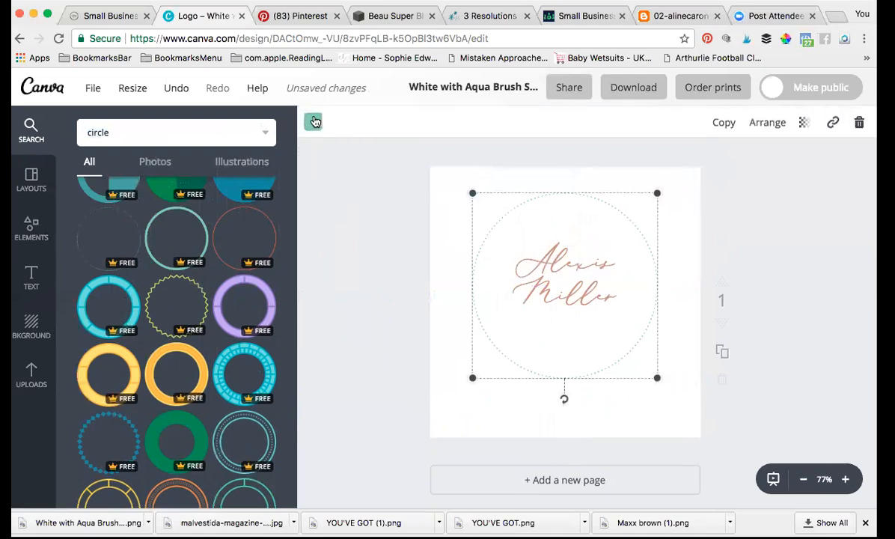
click(312, 122)
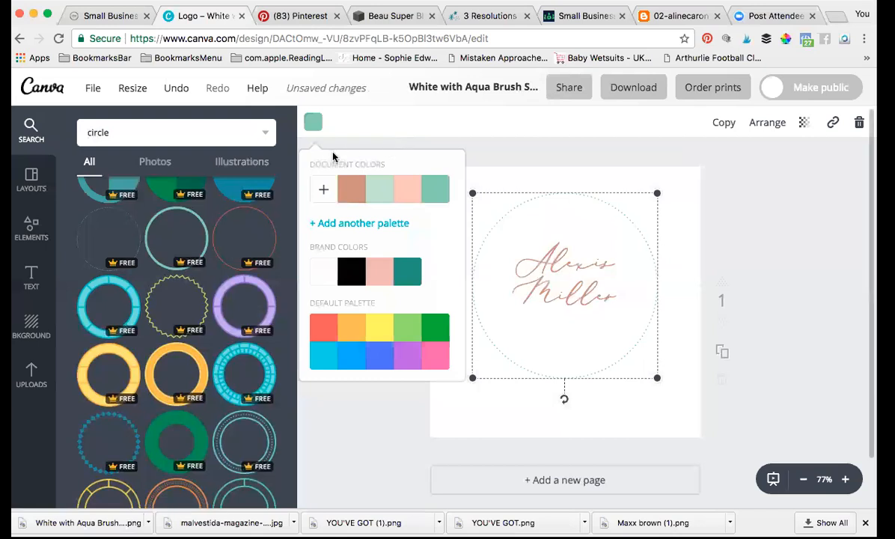
click(379, 194)
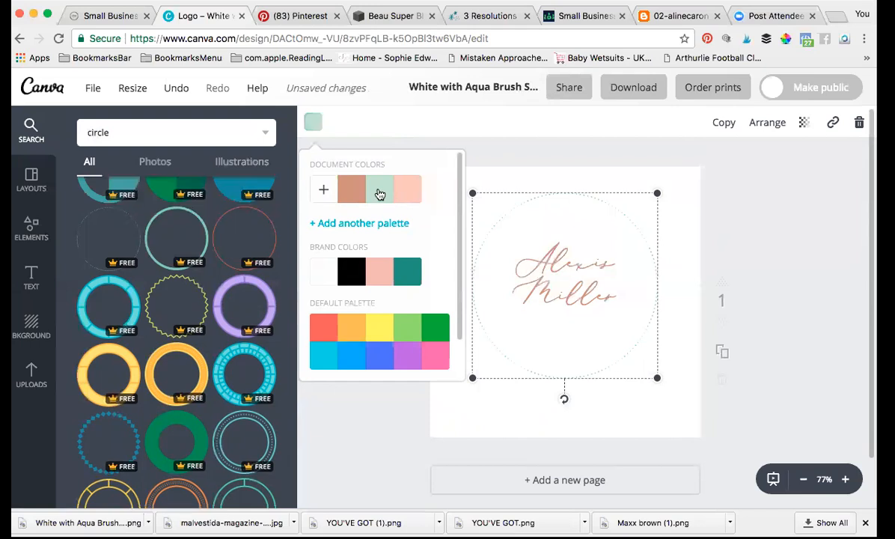
click(516, 412)
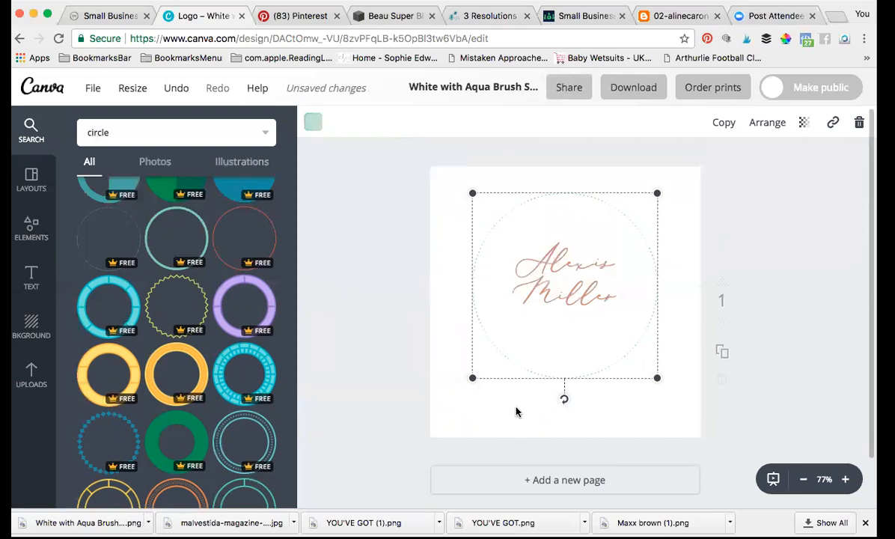
click(442, 325)
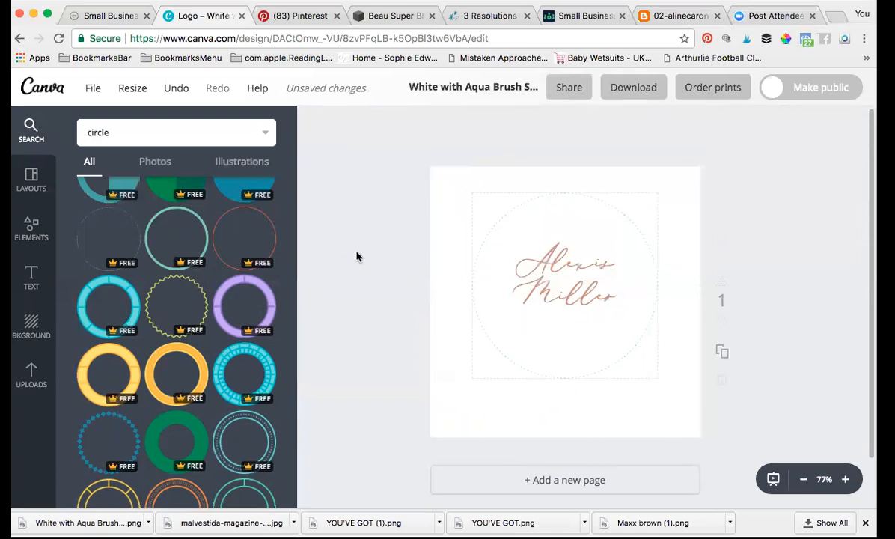
Step: Replace the element search term with 'line' and run the search
double_click(118, 130)
text(line)
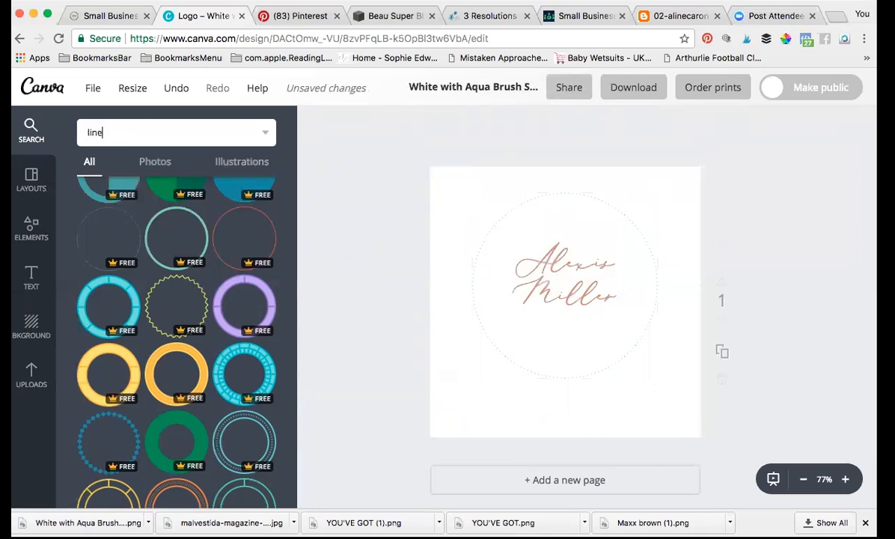
key(Return)
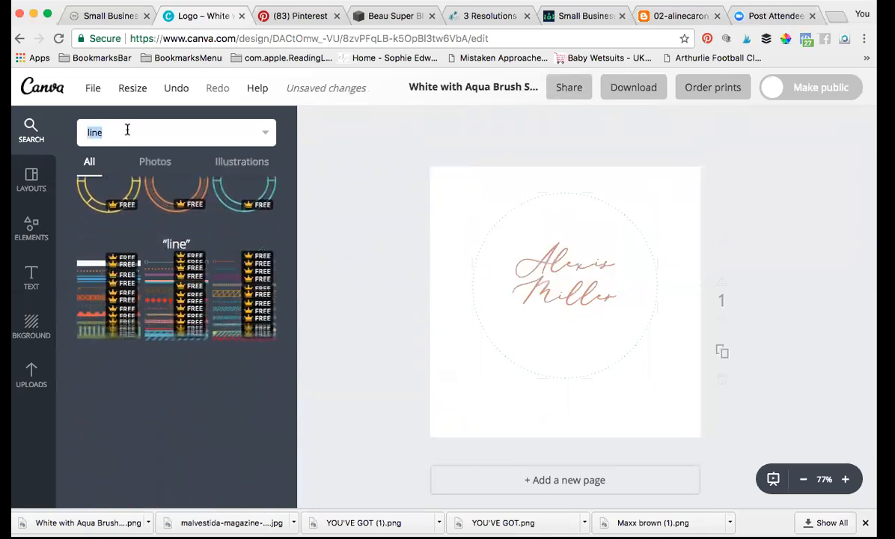
Step: Search elements for 'brushstroke' and scroll through the painted stroke results
key(BackSpace)
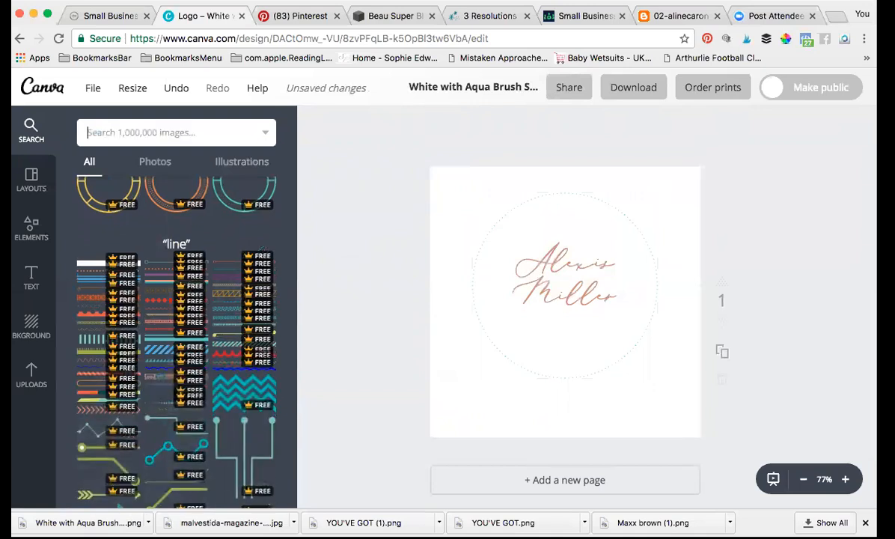
text(br)
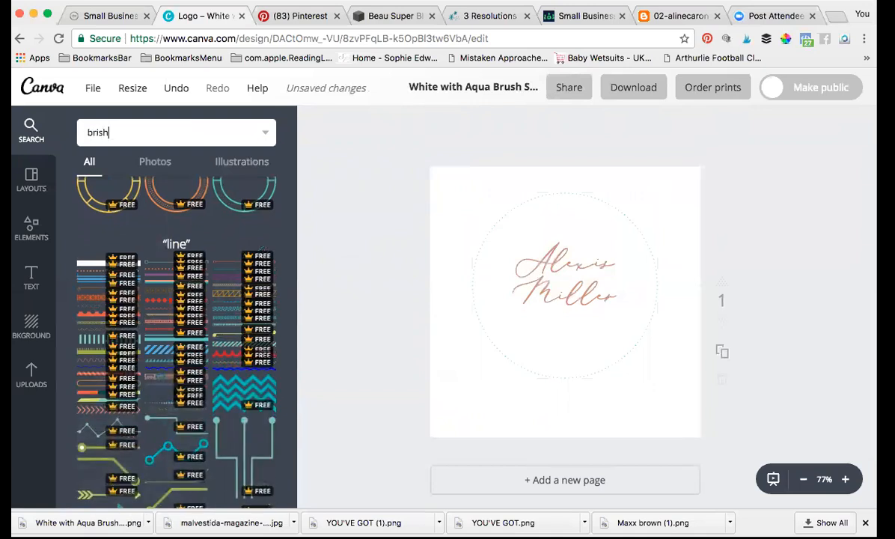
text(ushstroke)
key(Return)
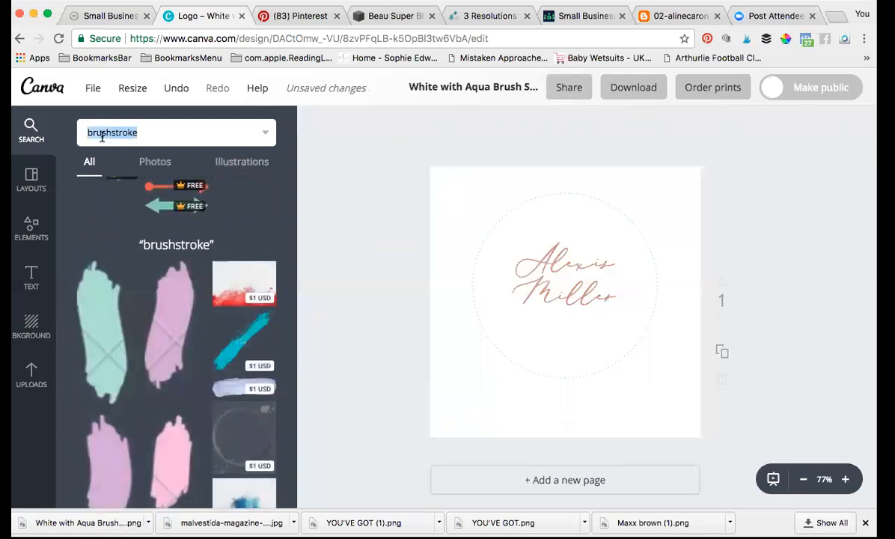
scroll(208, 366, down, 10)
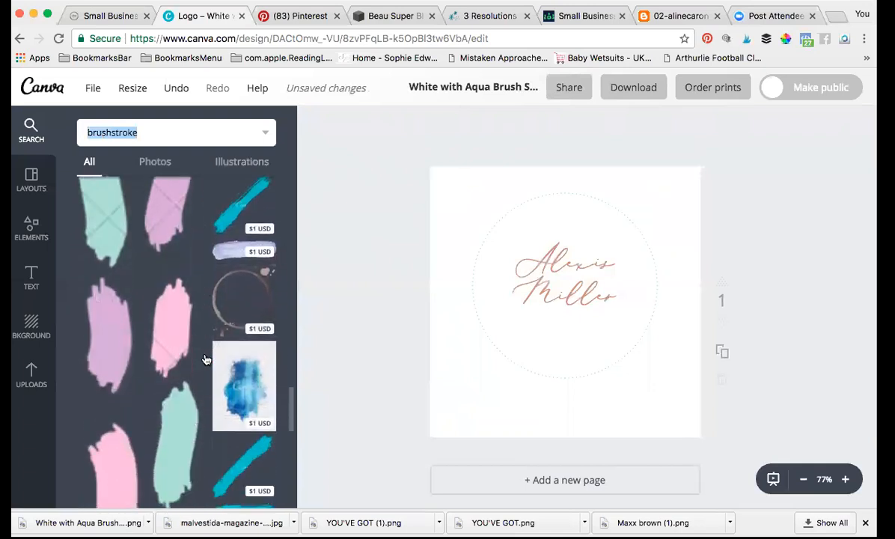
scroll(207, 359, down, 5)
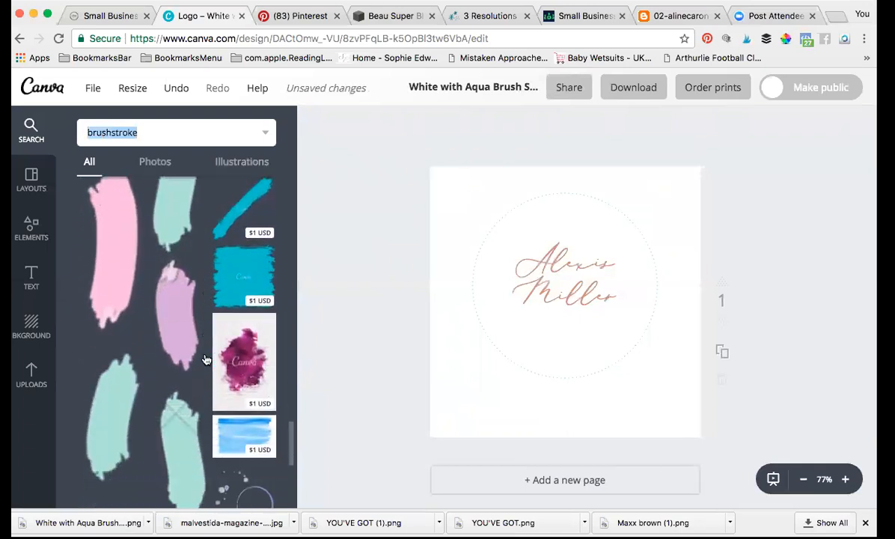
scroll(207, 359, down, 5)
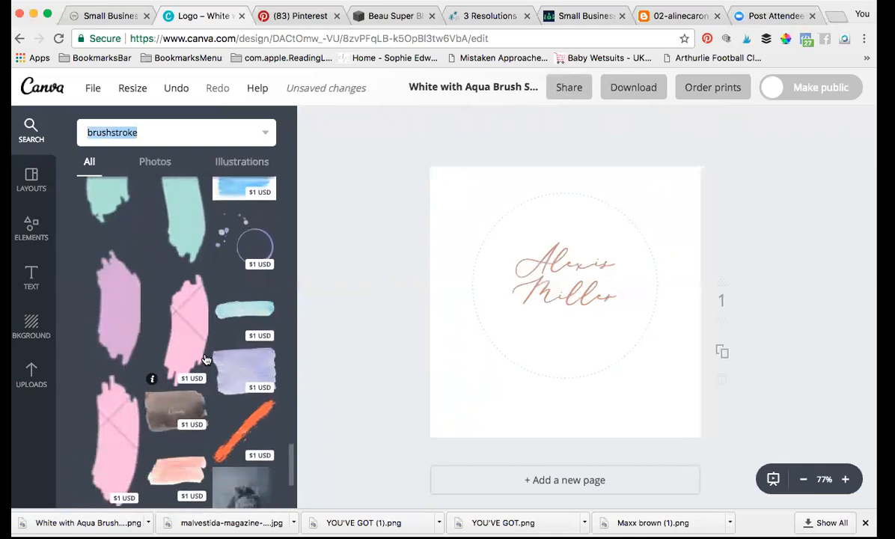
scroll(207, 359, down, 4)
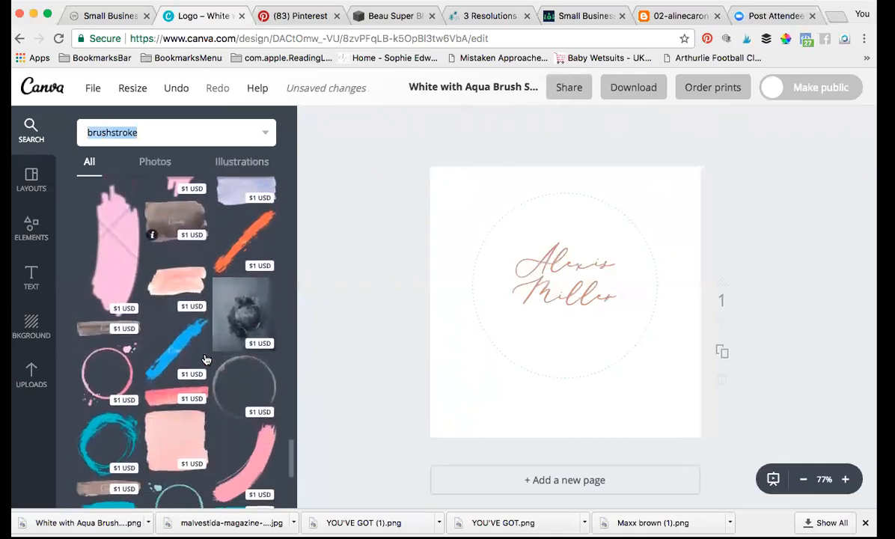
scroll(205, 359, down, 3)
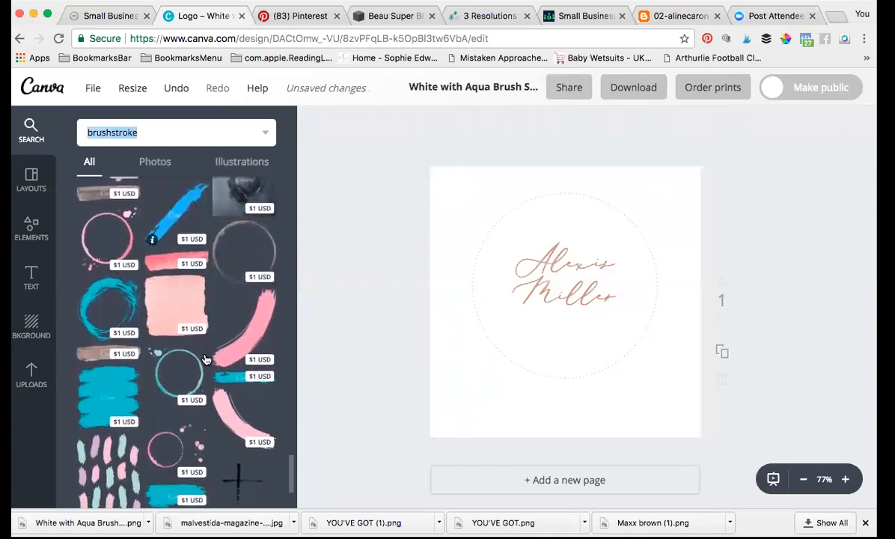
scroll(207, 360, down, 4)
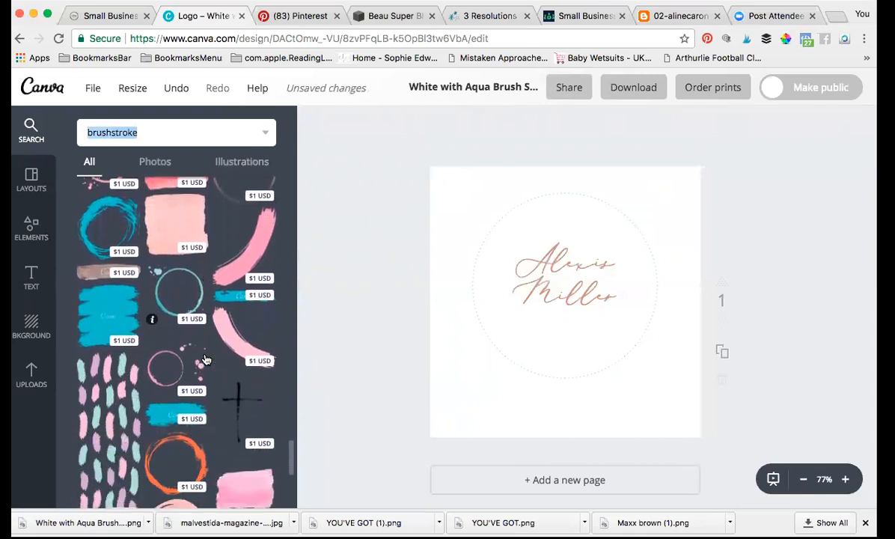
scroll(207, 359, down, 2)
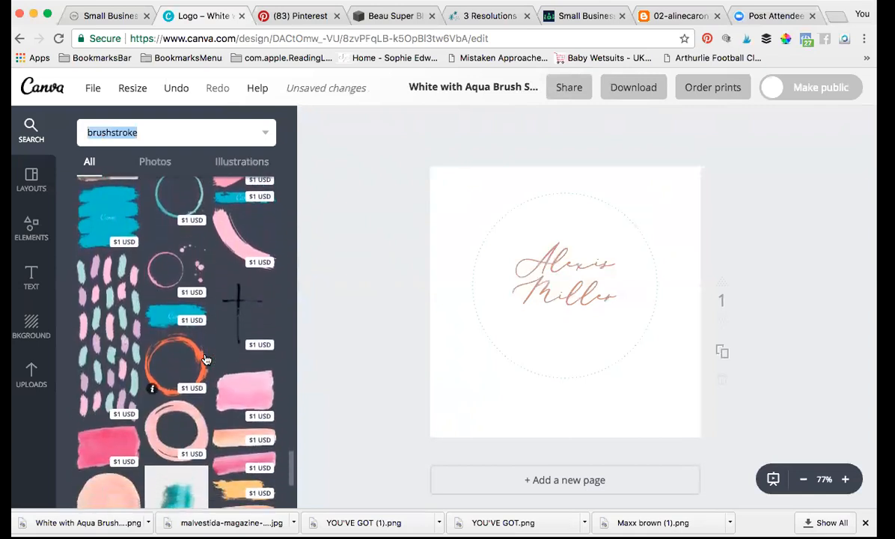
scroll(206, 359, down, 2)
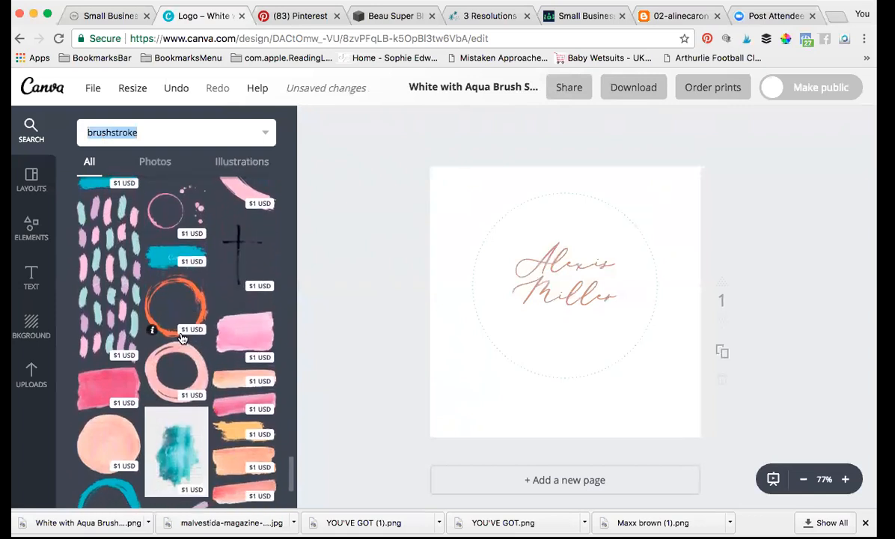
Step: Swap the dotted circle for the orange brushstroke circle, shrunk and centred around the name
click(484, 319)
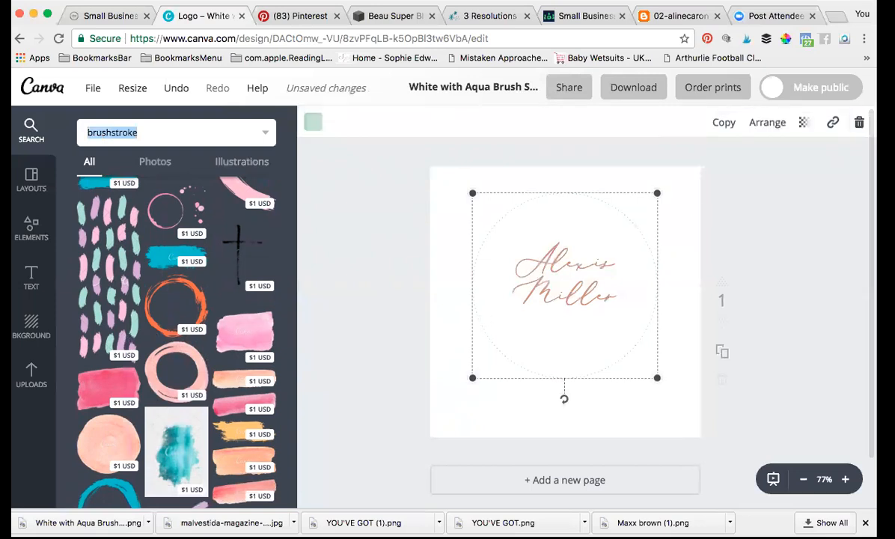
click(861, 123)
mouse_move(184, 300)
mouse_down()
mouse_move(580, 280)
mouse_move(641, 266)
mouse_up()
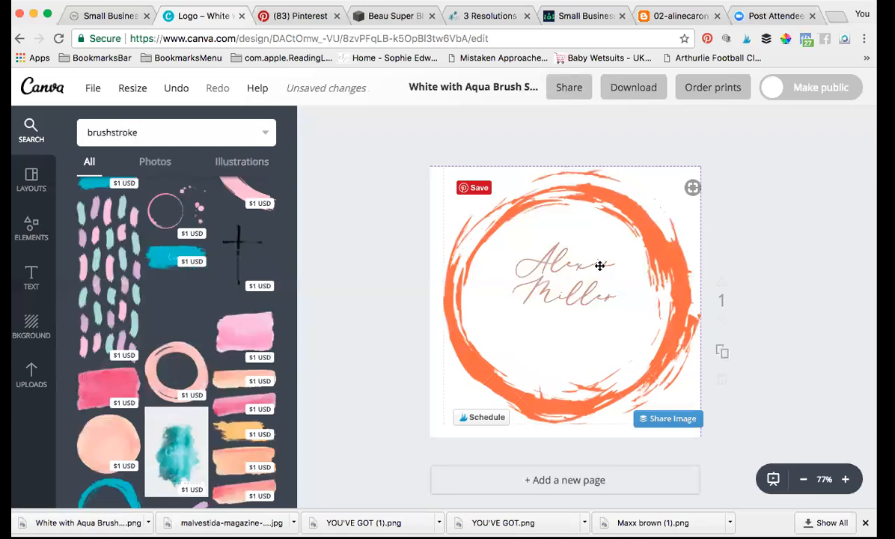
drag(700, 169, 668, 199)
drag(564, 337, 577, 309)
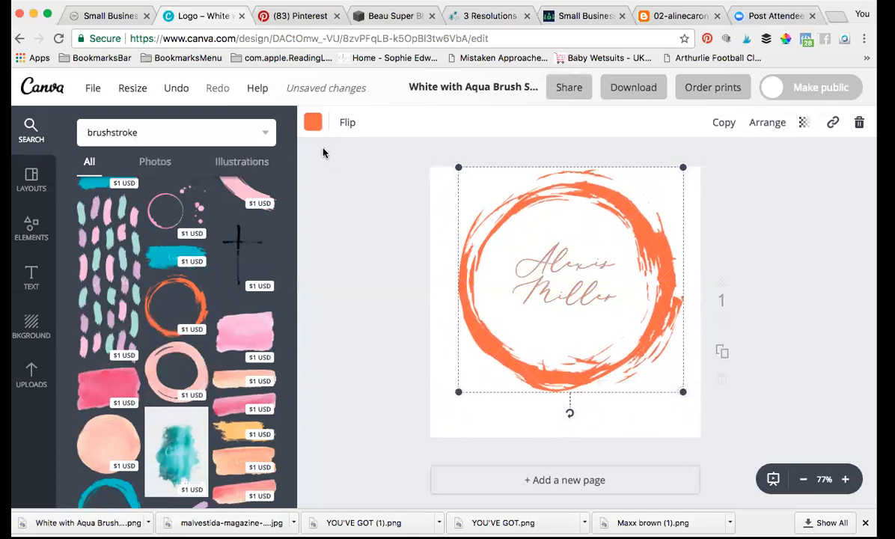
Step: Recolour the brush circle to the mint green document colour
click(313, 123)
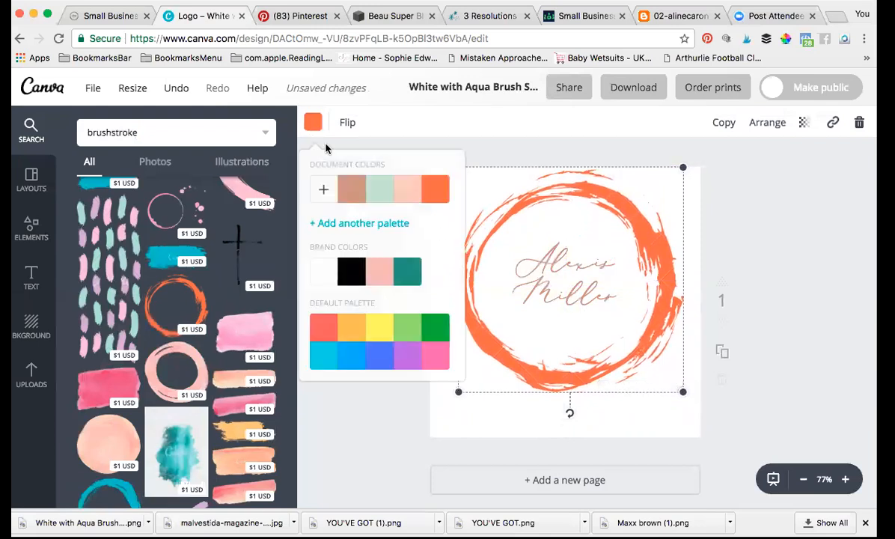
click(379, 196)
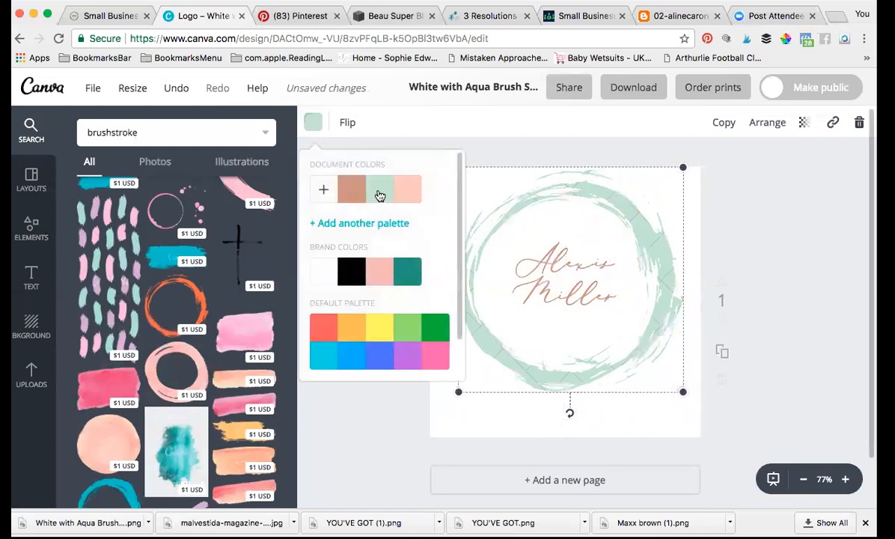
click(402, 440)
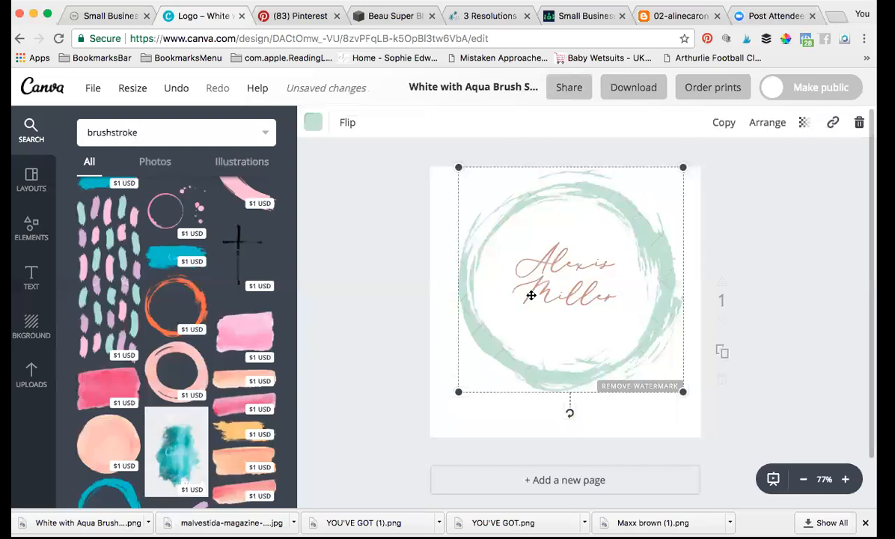
scroll(160, 417, down, 10)
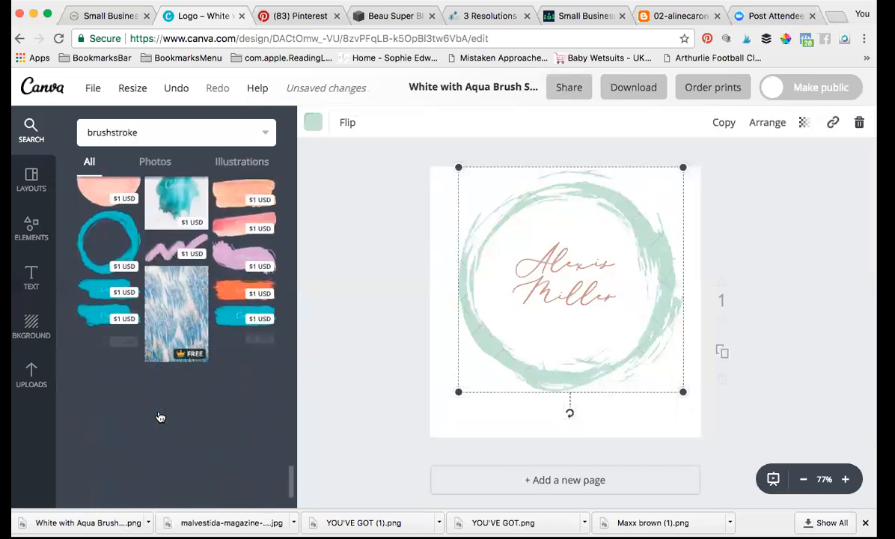
scroll(160, 417, down, 10)
scroll(159, 418, down, 10)
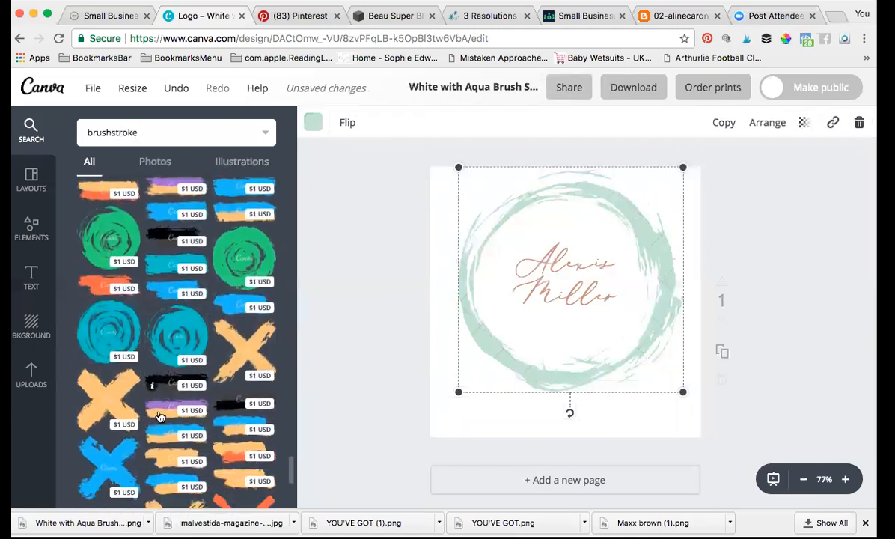
scroll(158, 418, down, 3)
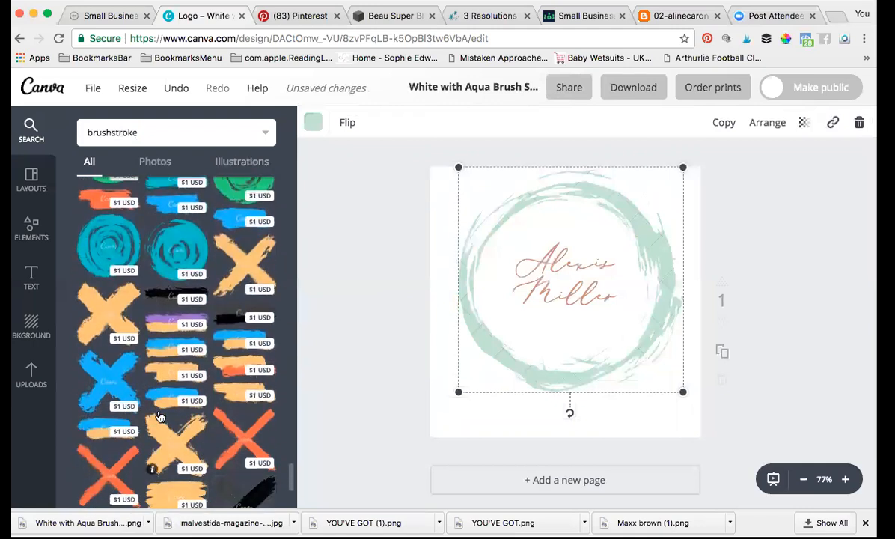
scroll(159, 418, down, 9)
scroll(159, 418, down, 8)
scroll(159, 418, down, 9)
scroll(158, 417, down, 7)
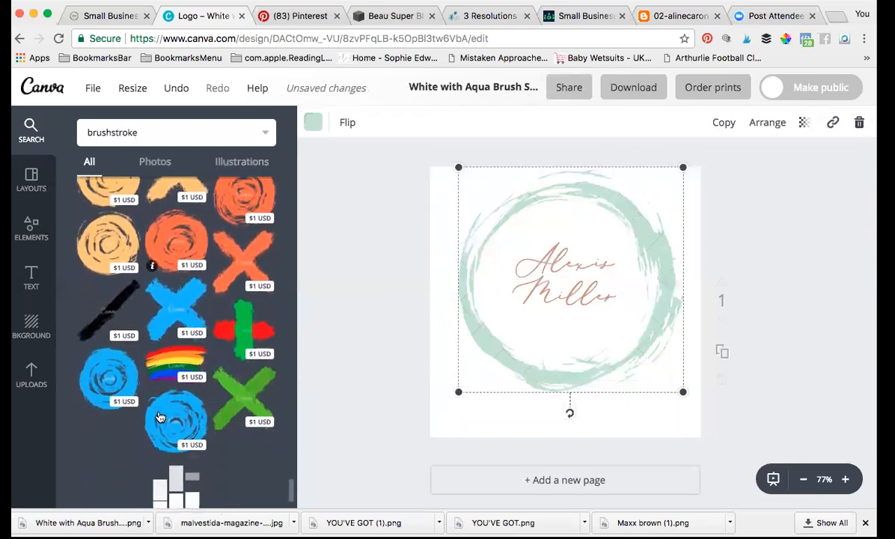
scroll(158, 418, down, 3)
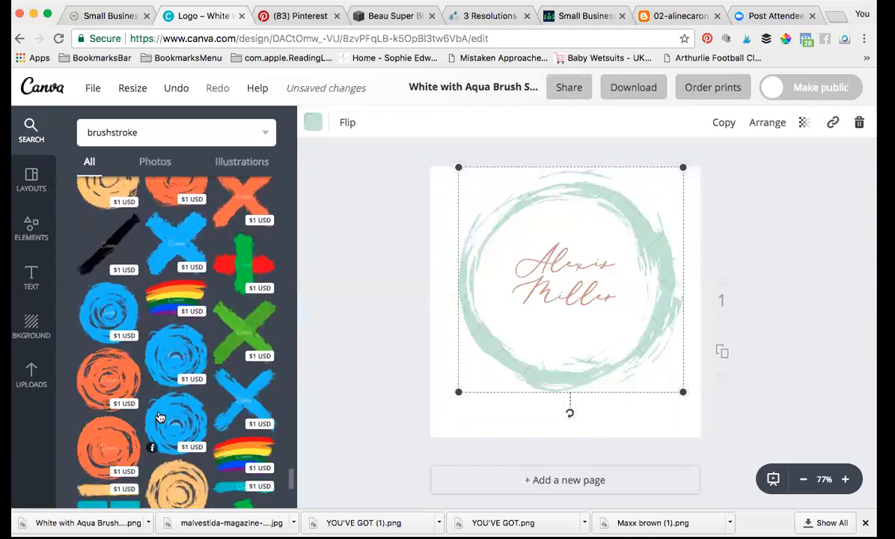
scroll(158, 417, down, 6)
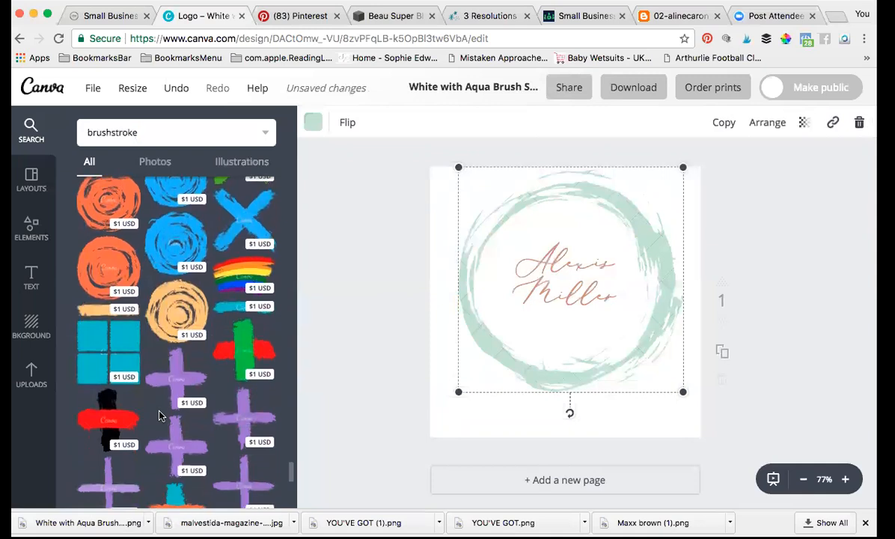
scroll(158, 416, down, 2)
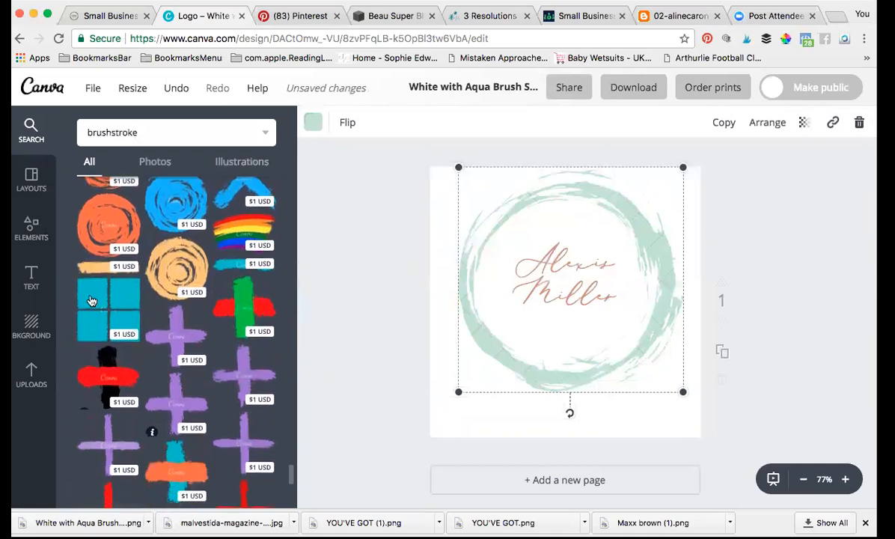
mouse_move(228, 299)
mouse_down()
mouse_move(465, 358)
mouse_move(502, 327)
mouse_move(350, 335)
mouse_move(117, 328)
mouse_up()
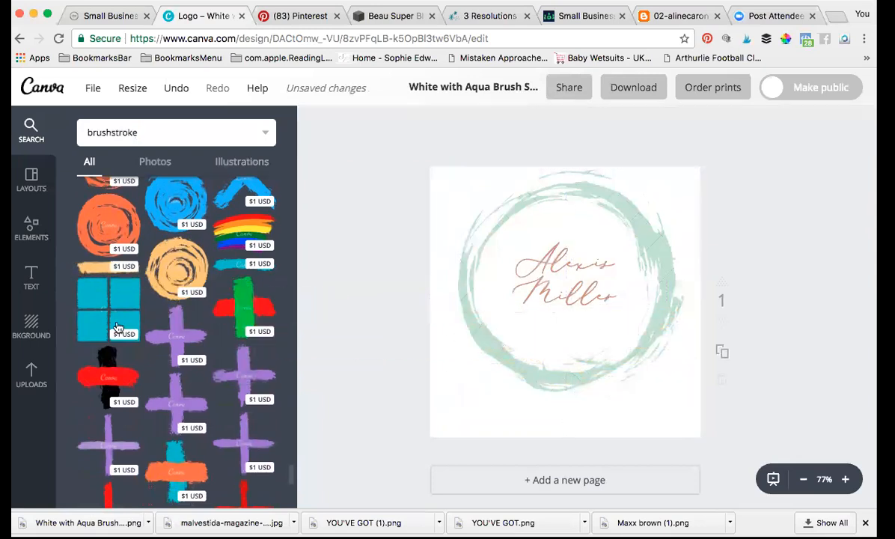
scroll(200, 424, down, 10)
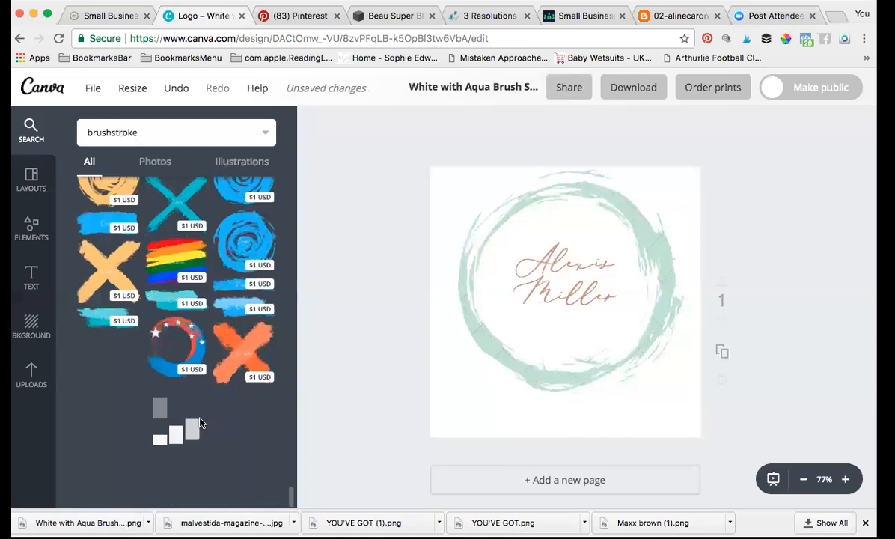
scroll(200, 424, down, 5)
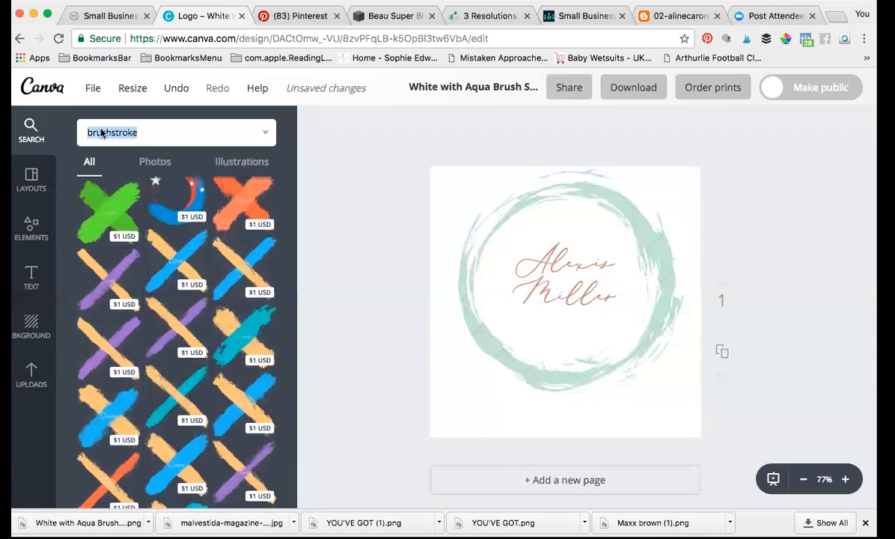
Step: Search elements for 'line' and browse the dividers, arrows and swirls
text(lin)
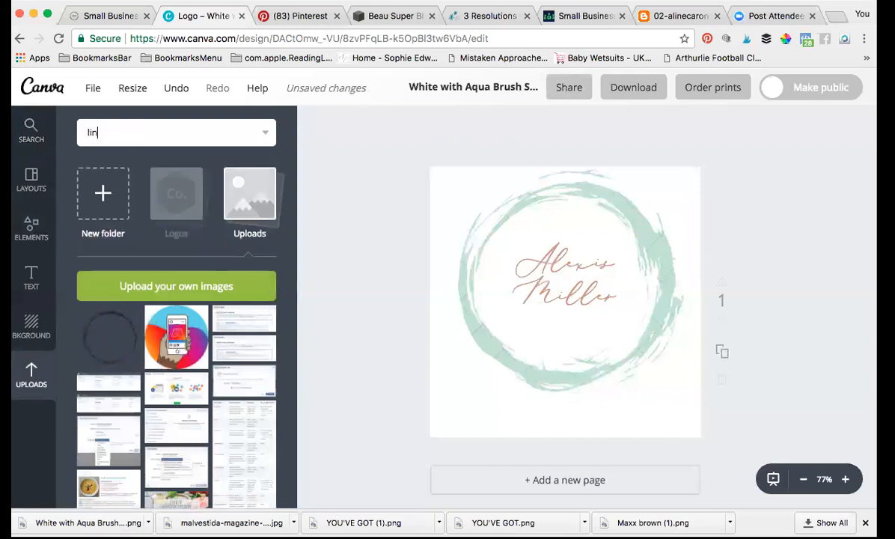
key(Return)
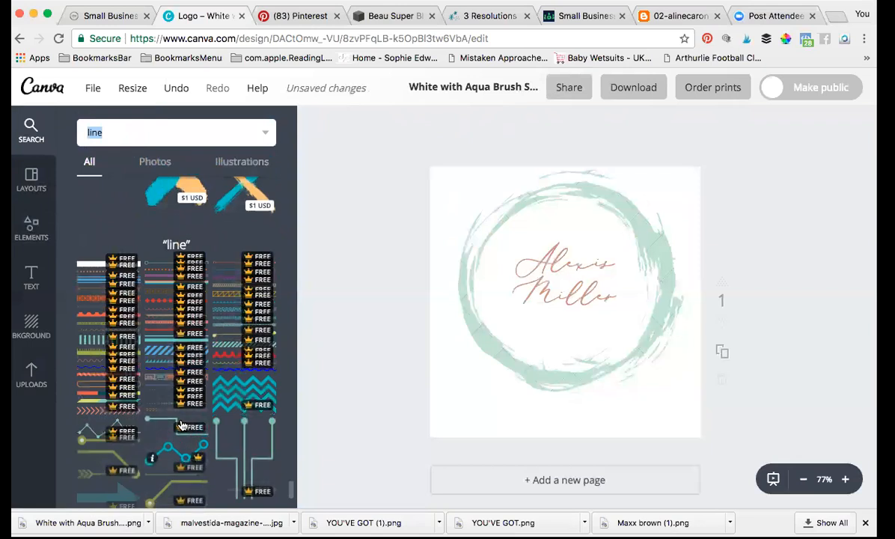
scroll(182, 425, down, 1)
scroll(182, 425, down, 4)
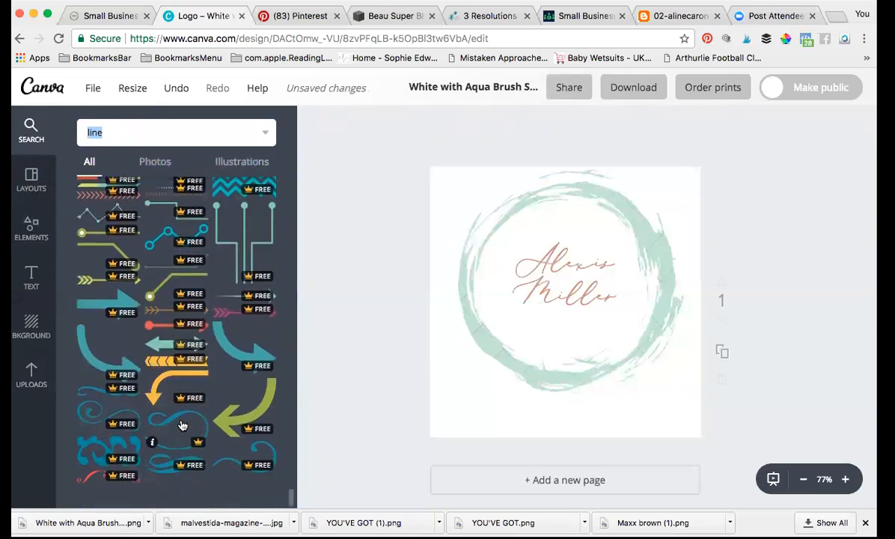
click(116, 131)
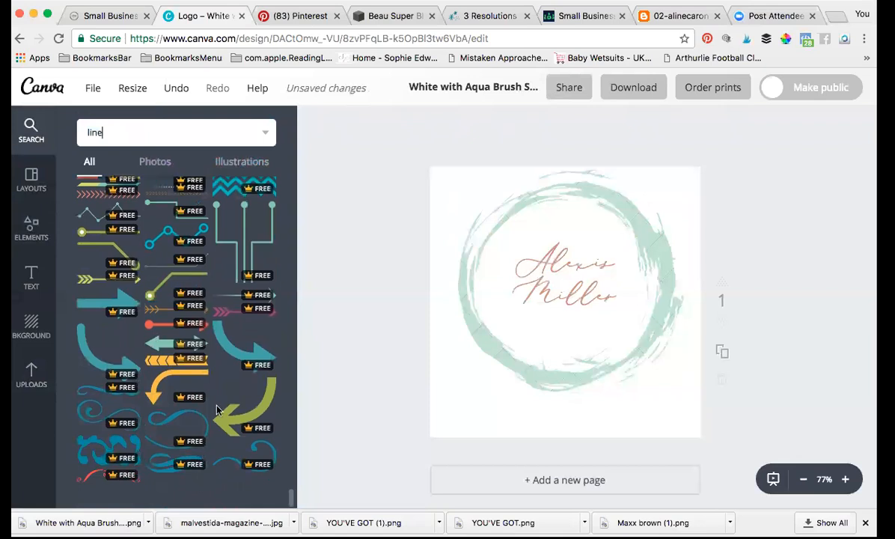
scroll(217, 410, up, 3)
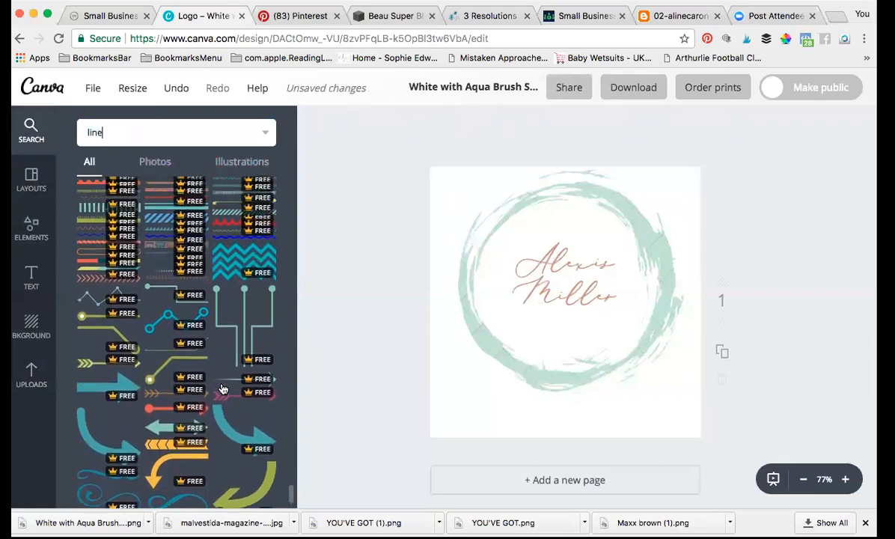
scroll(222, 388, up, 6)
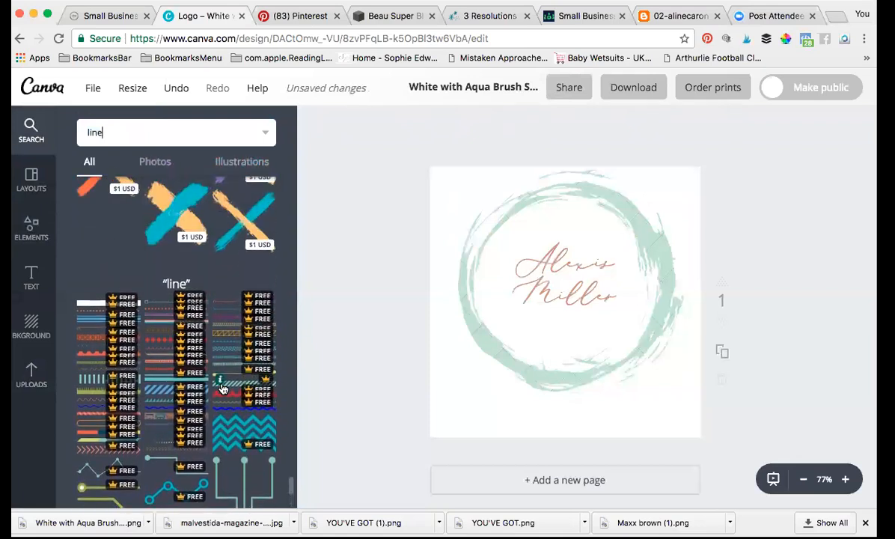
scroll(223, 388, down, 10)
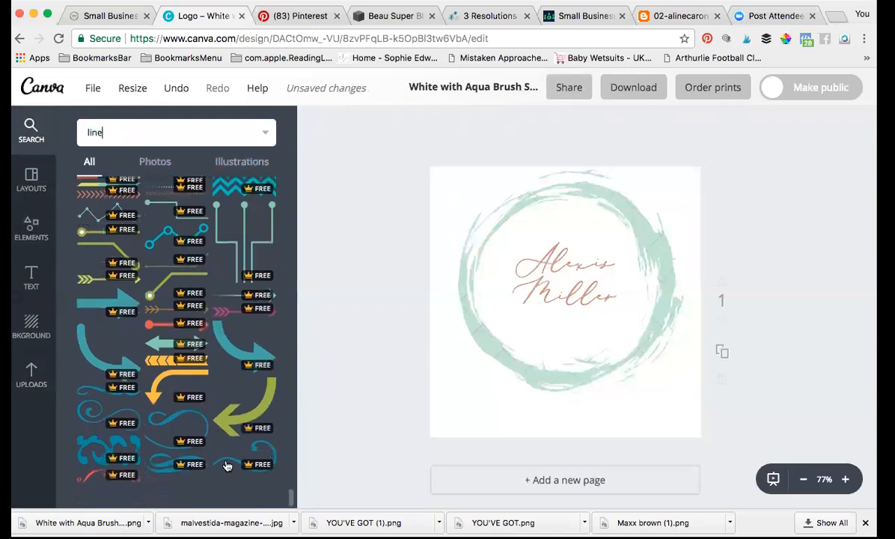
Step: Add the swirl line graphic, recolour it peach, and shrink and centre it beneath the name
drag(227, 464, 527, 310)
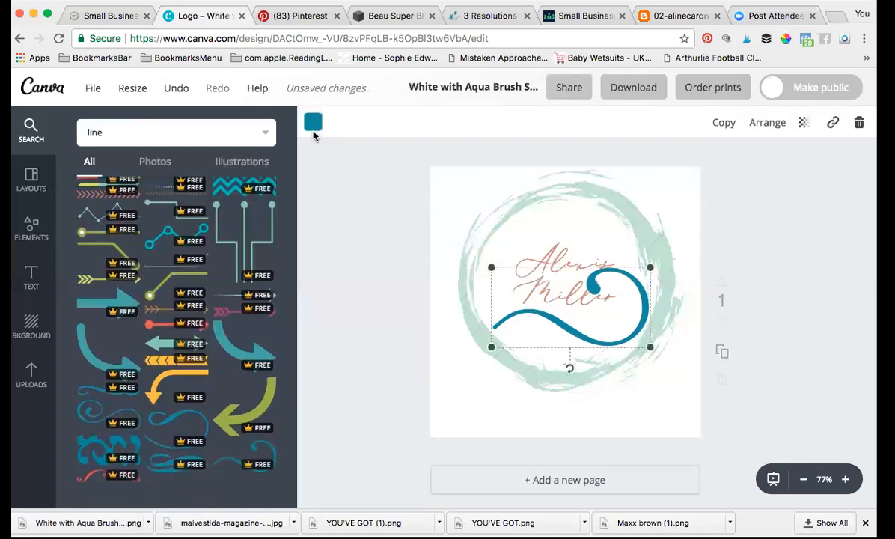
click(313, 123)
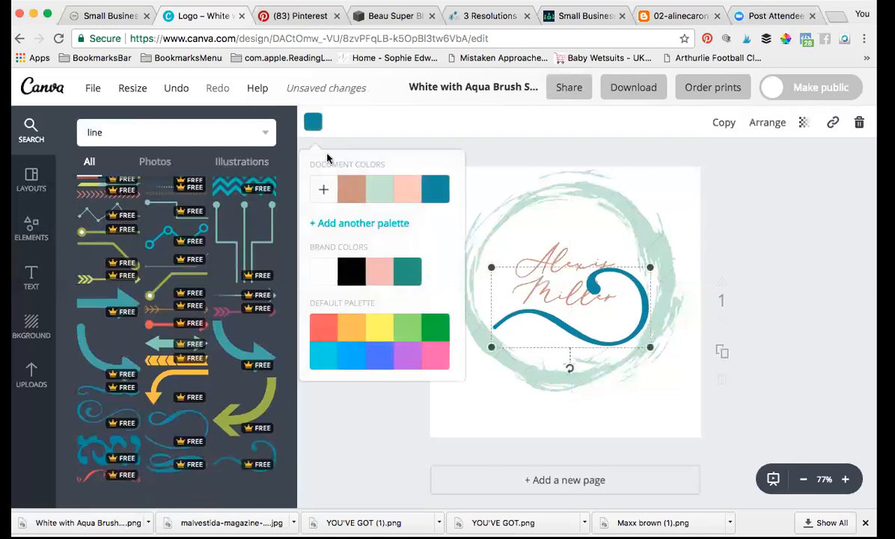
click(407, 196)
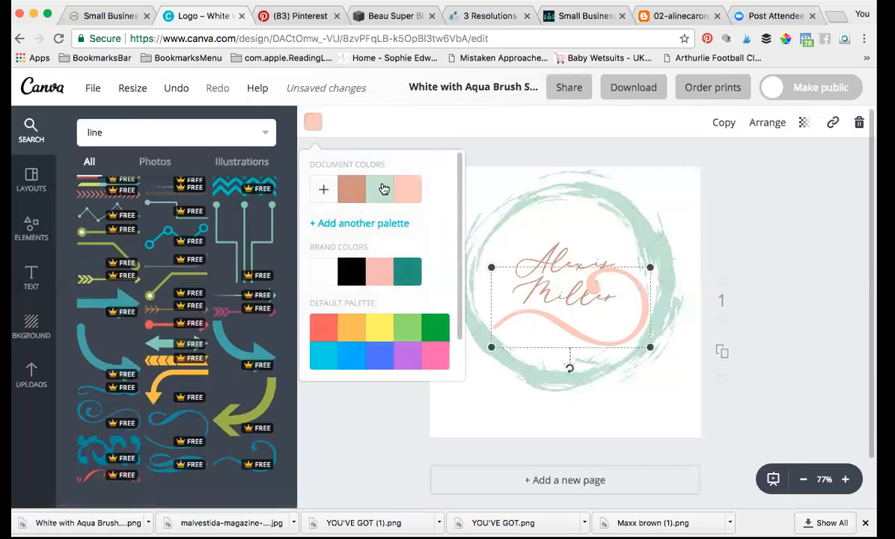
click(364, 432)
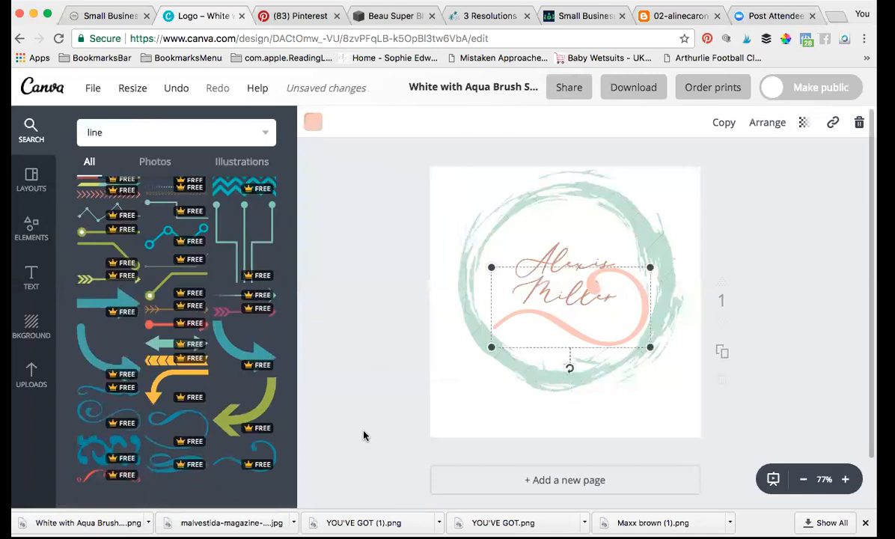
drag(648, 270, 615, 284)
drag(560, 318, 561, 304)
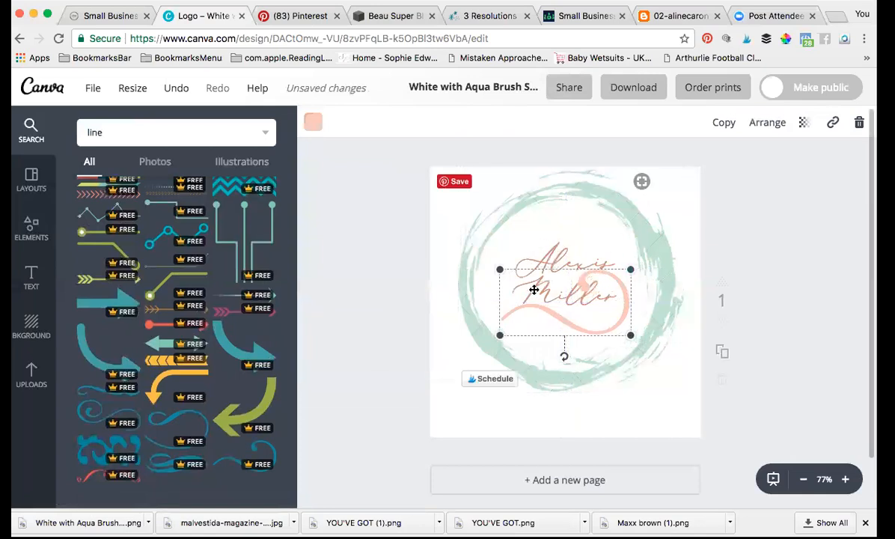
click(574, 214)
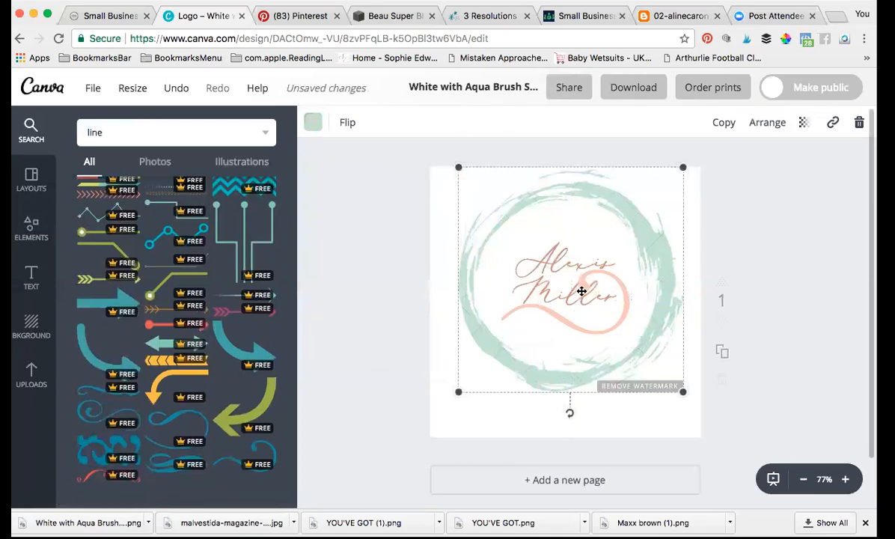
click(606, 312)
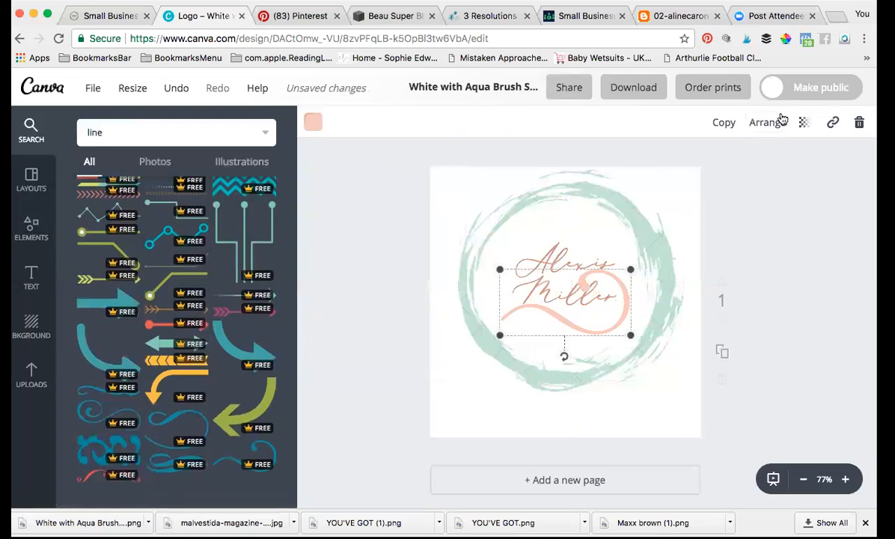
click(757, 128)
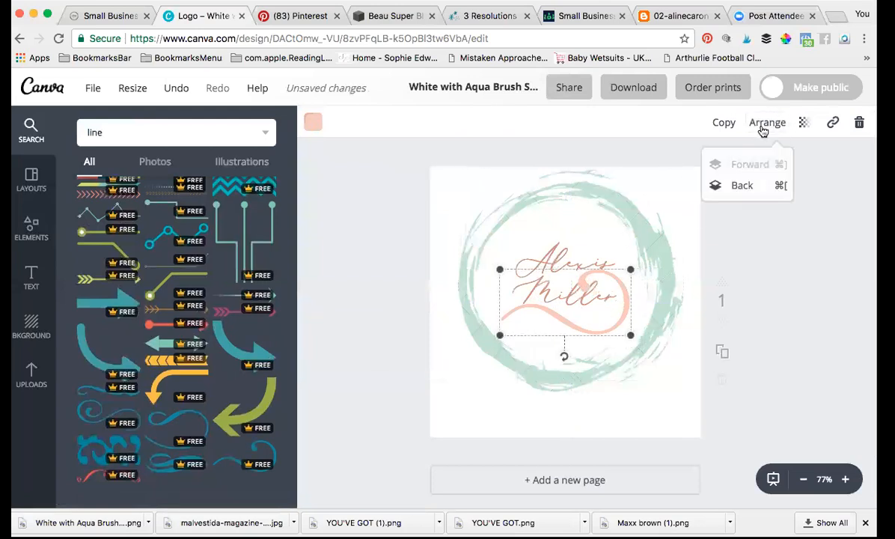
click(749, 191)
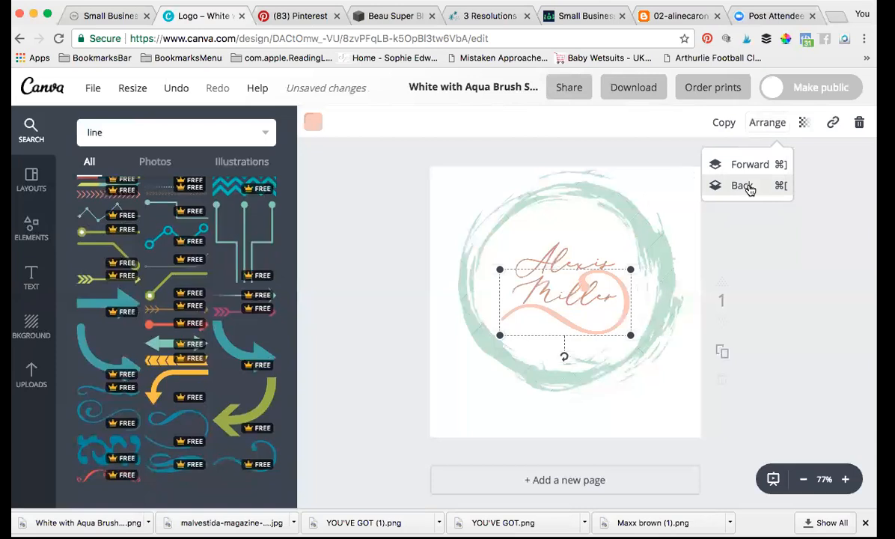
click(749, 190)
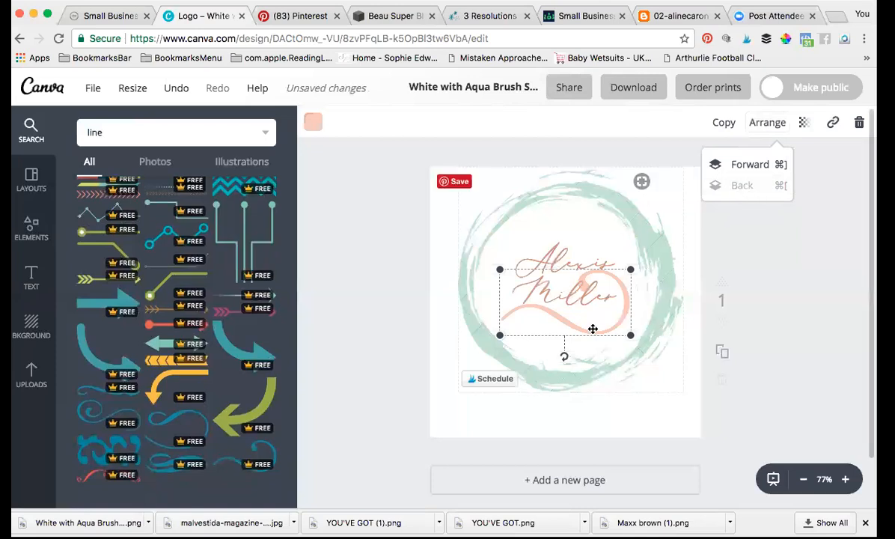
click(594, 237)
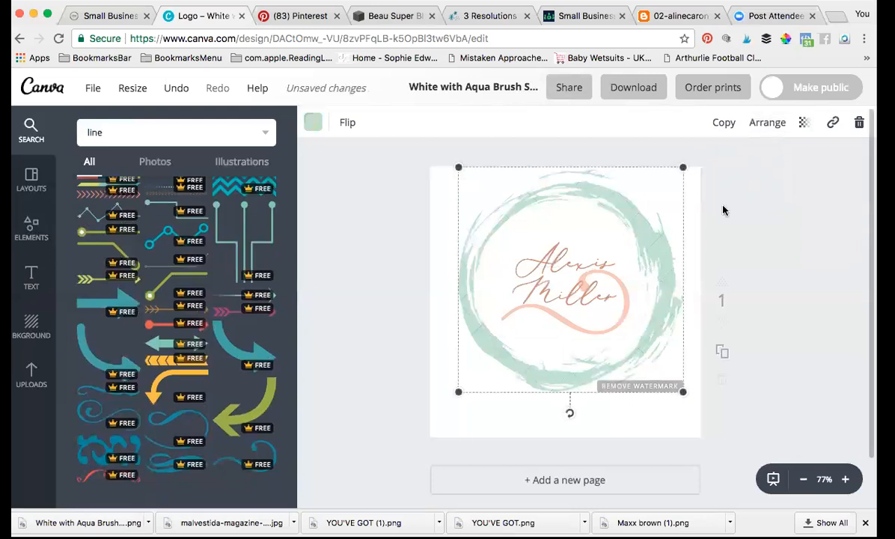
click(769, 124)
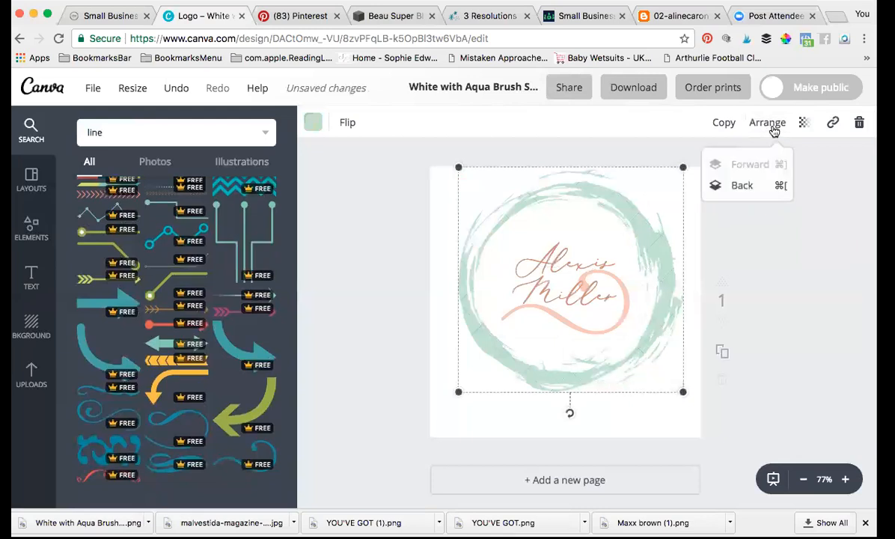
click(742, 187)
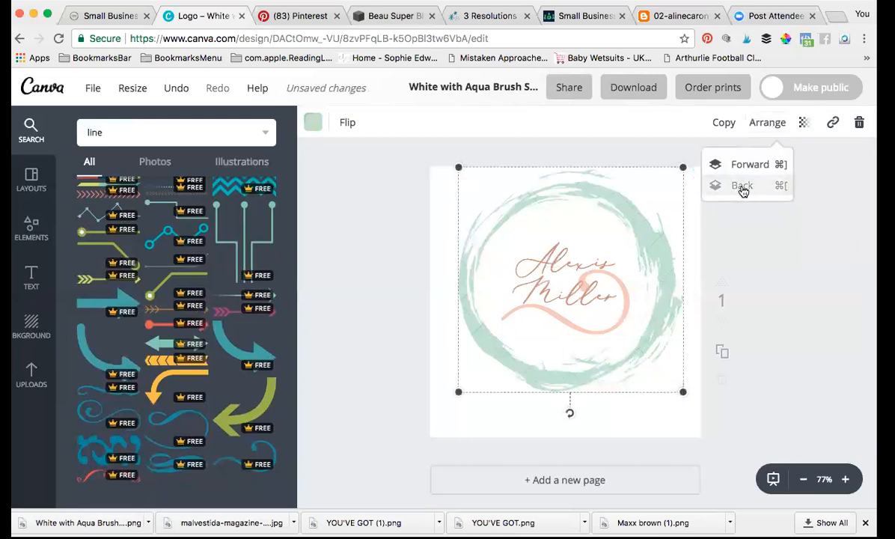
click(551, 264)
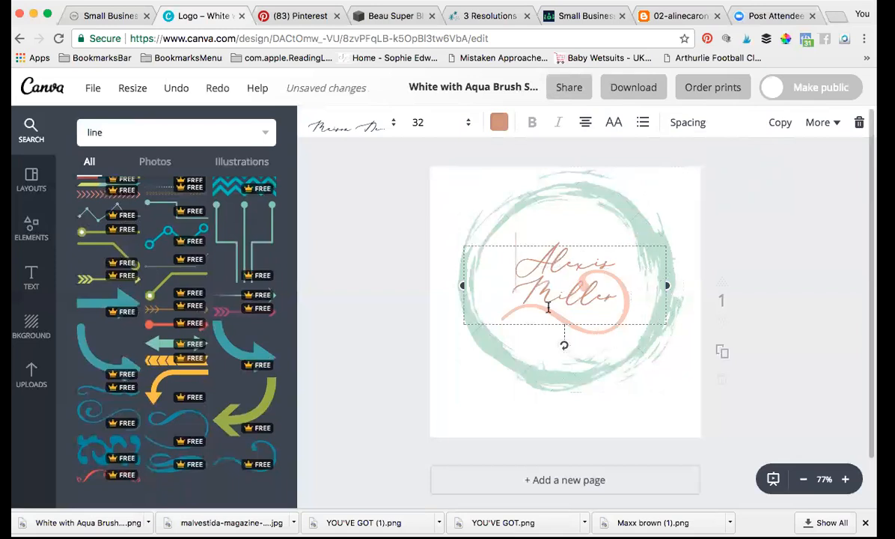
drag(530, 258, 627, 268)
drag(507, 260, 619, 281)
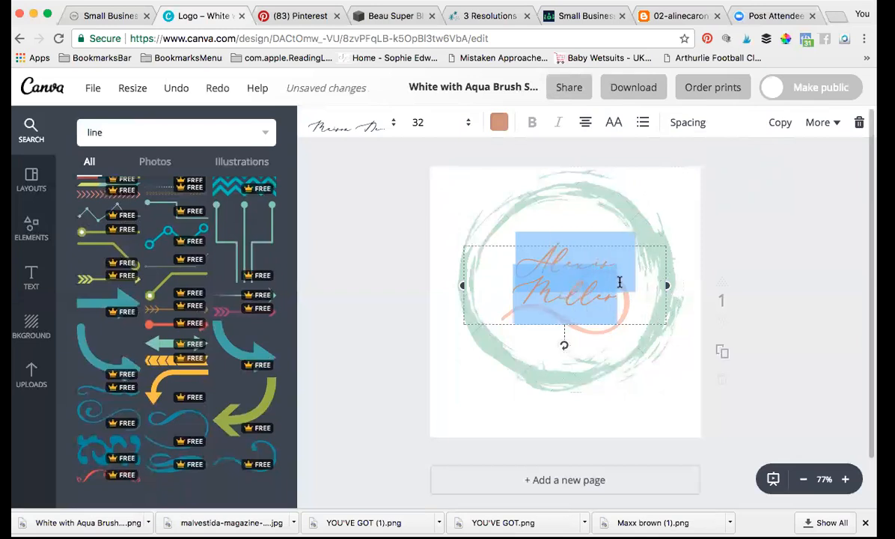
click(434, 123)
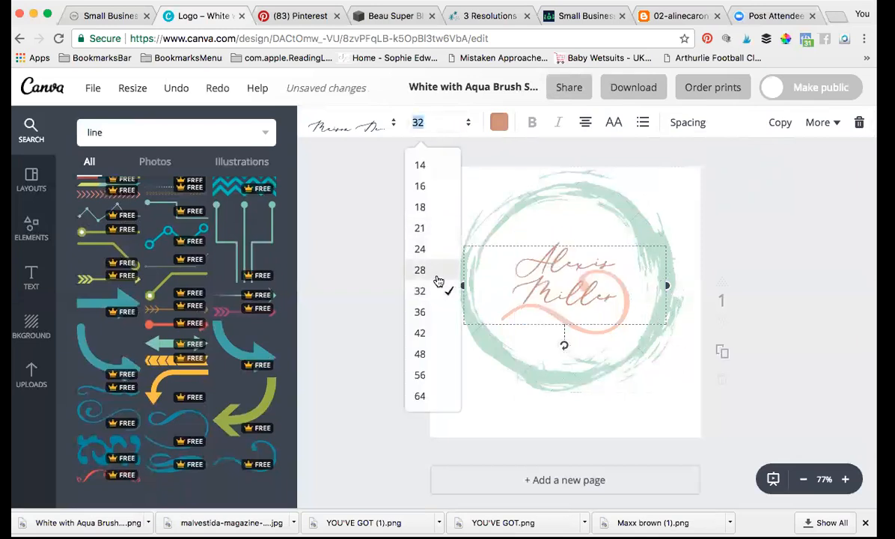
click(436, 312)
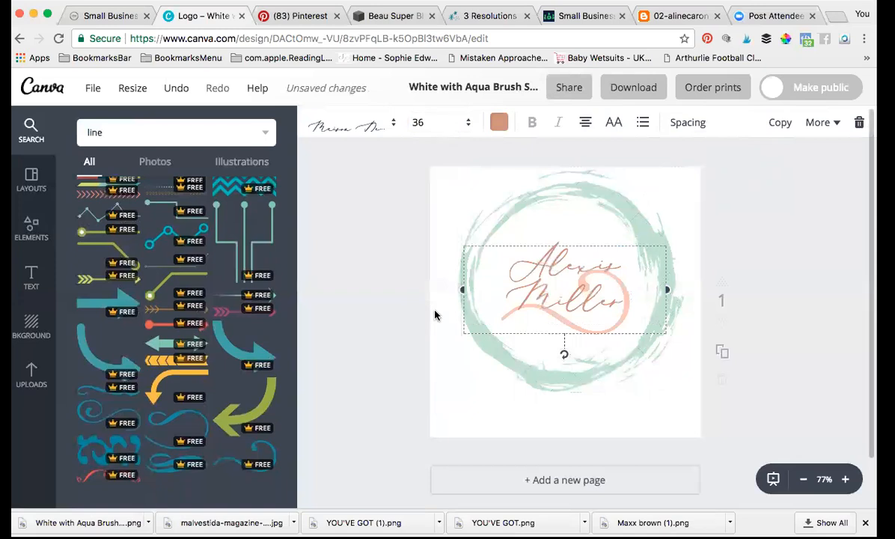
click(437, 124)
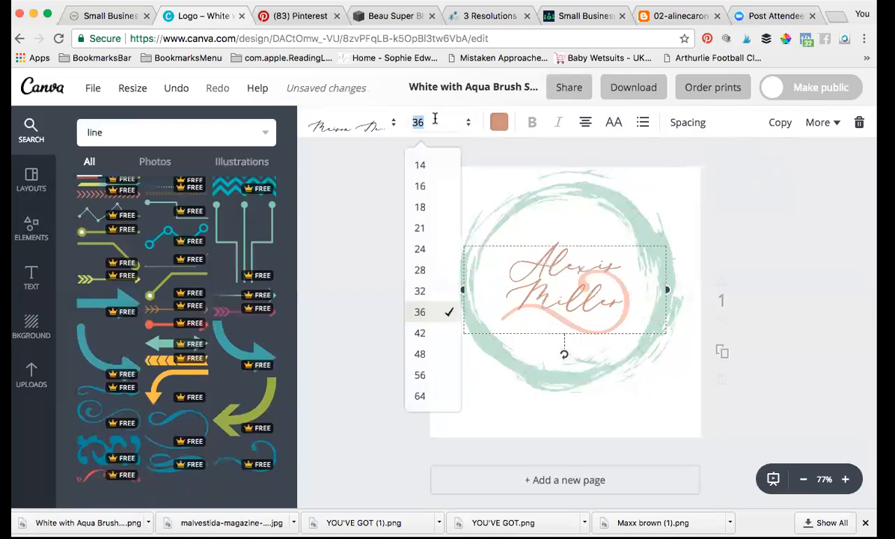
click(431, 337)
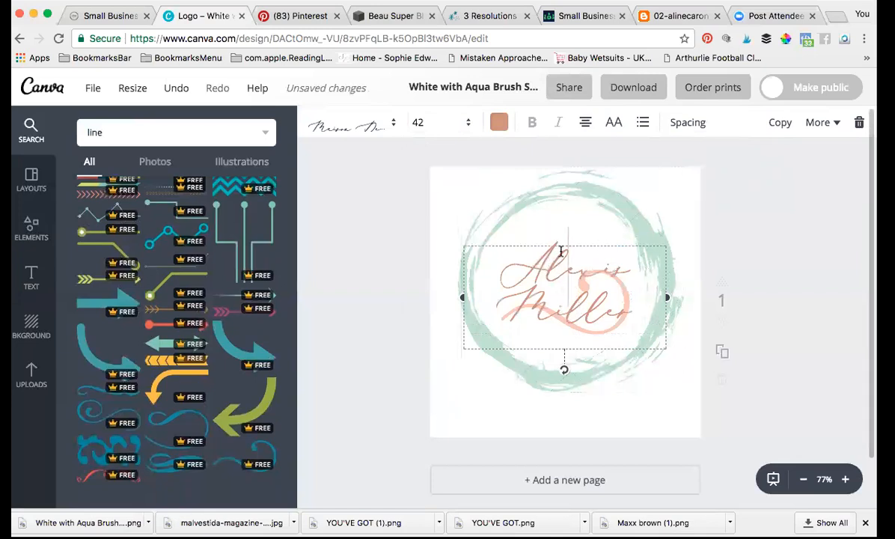
click(626, 408)
click(561, 275)
click(580, 327)
click(831, 122)
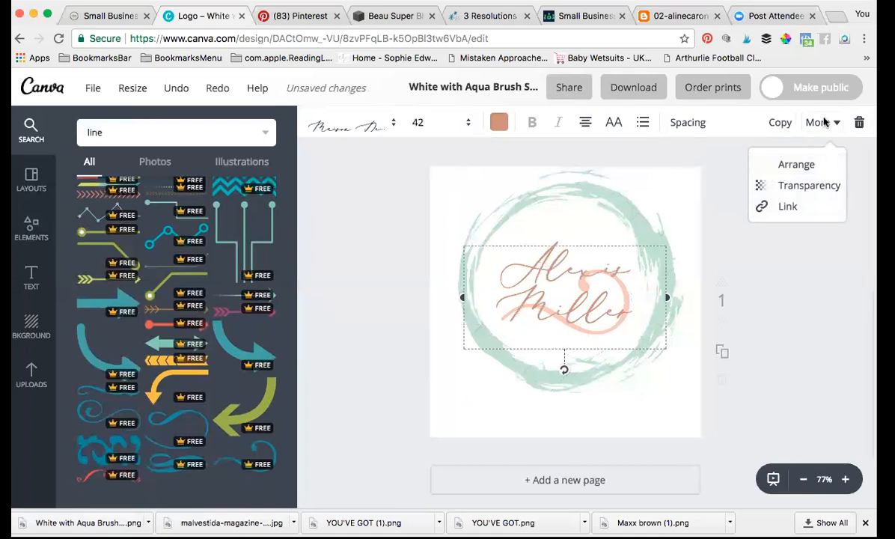
click(794, 166)
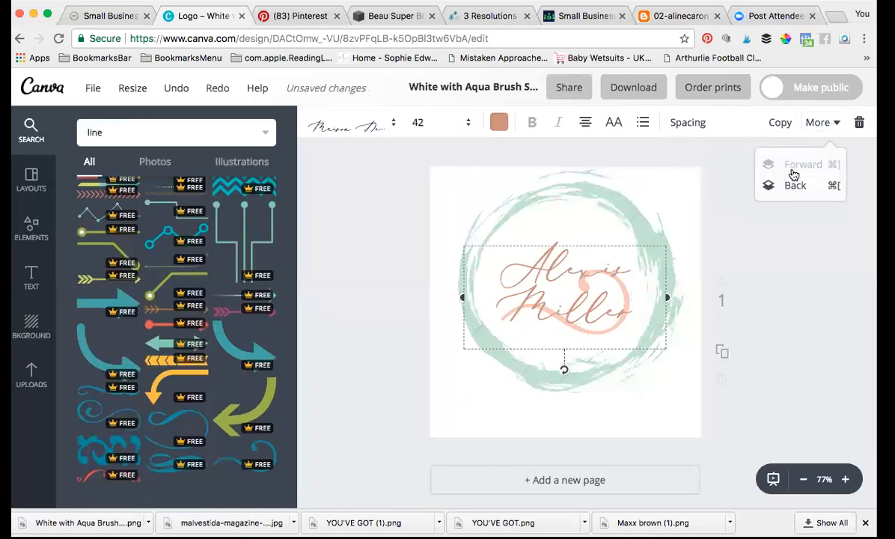
click(793, 184)
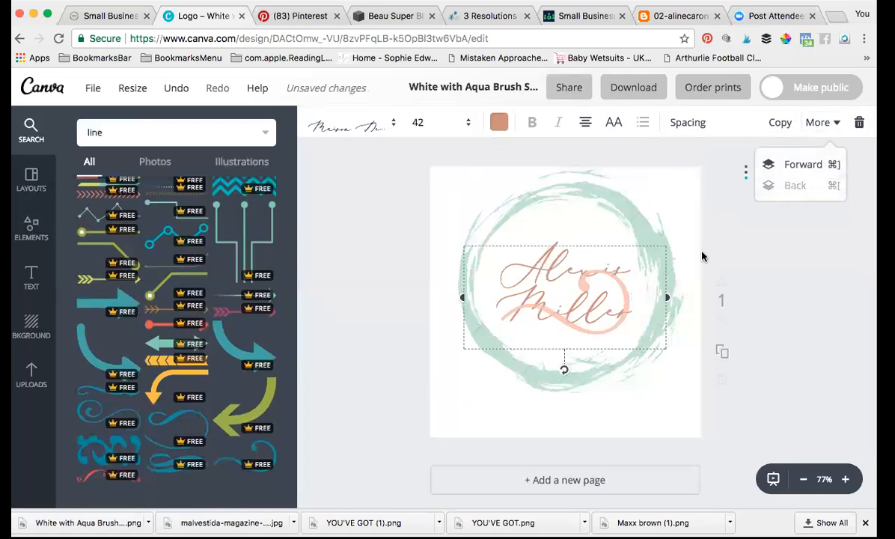
click(578, 327)
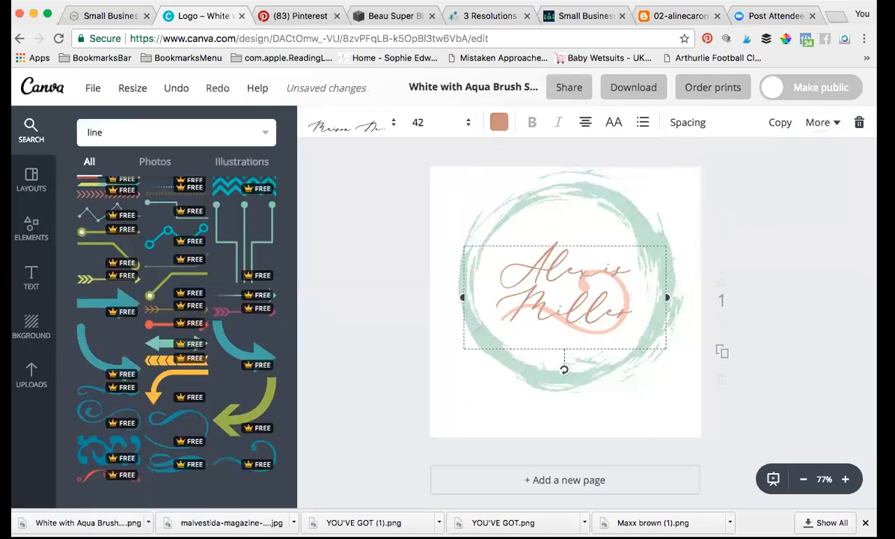
click(860, 123)
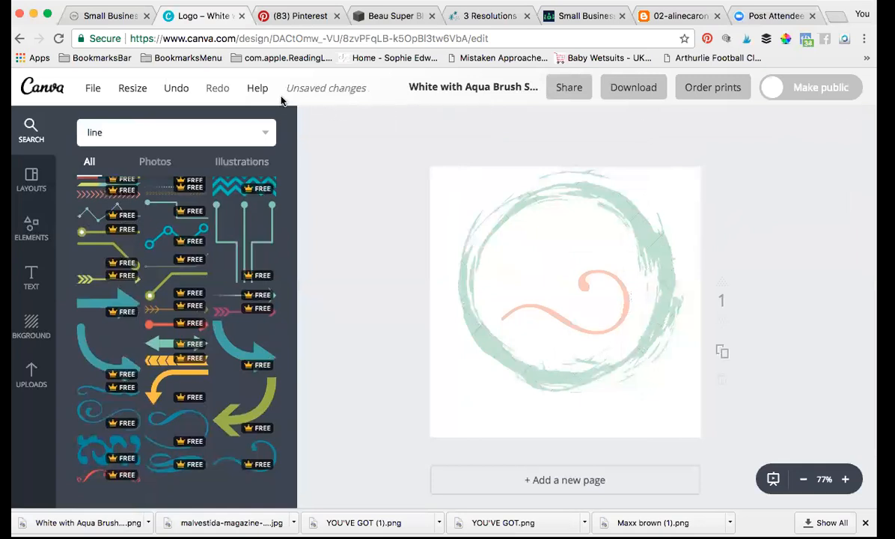
click(172, 91)
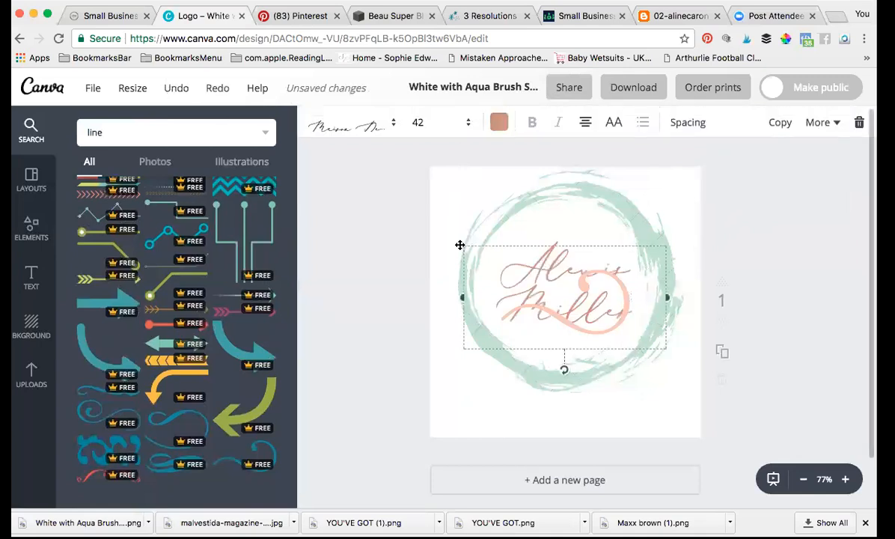
click(824, 123)
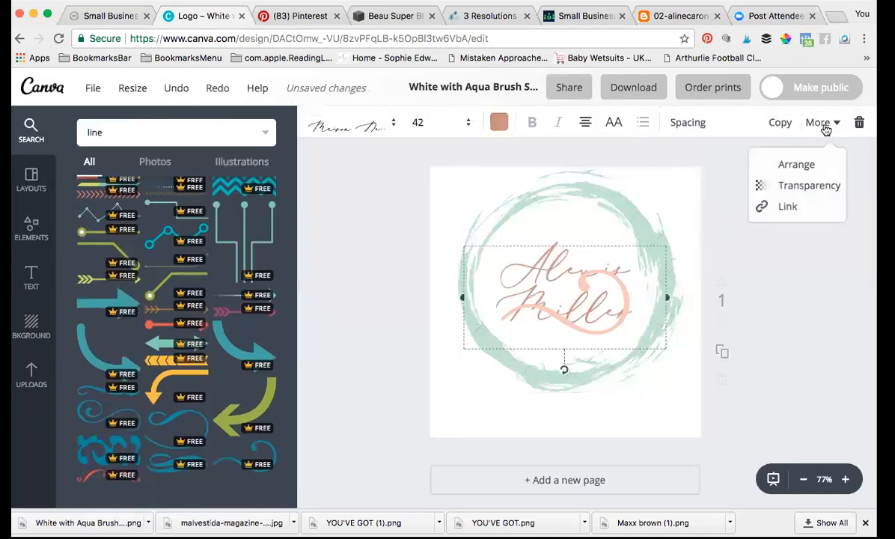
click(802, 165)
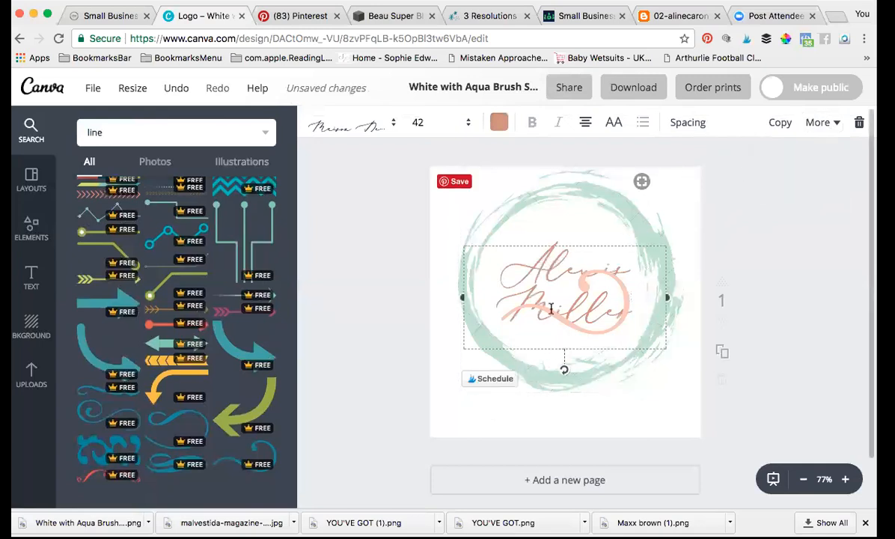
drag(559, 244, 558, 195)
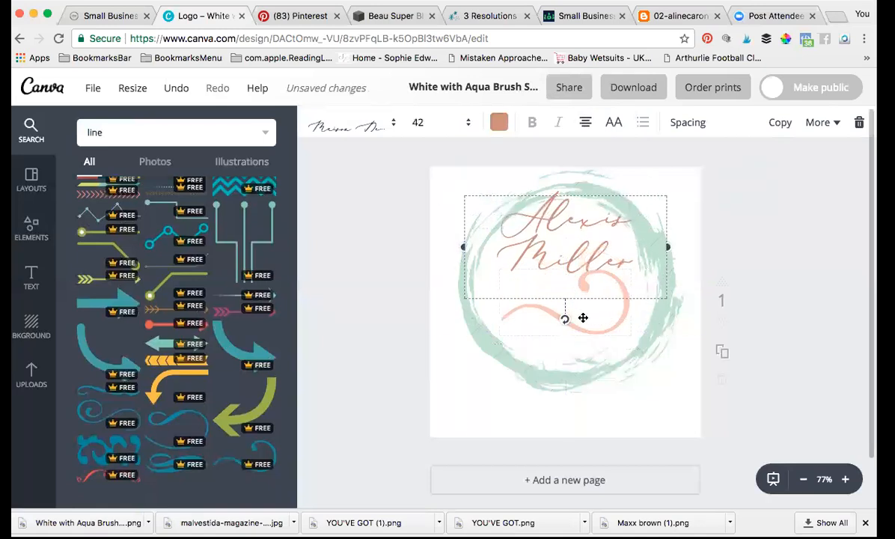
Step: Delete the peach swirl and centre the text inside the mint brush circle
click(583, 319)
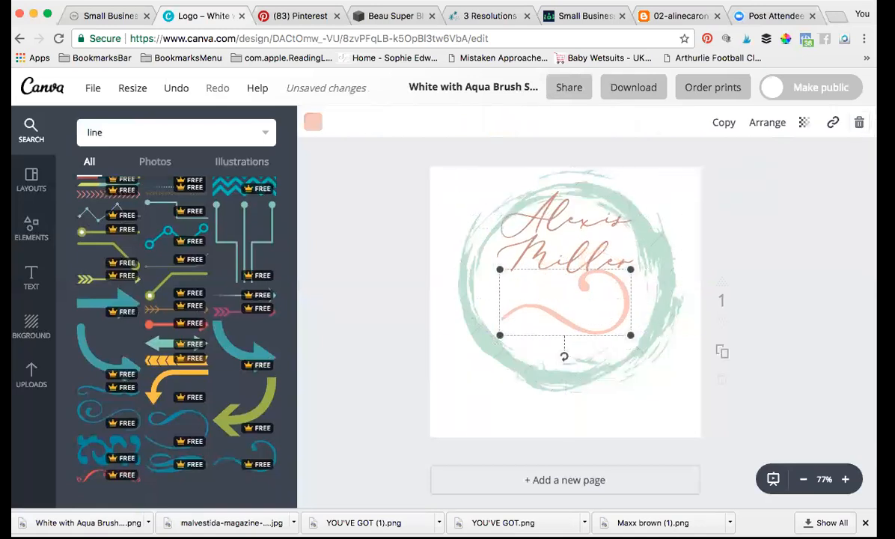
key(Delete)
drag(569, 237, 566, 280)
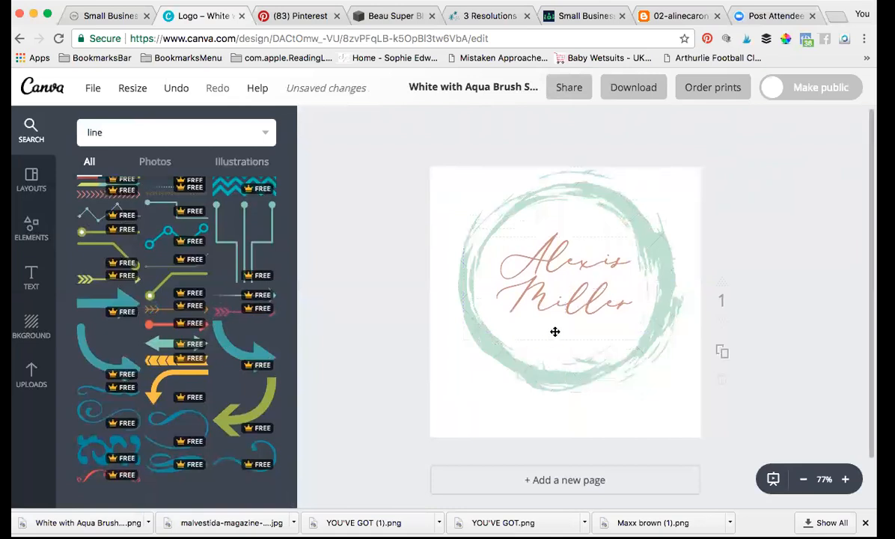
Step: Add the chevron arrow under the name, recolour it light peach, and size it to the text width
drag(236, 300, 493, 339)
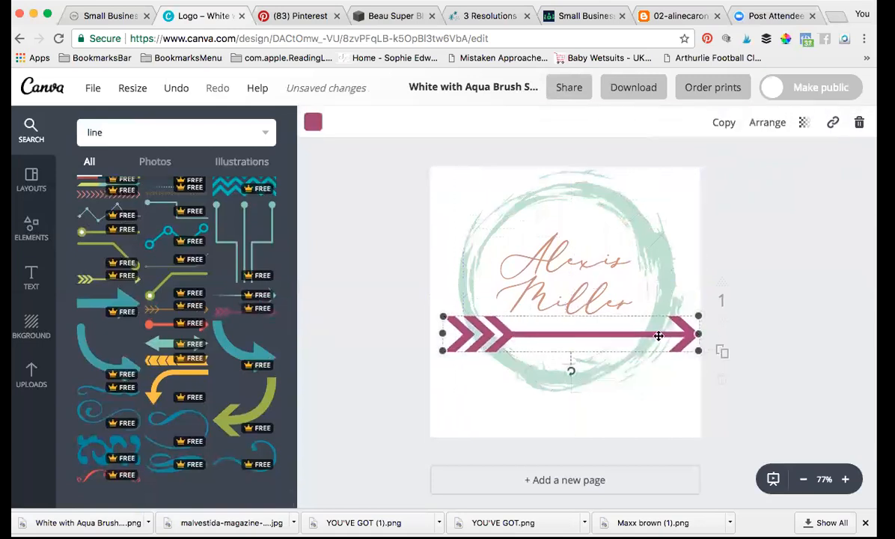
drag(688, 321, 564, 329)
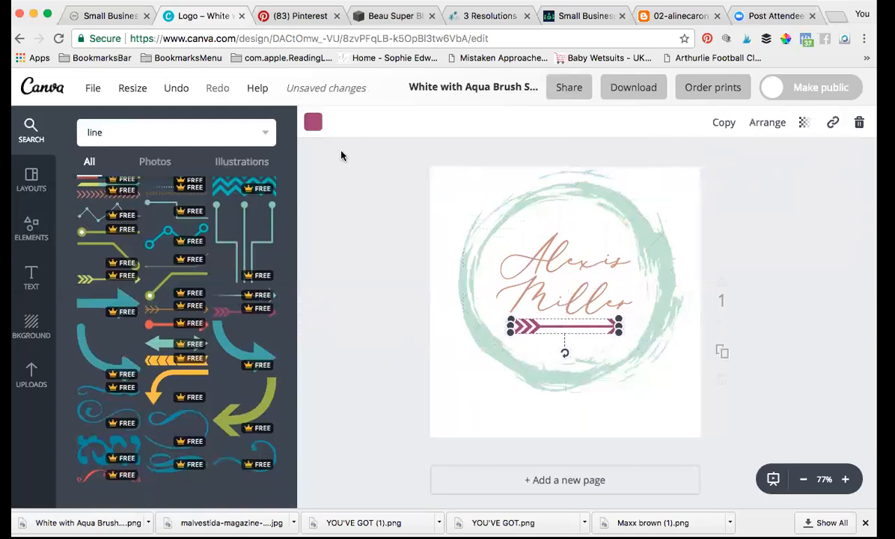
click(313, 122)
click(409, 192)
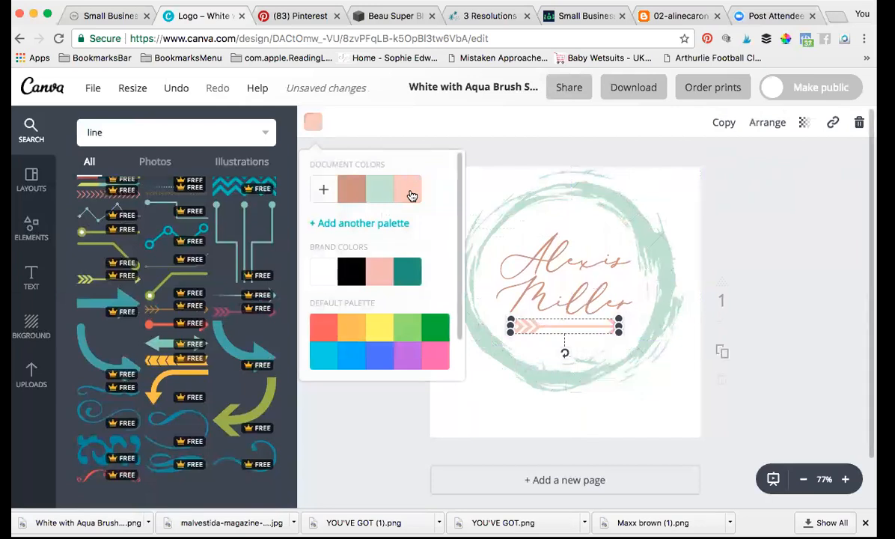
click(374, 391)
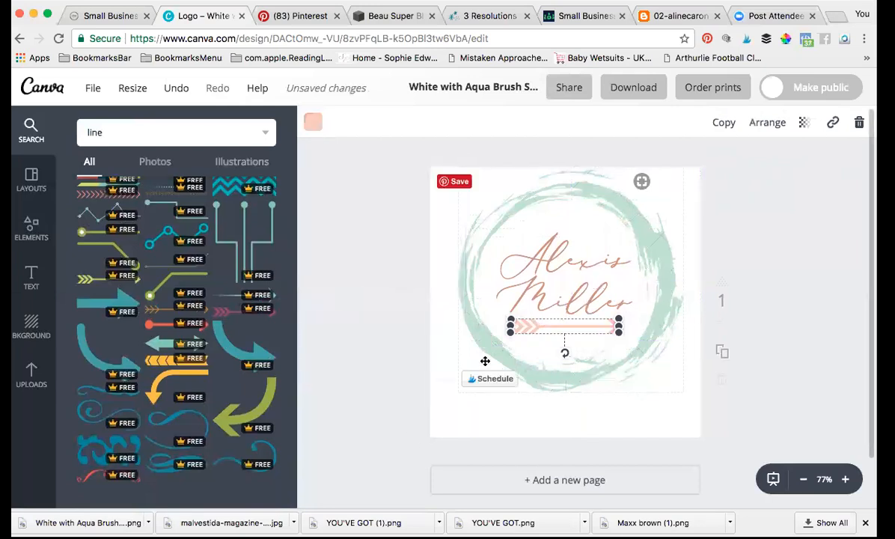
mouse_move(512, 332)
mouse_down()
mouse_move(515, 312)
mouse_move(497, 324)
mouse_up()
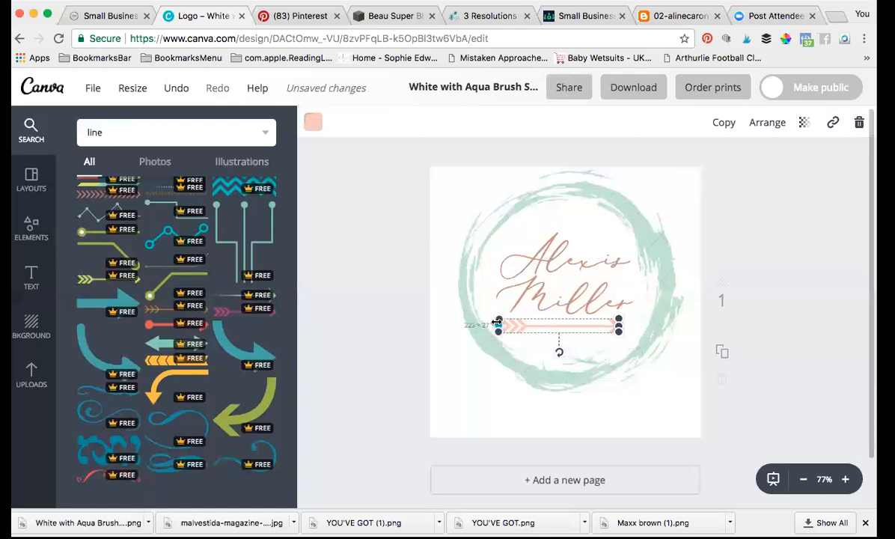
drag(618, 324, 633, 323)
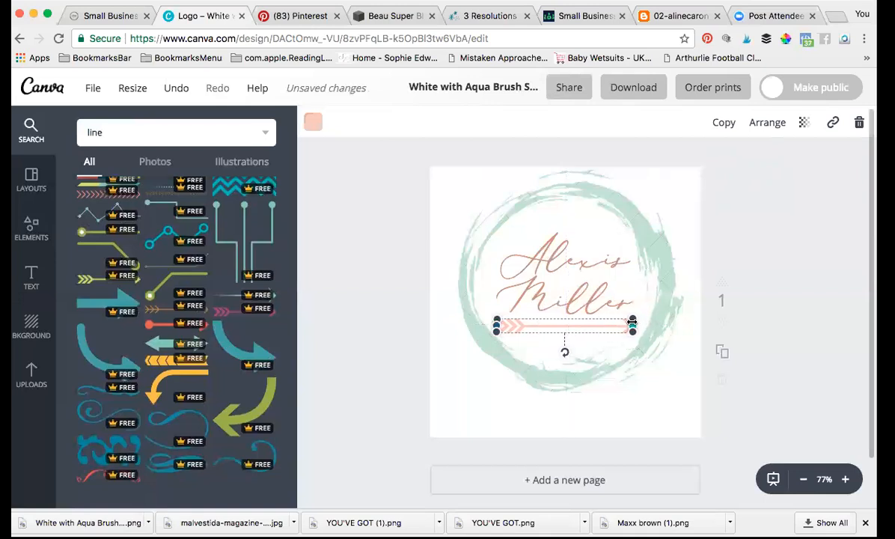
click(466, 409)
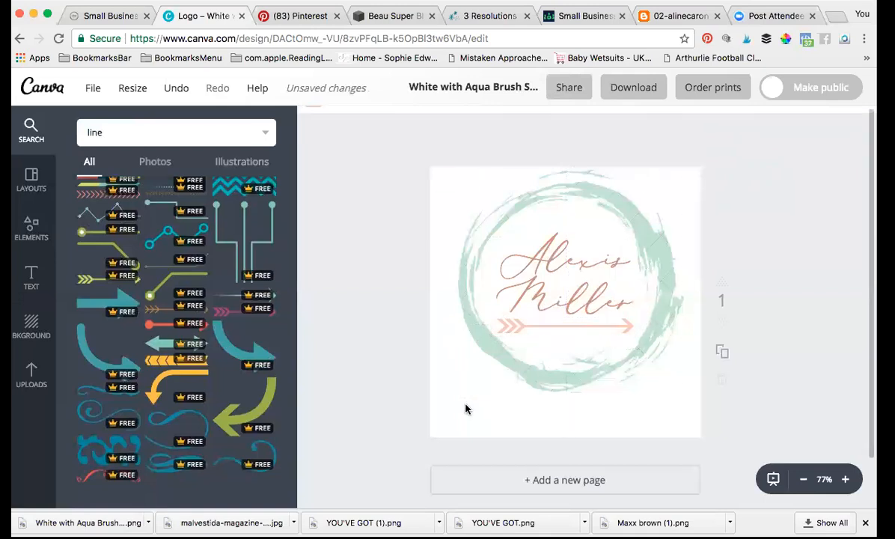
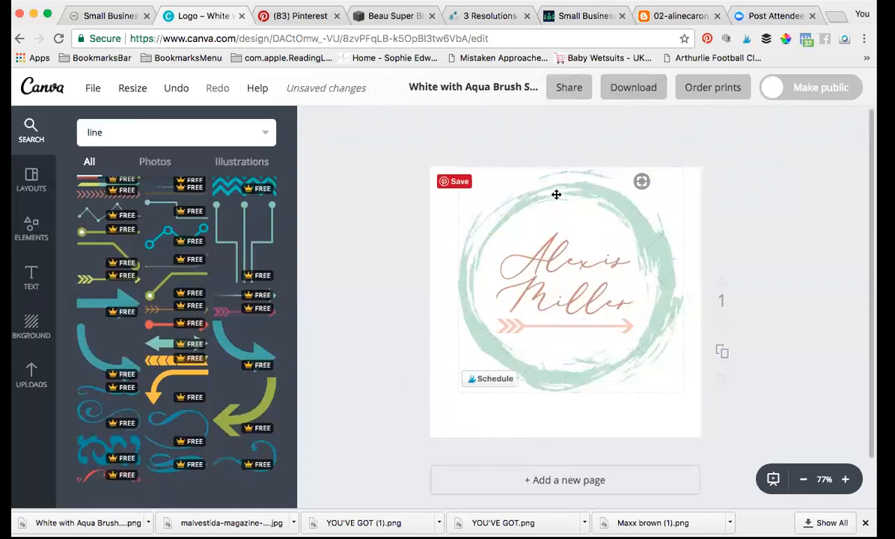
Step: Download the logo as a transparent-background PNG and dismiss the premium elements prompt
click(631, 88)
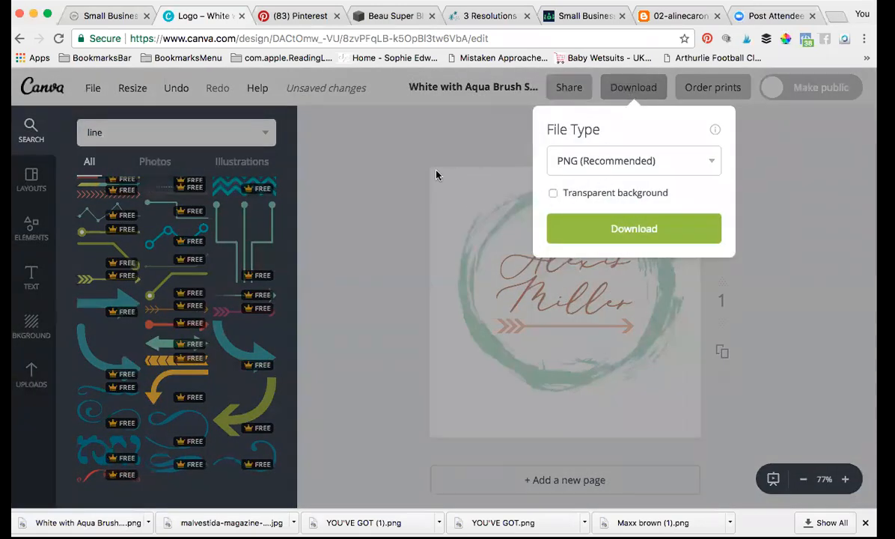
click(553, 194)
click(635, 230)
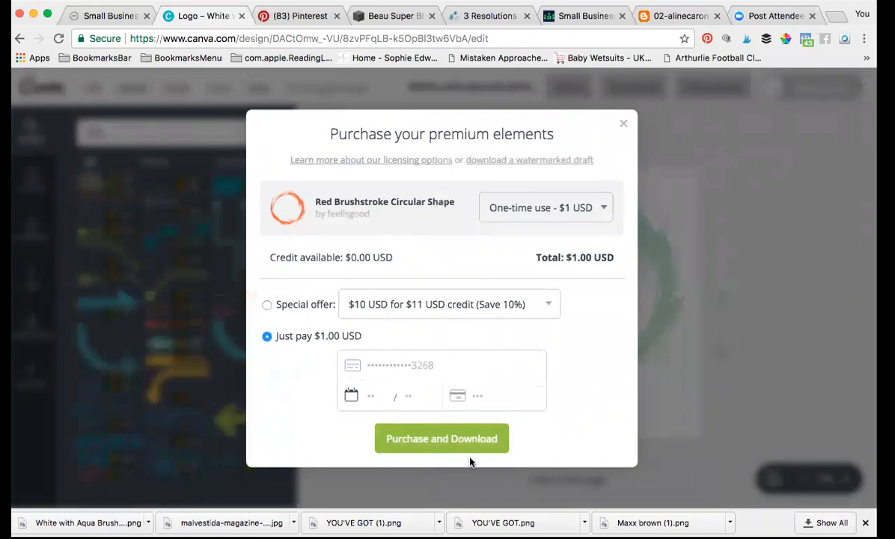
click(625, 126)
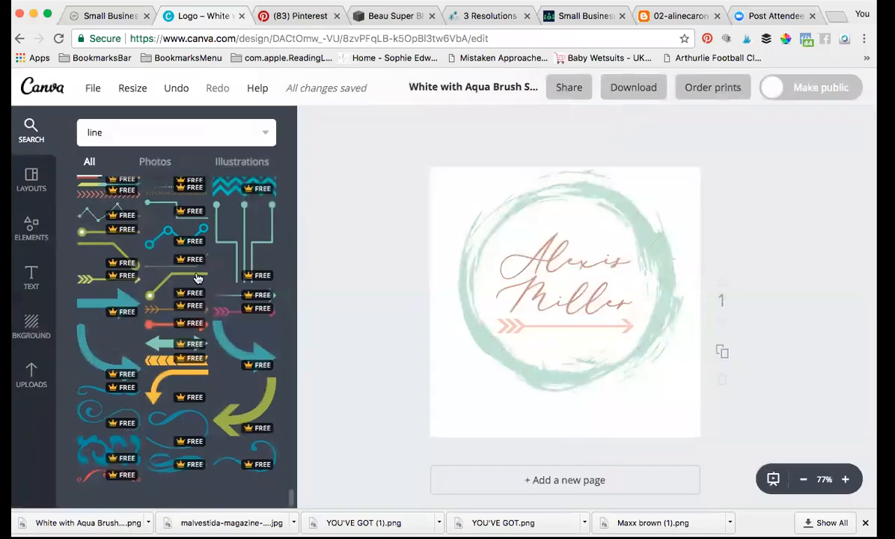
Step: Browse the Free Photos category in Elements and rerun the 'line' search
scroll(197, 278, up, 1)
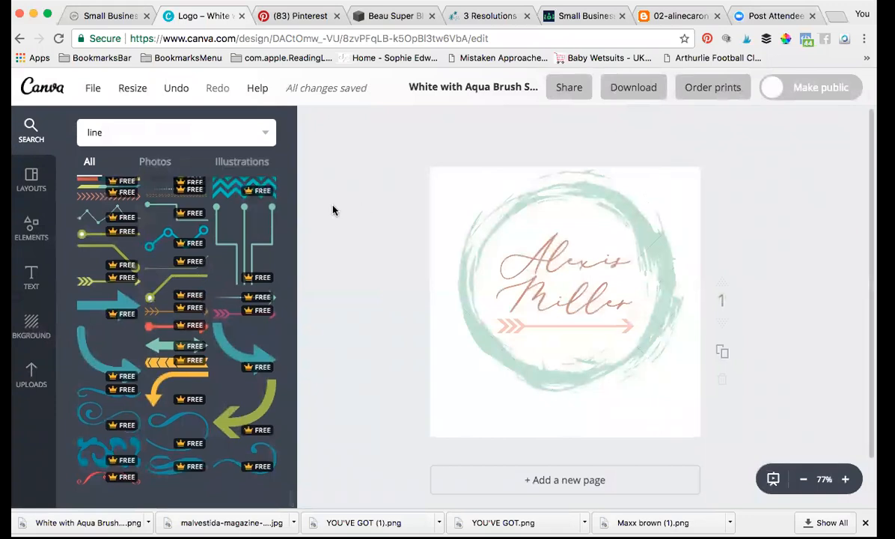
click(28, 234)
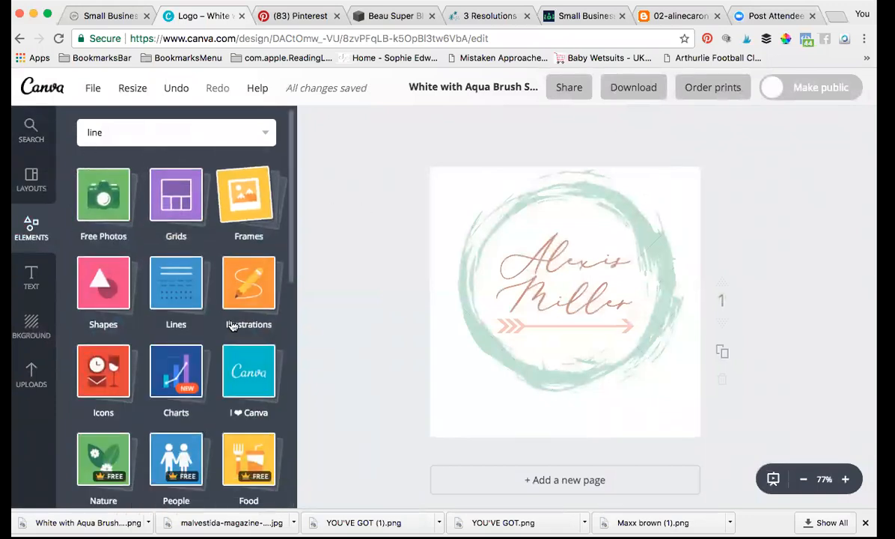
click(100, 198)
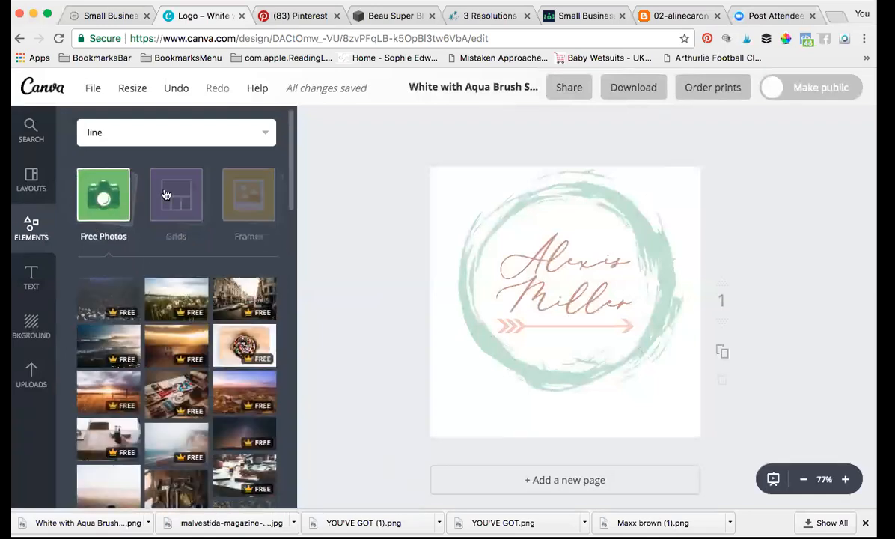
scroll(233, 315, down, 1)
scroll(234, 314, down, 3)
scroll(235, 314, up, 5)
key(Return)
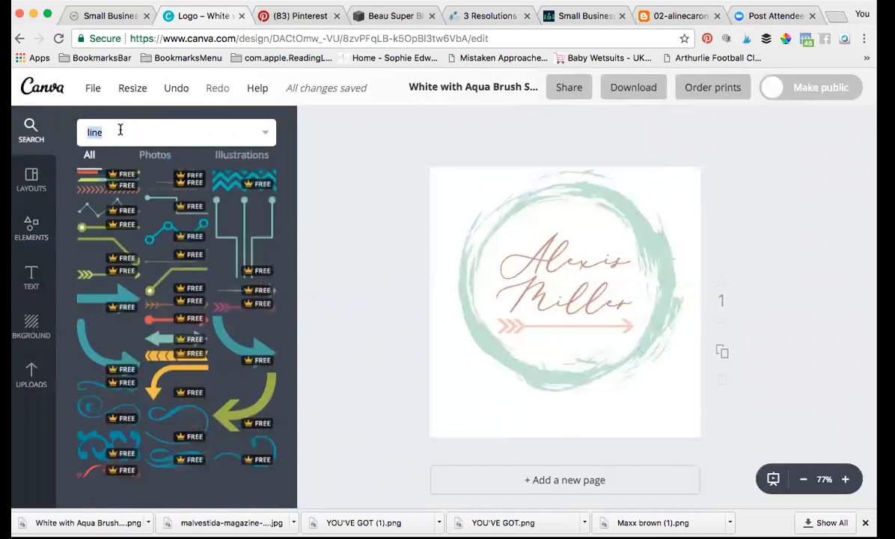
Step: Search the element library for 'breakfast', look through the results, then clear the query
key(BackSpace)
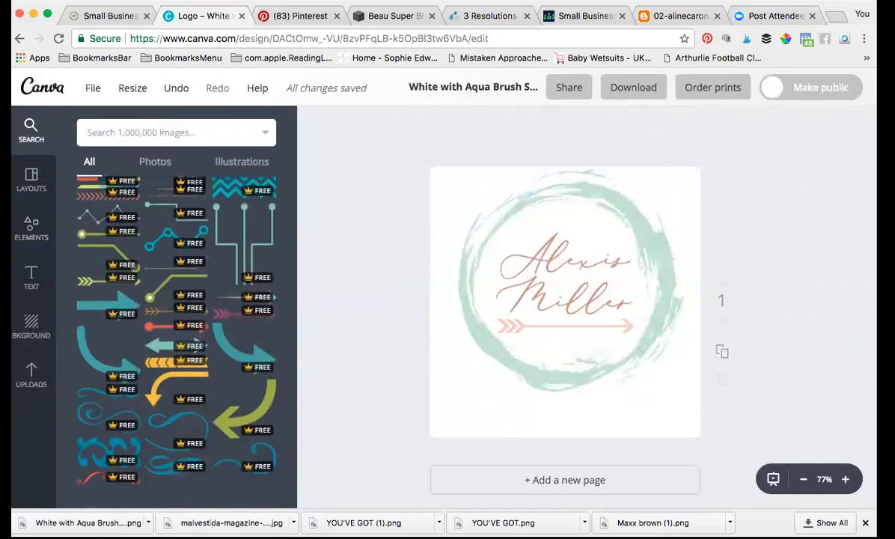
text(breakfast)
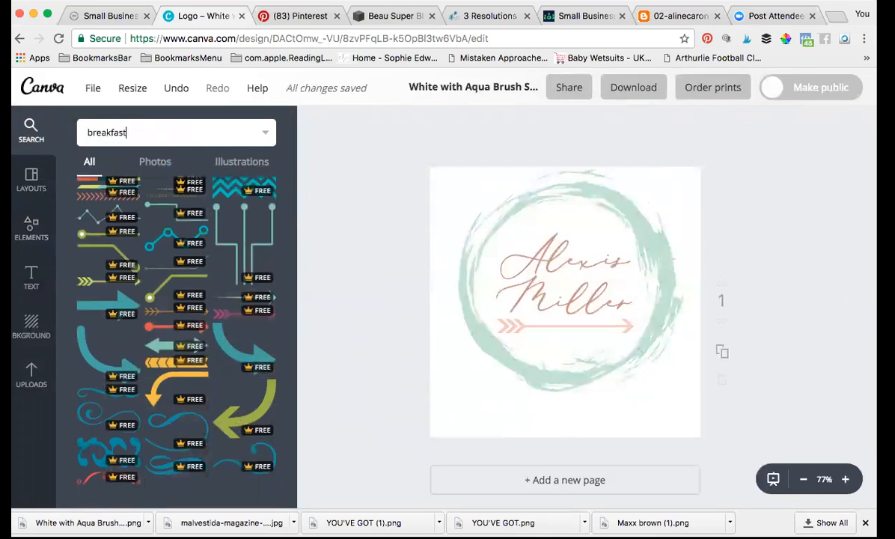
key(Return)
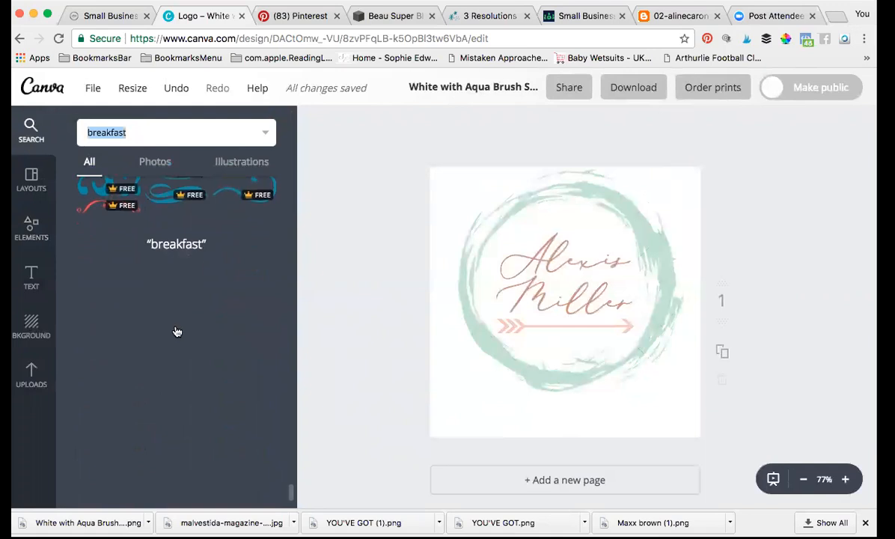
scroll(176, 332, down, 4)
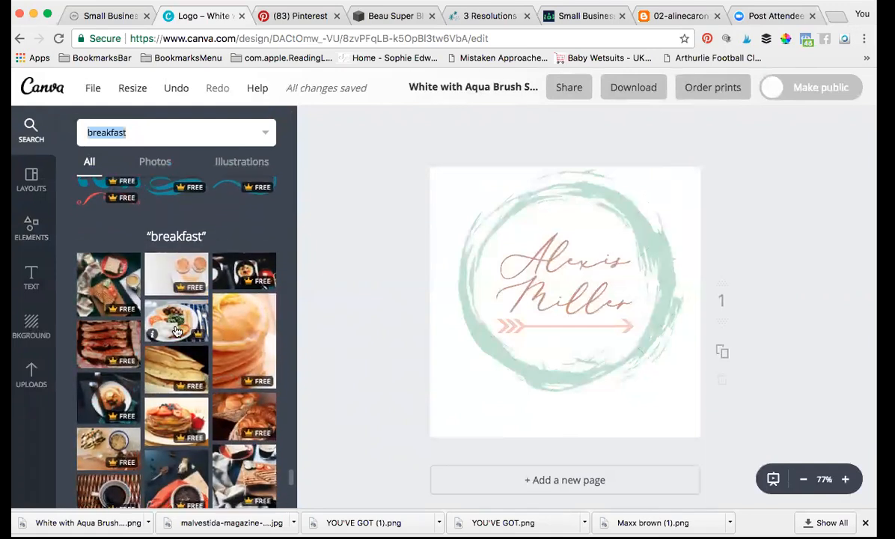
scroll(176, 332, up, 4)
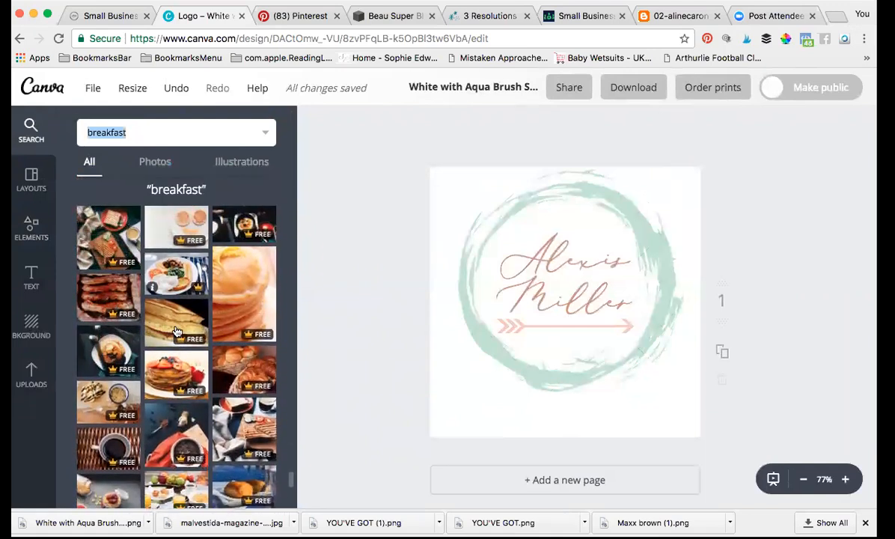
key(BackSpace)
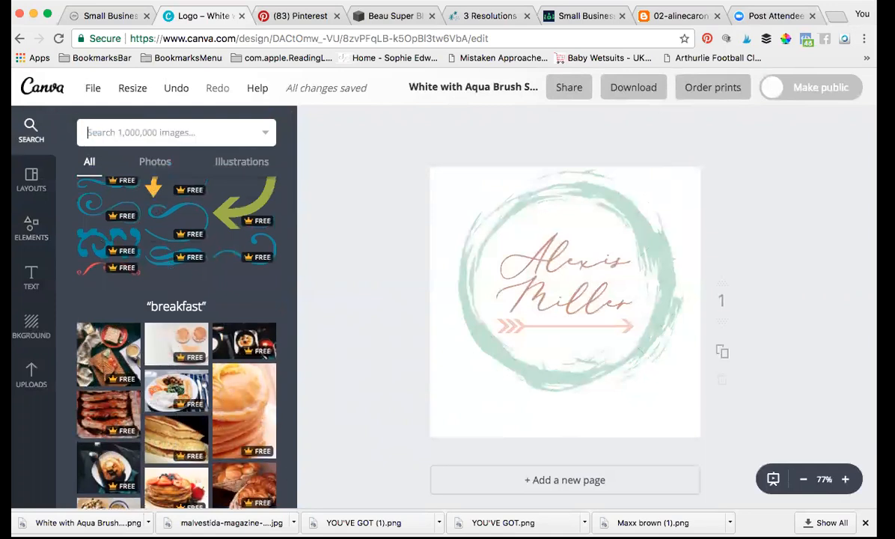
Step: Search the element library for 'shoes' and scroll through the results
text(s)
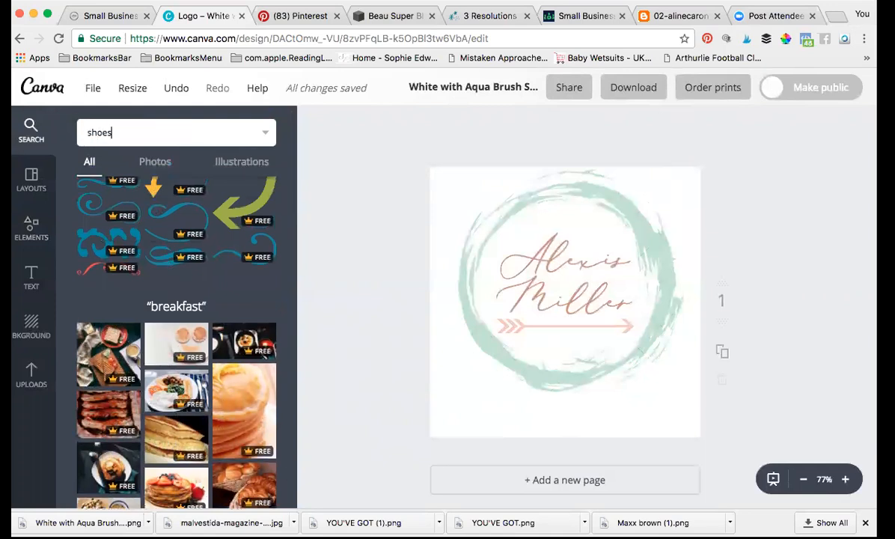
text(hoes)
key(Return)
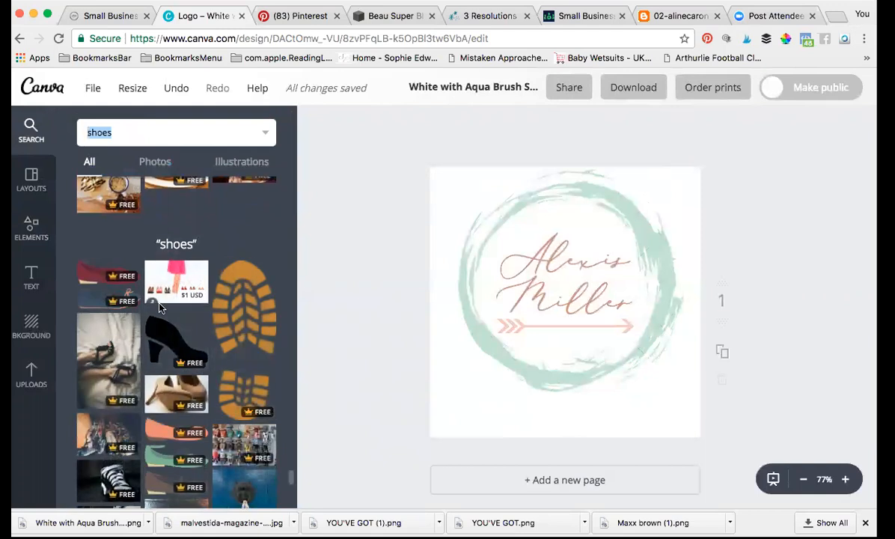
scroll(159, 307, down, 3)
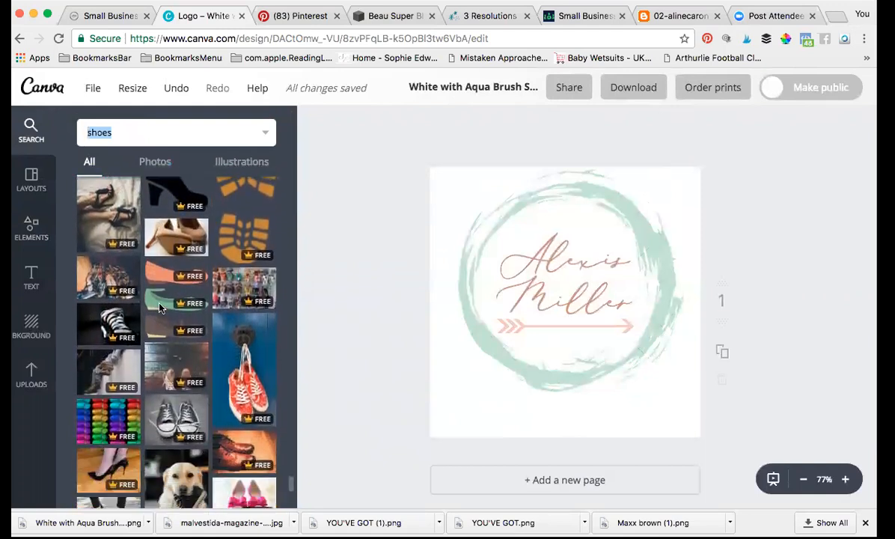
scroll(159, 307, down, 3)
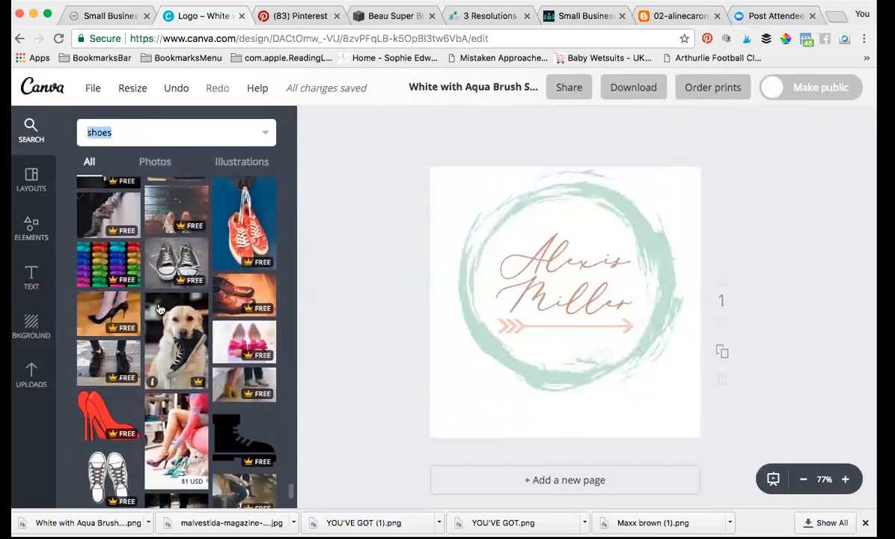
scroll(159, 306, up, 6)
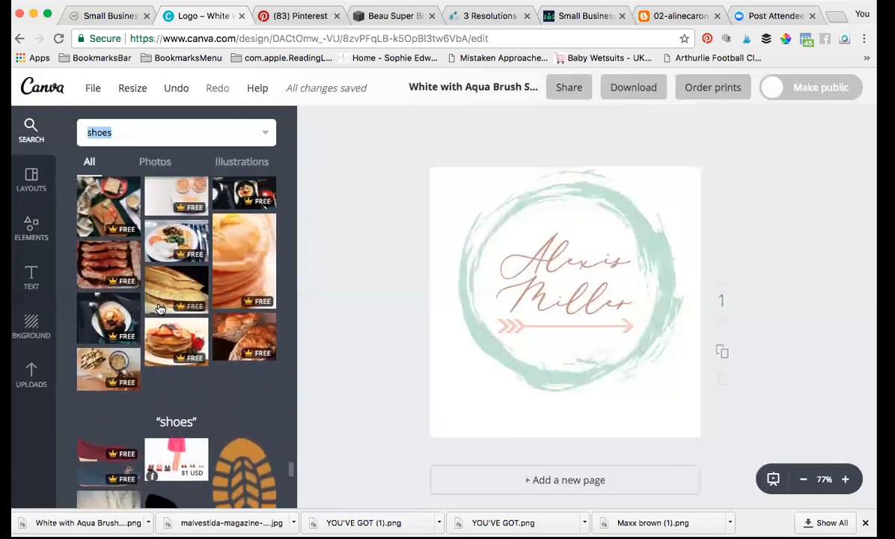
Step: Filter the shoe results to Illustrations, browse them, then return to the Elements categories
click(241, 163)
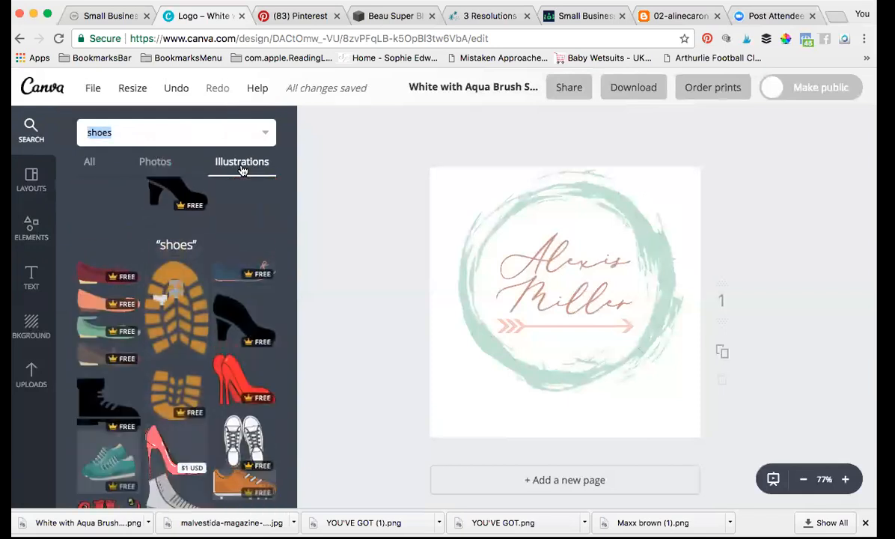
scroll(239, 381, down, 10)
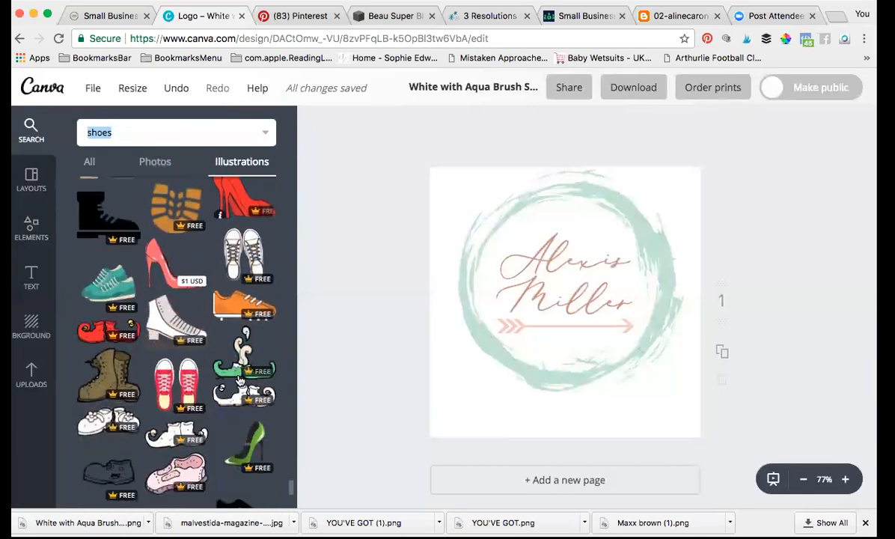
scroll(235, 374, down, 2)
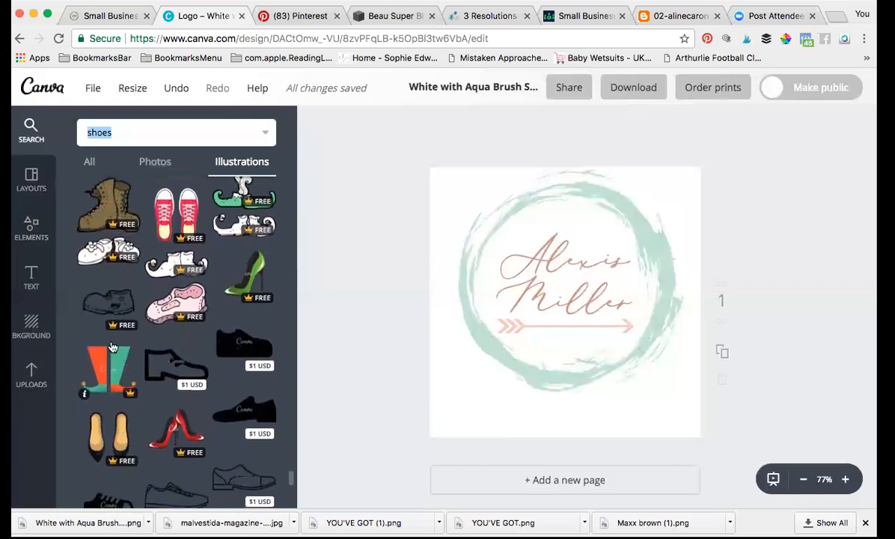
scroll(158, 361, up, 3)
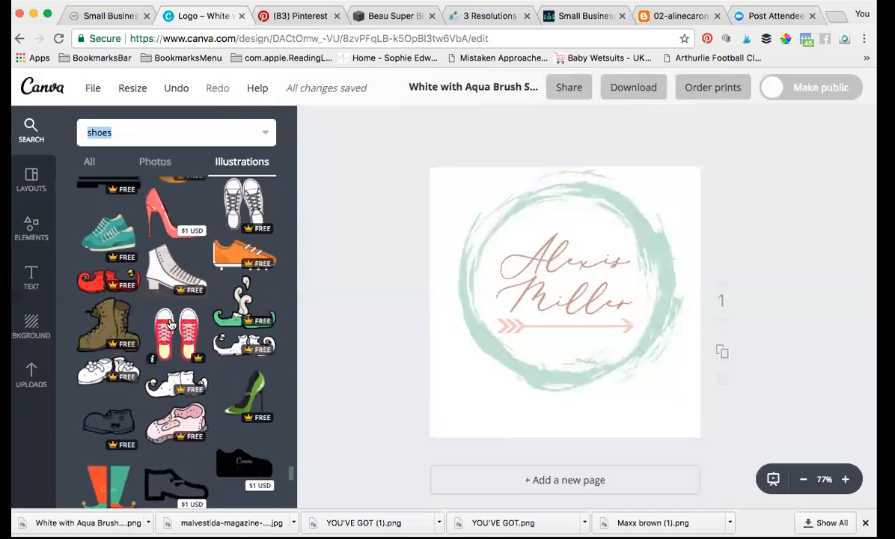
scroll(159, 295, up, 2)
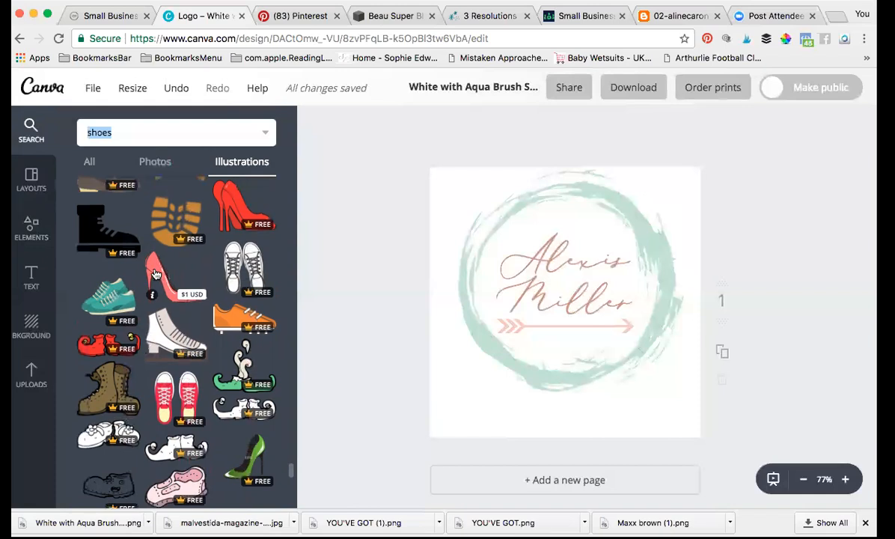
click(30, 226)
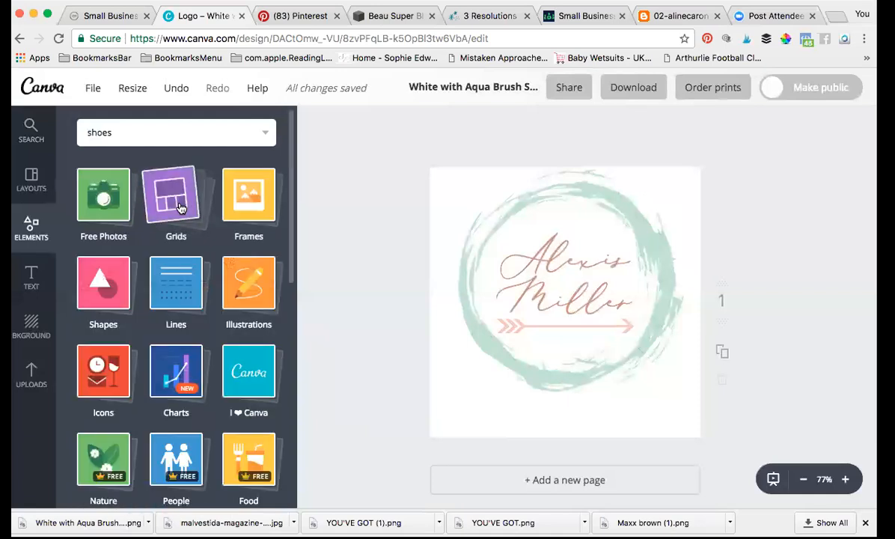
Step: Delete the name text, pink arrow and brush circle, then drop a single-photo grid onto the page
click(178, 203)
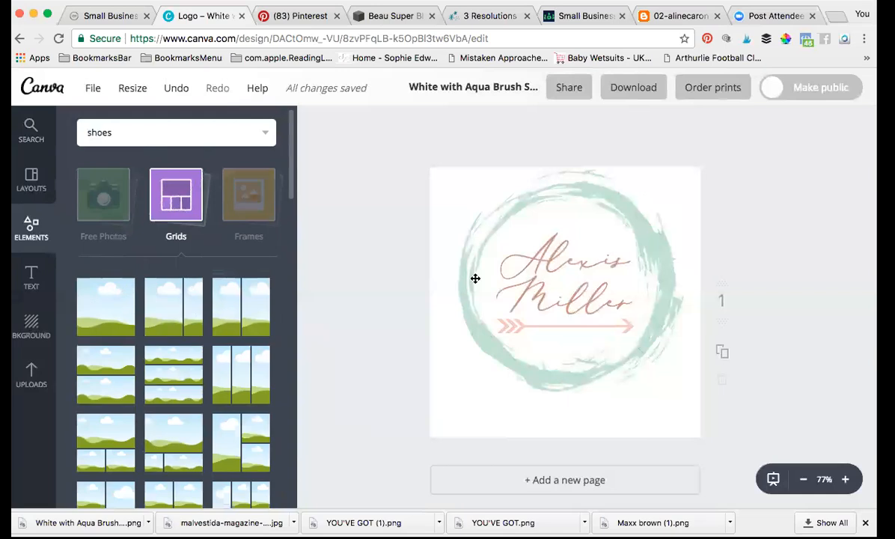
click(572, 285)
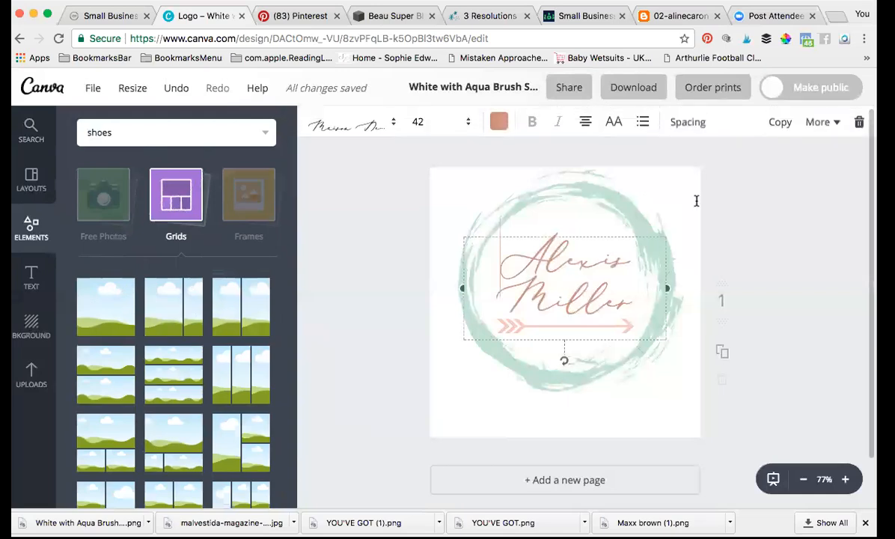
click(859, 122)
click(552, 328)
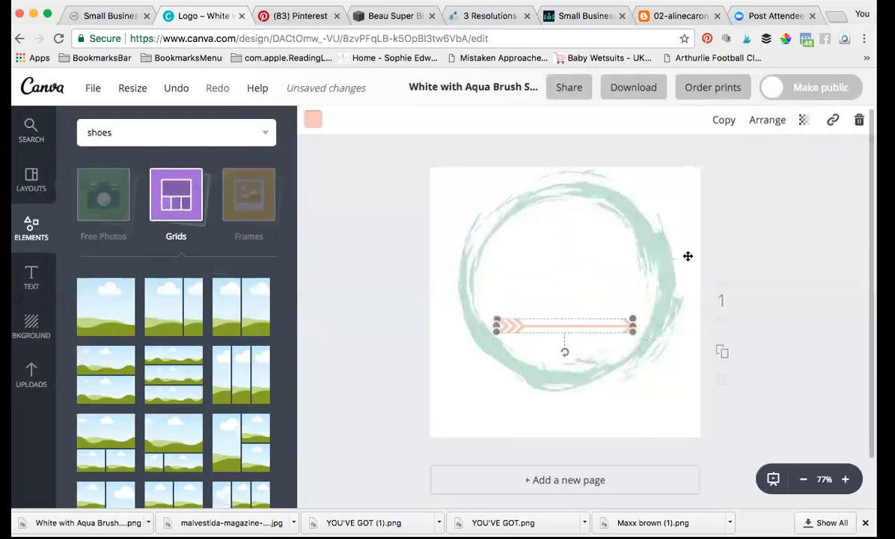
key(Delete)
click(584, 234)
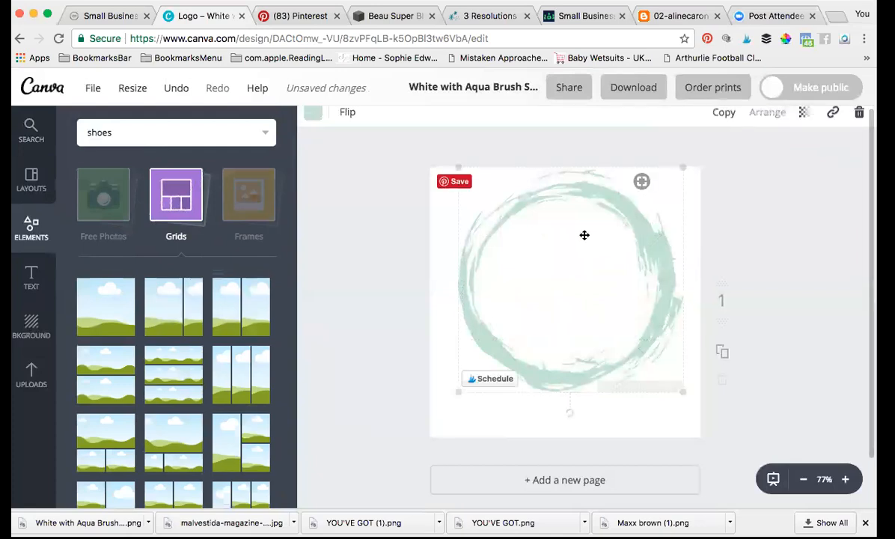
click(859, 122)
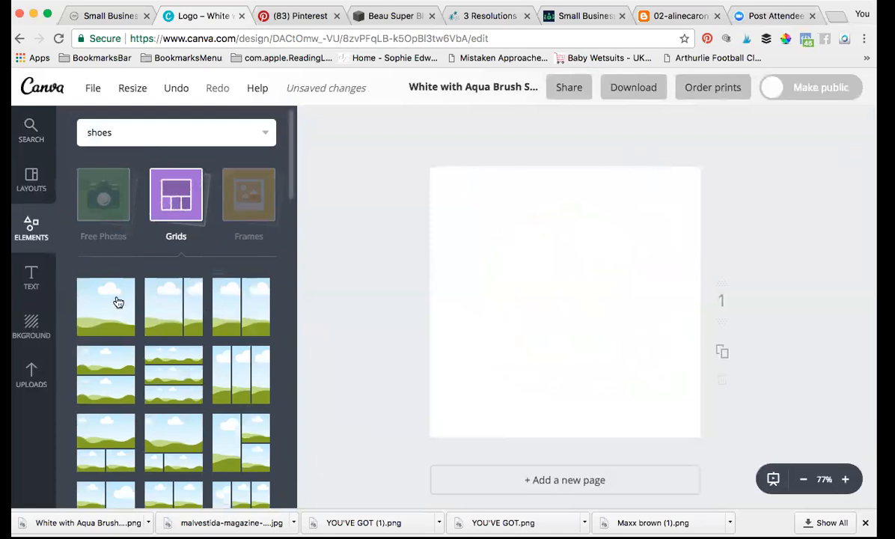
drag(118, 301, 518, 295)
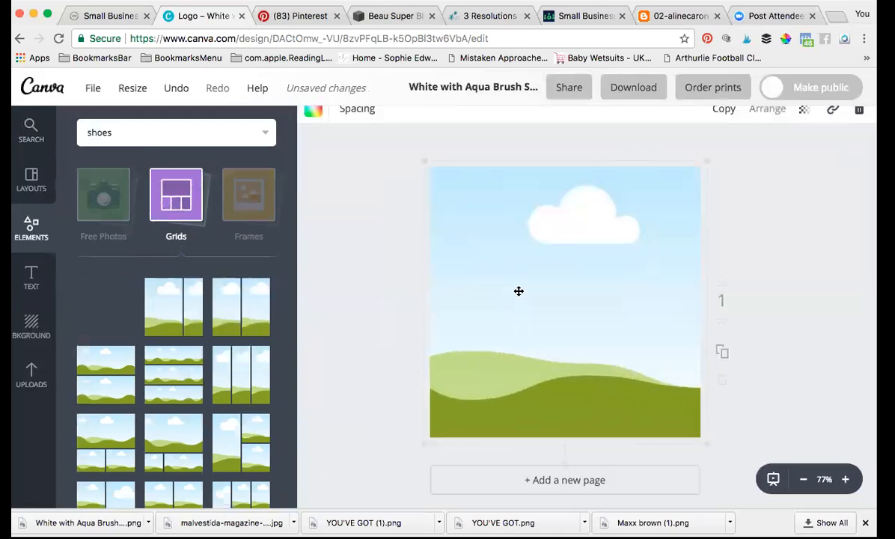
Step: Drag the uploaded Instagram hand-and-phone illustration into the grid
click(29, 371)
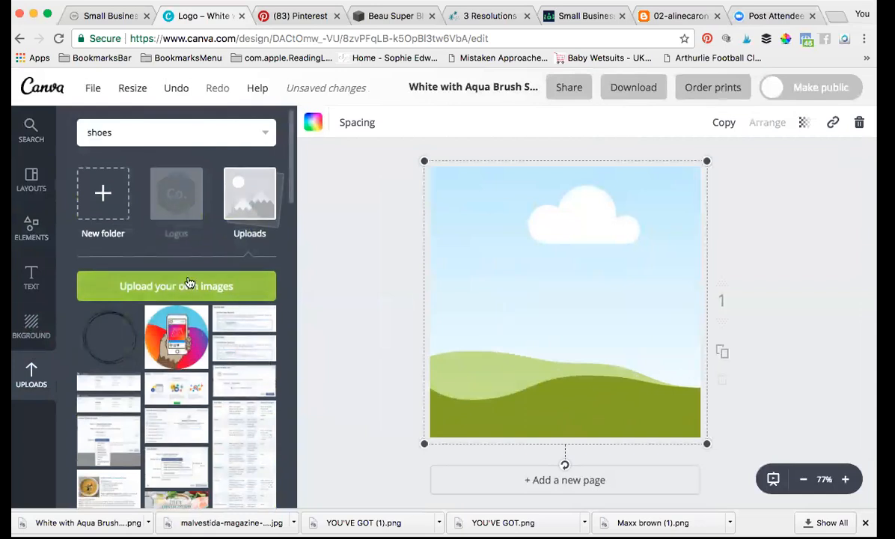
drag(176, 339, 464, 294)
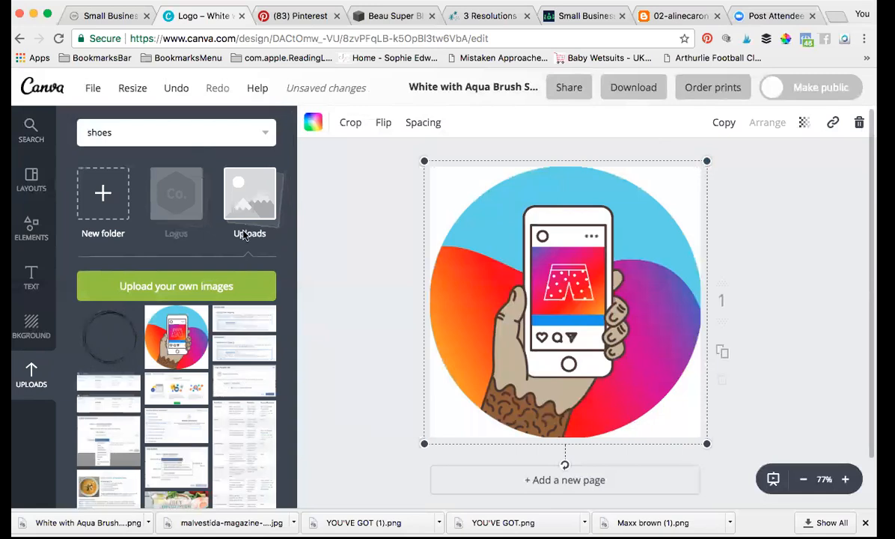
click(30, 227)
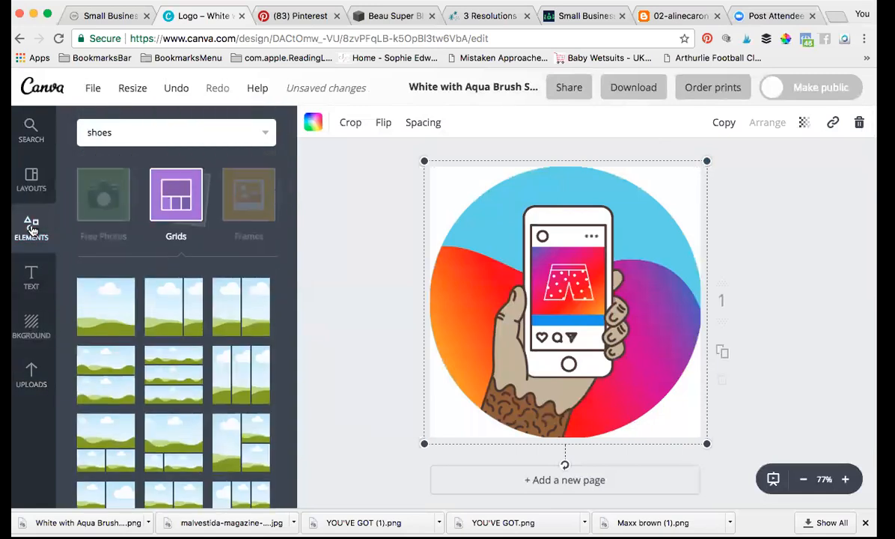
Step: Delete the phone illustration, try the pink triangle frame from Frames, then remove it
click(248, 205)
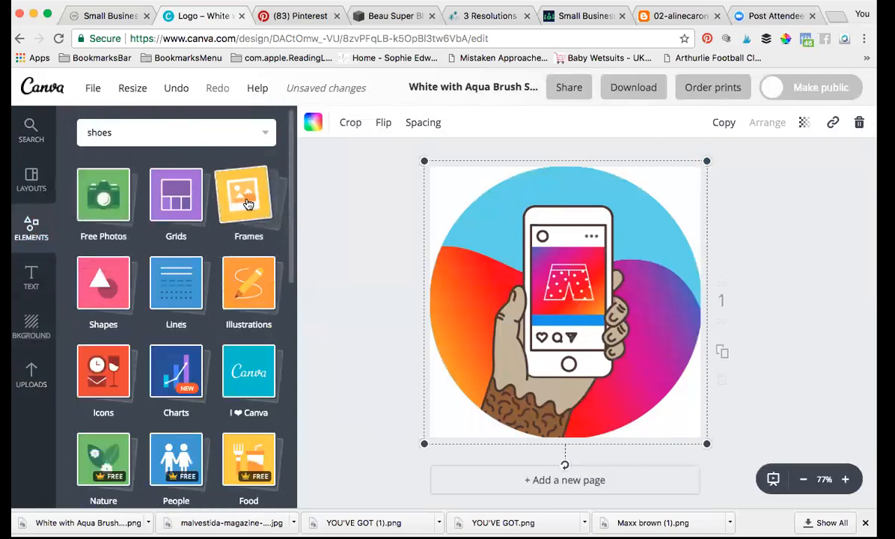
click(248, 201)
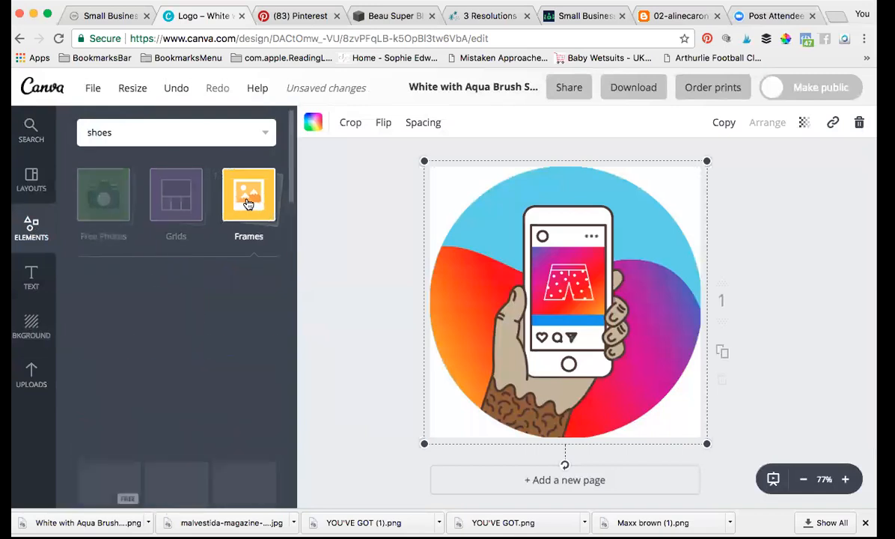
scroll(214, 400, down, 3)
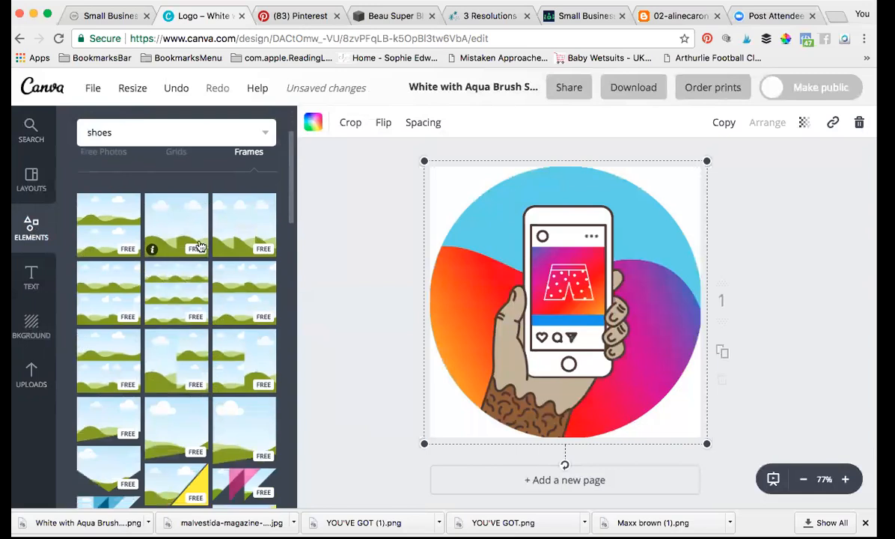
scroll(162, 372, down, 5)
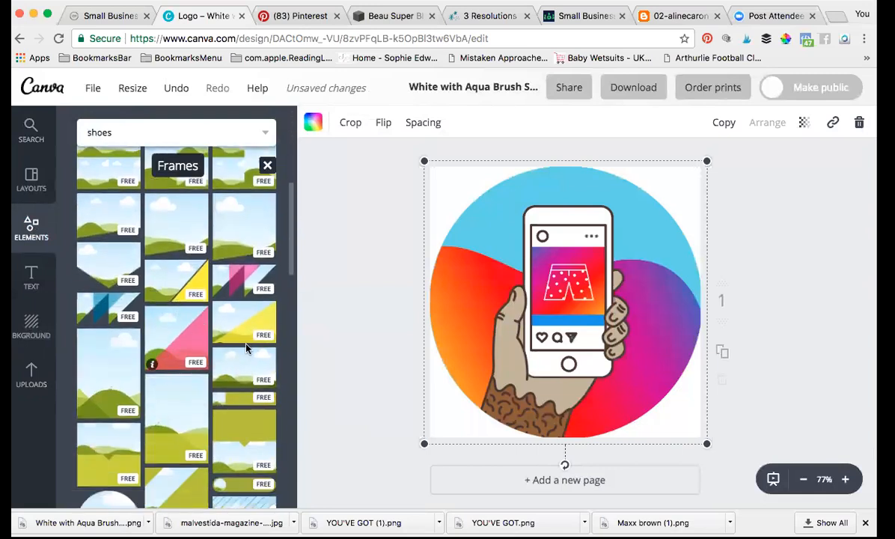
click(859, 122)
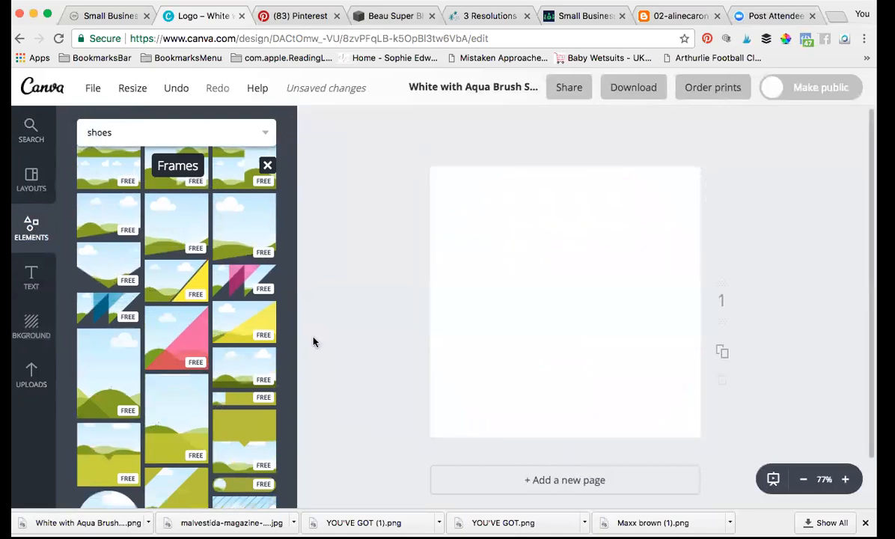
drag(178, 328, 541, 238)
click(860, 122)
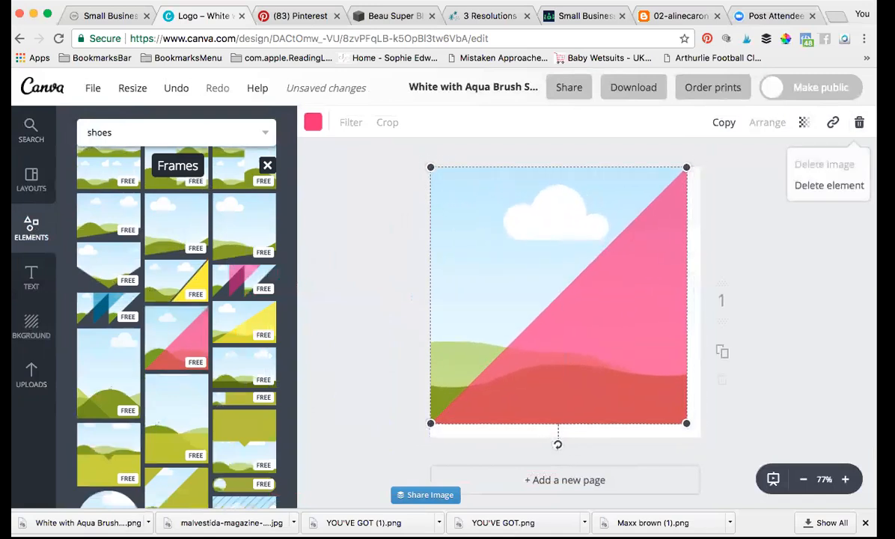
click(829, 184)
Step: Re-add the pink triangle frame, stretch it to the page corners, and fill it with the Instagram illustration
drag(155, 336, 492, 260)
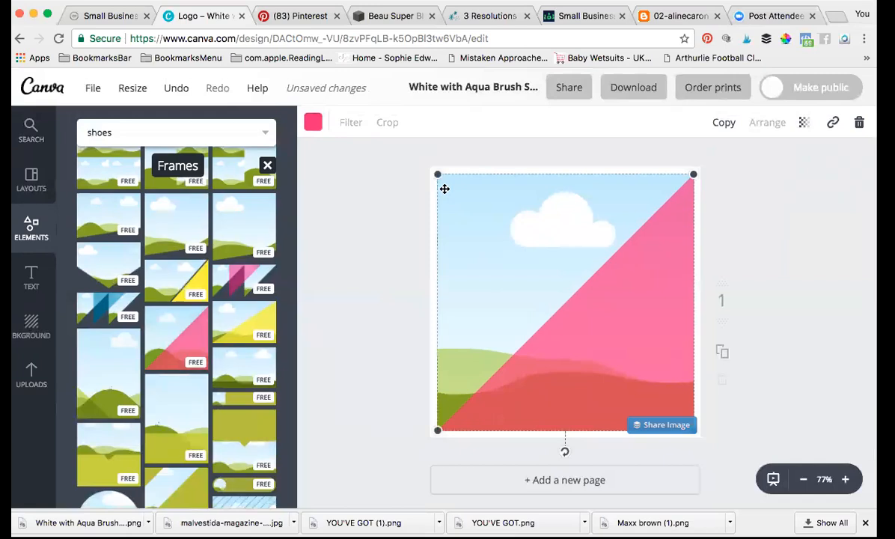
drag(439, 175, 428, 165)
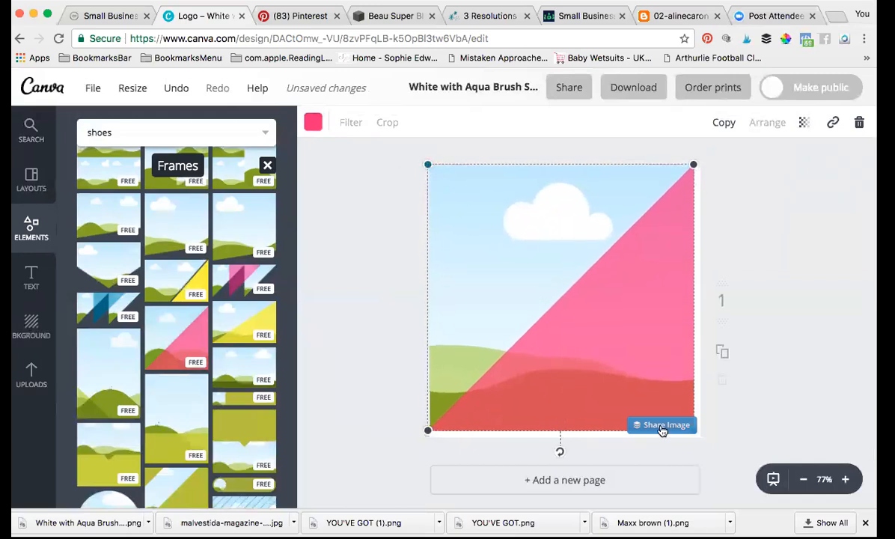
drag(693, 164, 702, 155)
drag(429, 439, 427, 449)
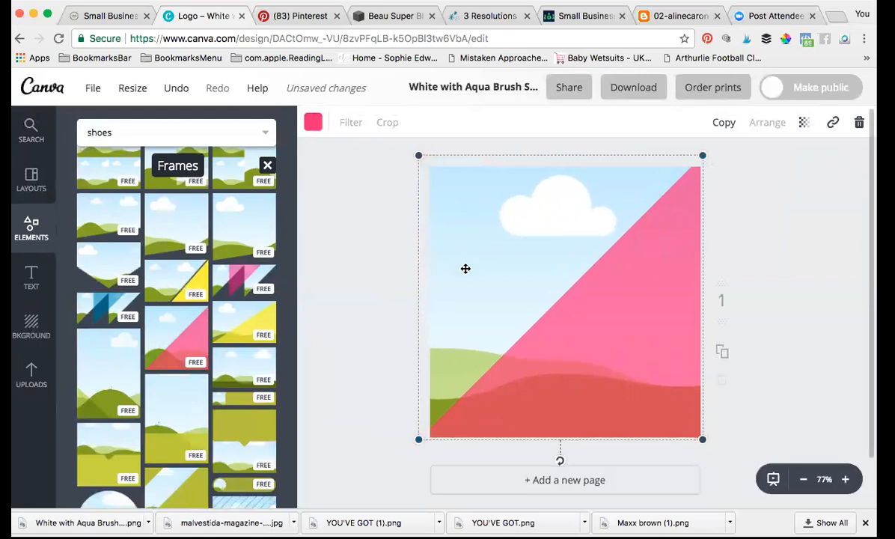
click(31, 368)
drag(153, 340, 473, 256)
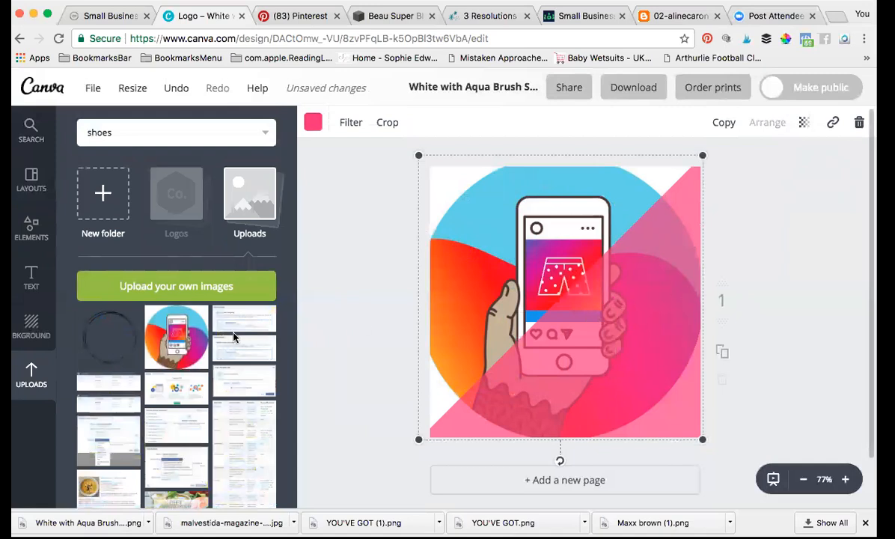
Step: Add a subheading text box on the image reading 'Instagram'
click(31, 277)
drag(150, 256, 623, 310)
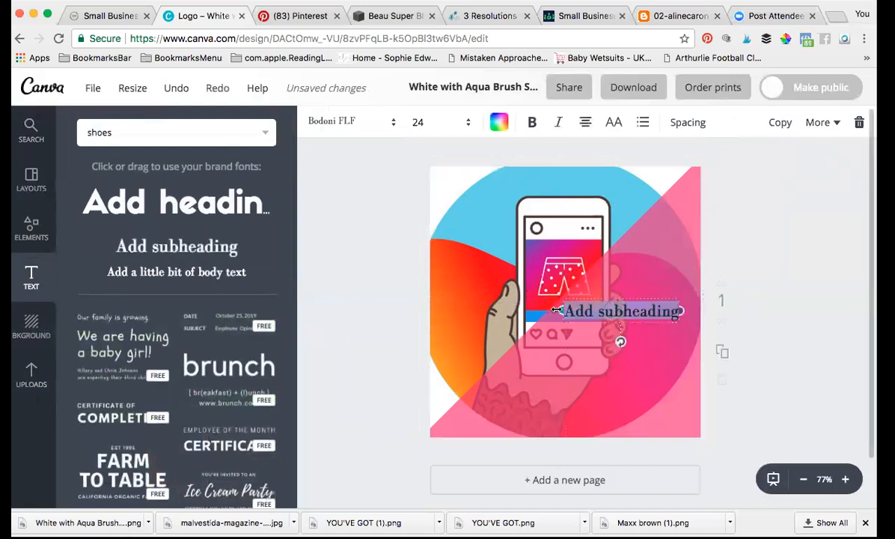
key(BackSpace)
text(Insta)
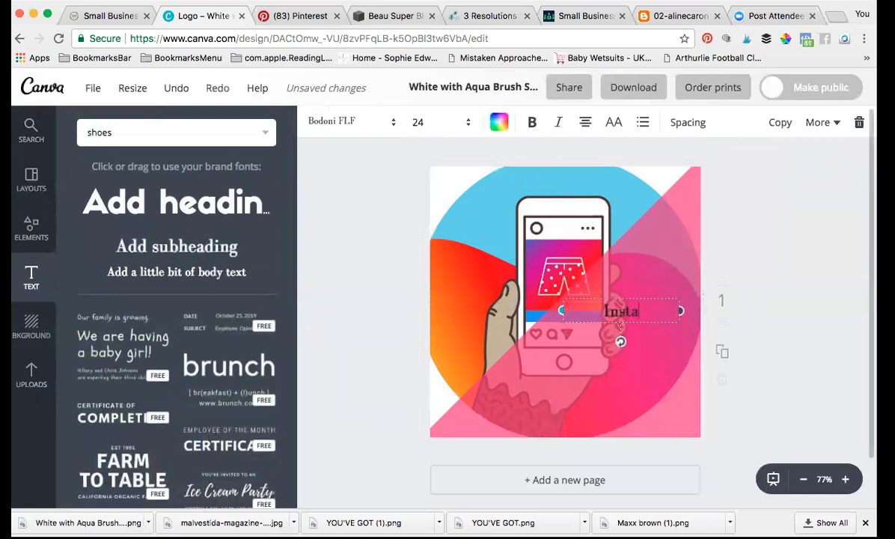
text(gram)
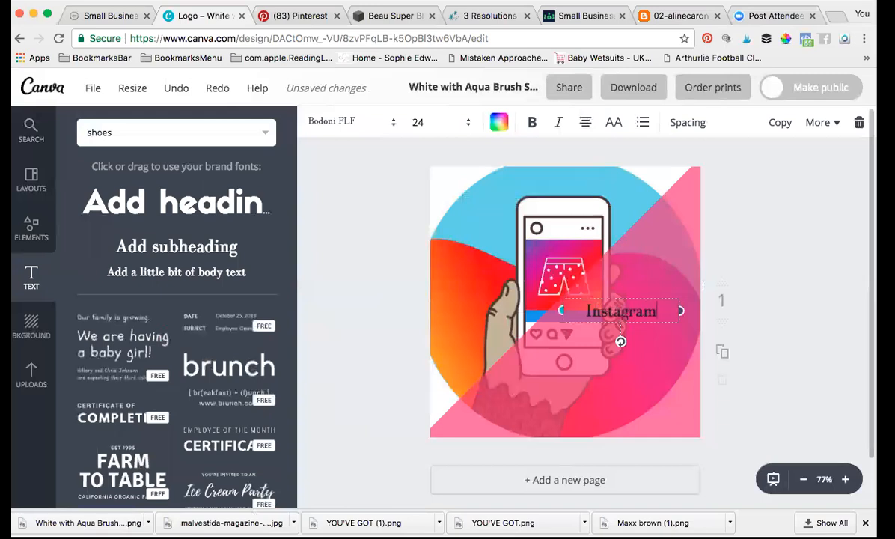
Step: Style the Instagram text white and bold in the Sifonn font at size 48
drag(652, 314, 664, 312)
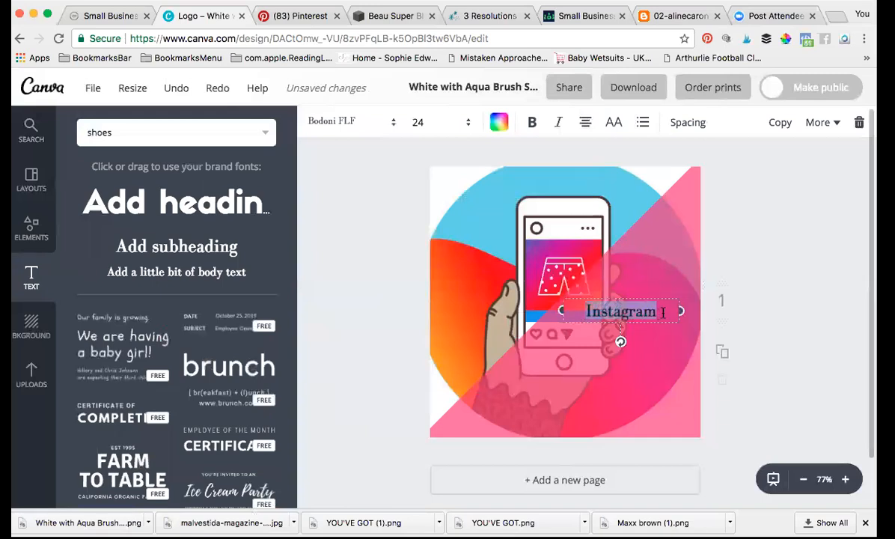
click(501, 129)
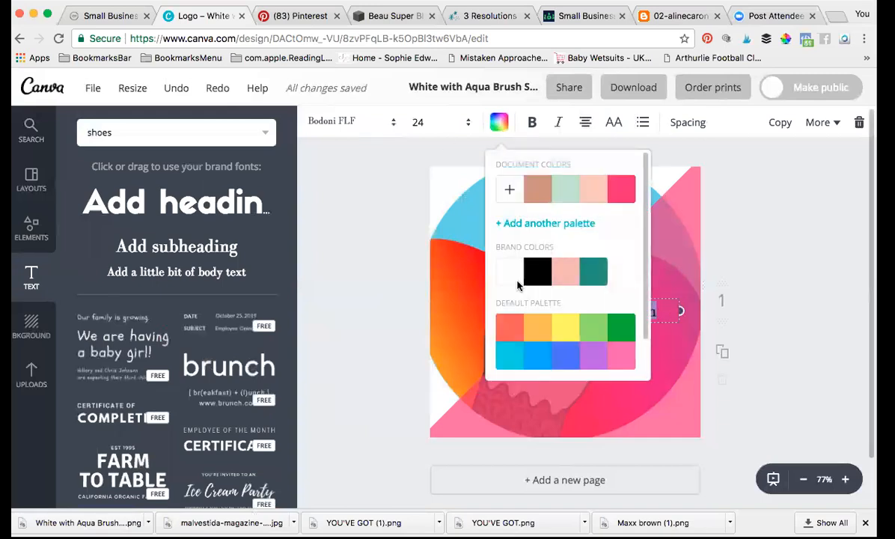
click(514, 280)
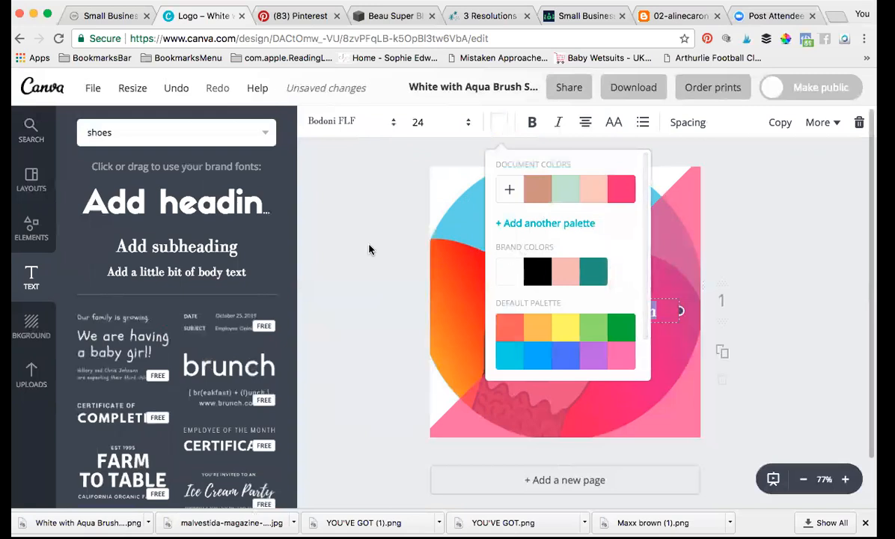
click(500, 124)
click(531, 122)
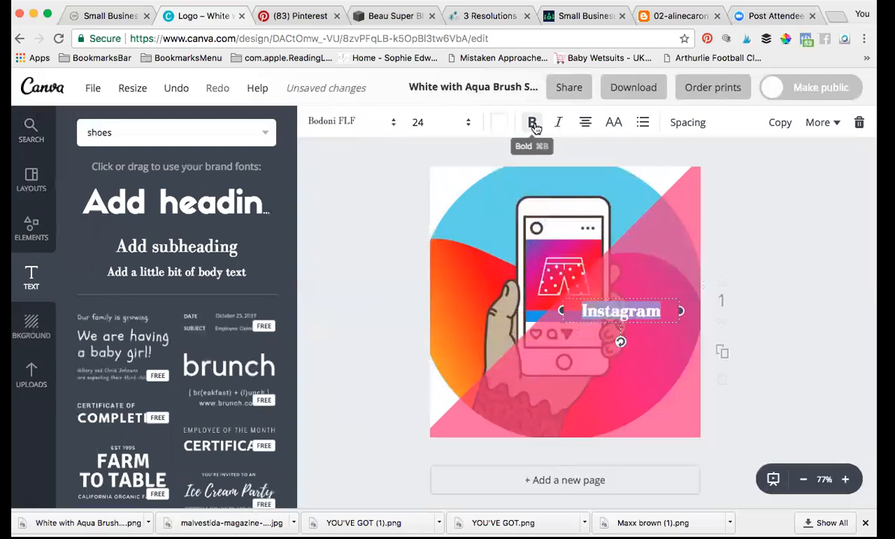
click(363, 128)
click(329, 229)
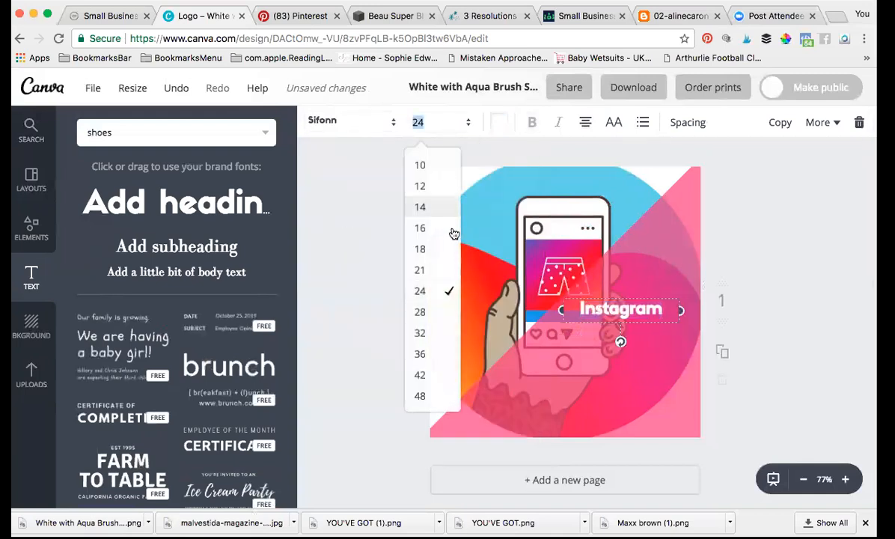
click(439, 396)
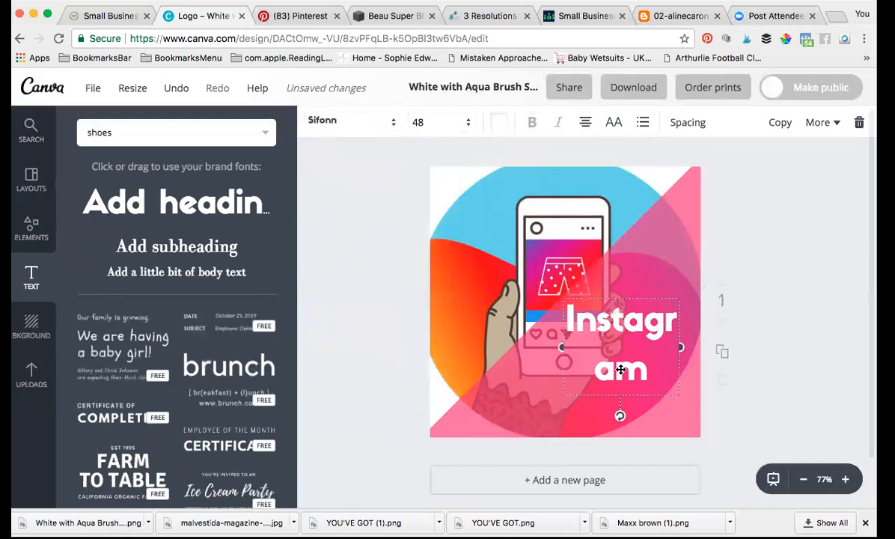
Step: Widen the Instagram text box to one line and shift it toward the right edge
drag(560, 348, 493, 354)
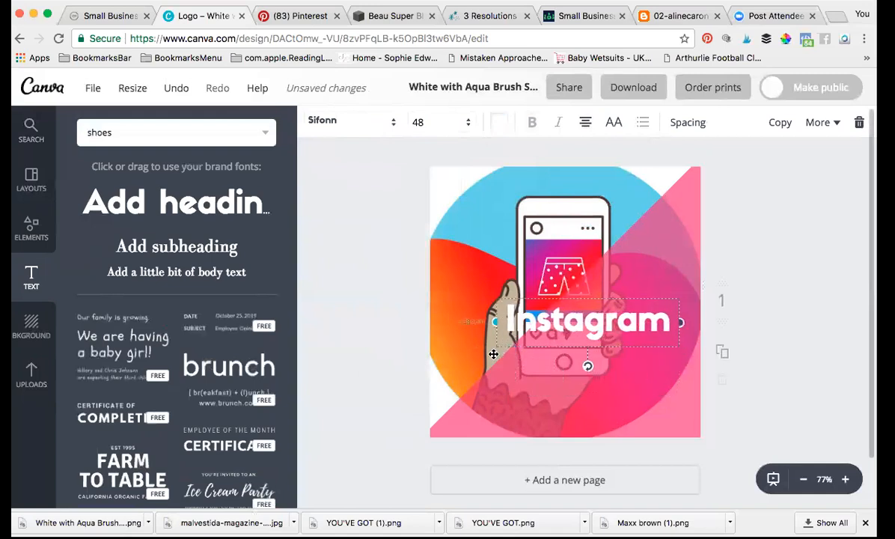
drag(592, 297, 615, 288)
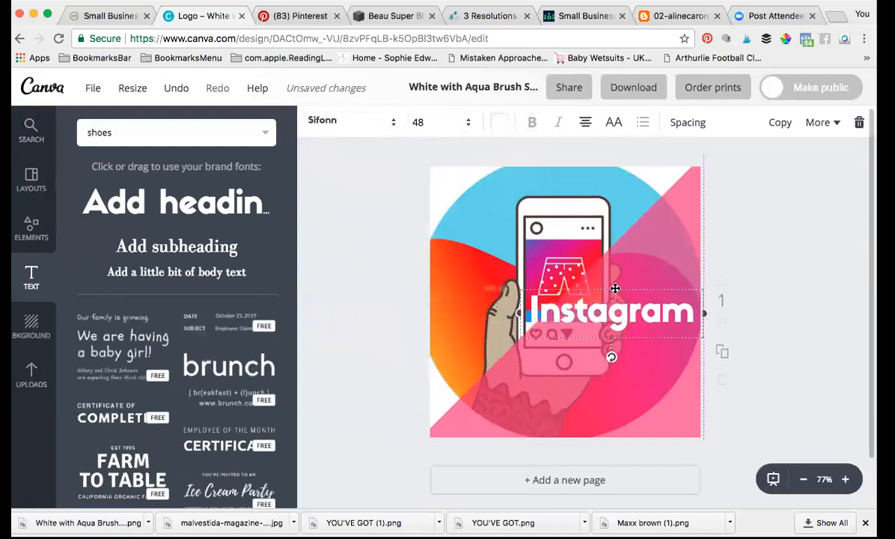
click(31, 226)
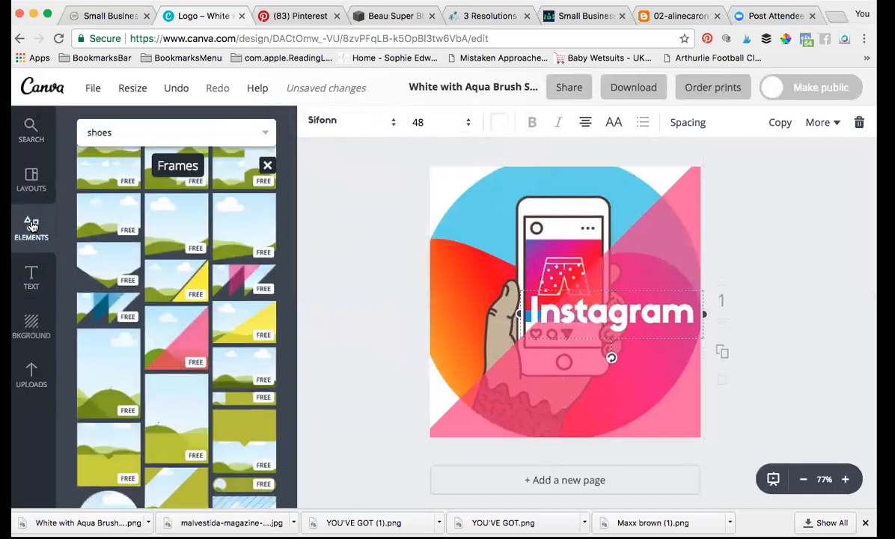
Step: Delete the 'Instagram' text from the page
click(267, 166)
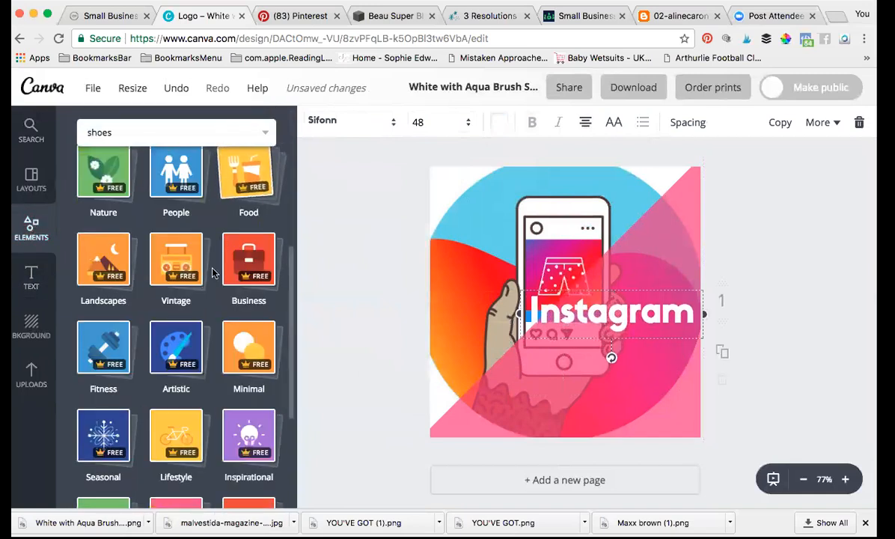
scroll(211, 284, up, 1)
scroll(211, 292, up, 4)
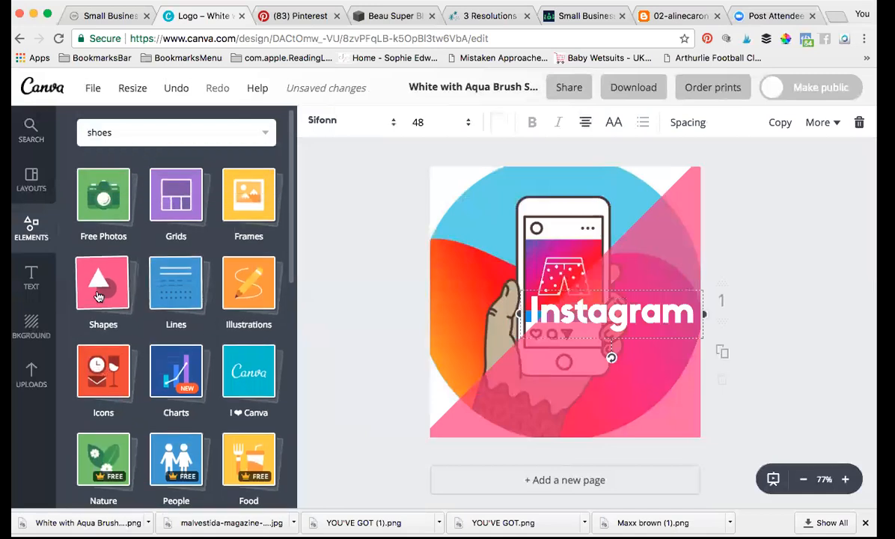
click(581, 323)
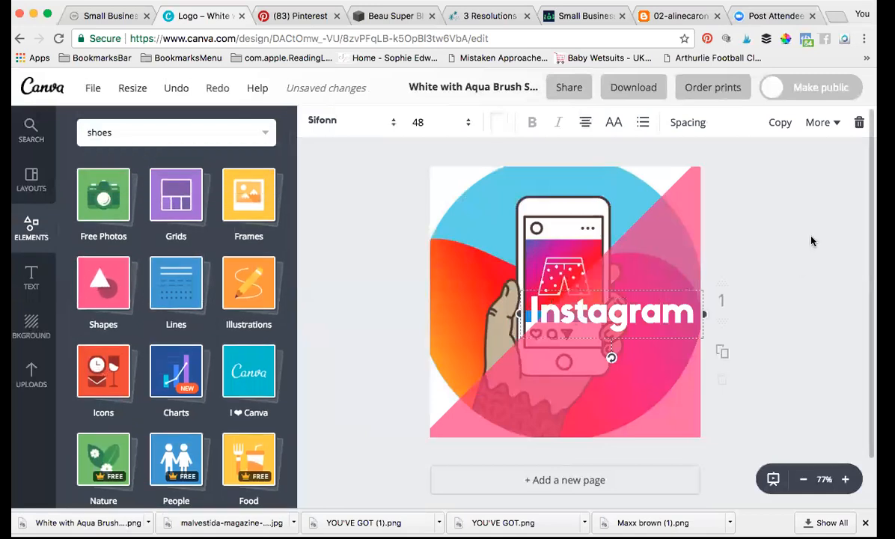
key(Delete)
Step: Remove the hand-and-phone illustration and then delete its leftover placeholder
click(649, 337)
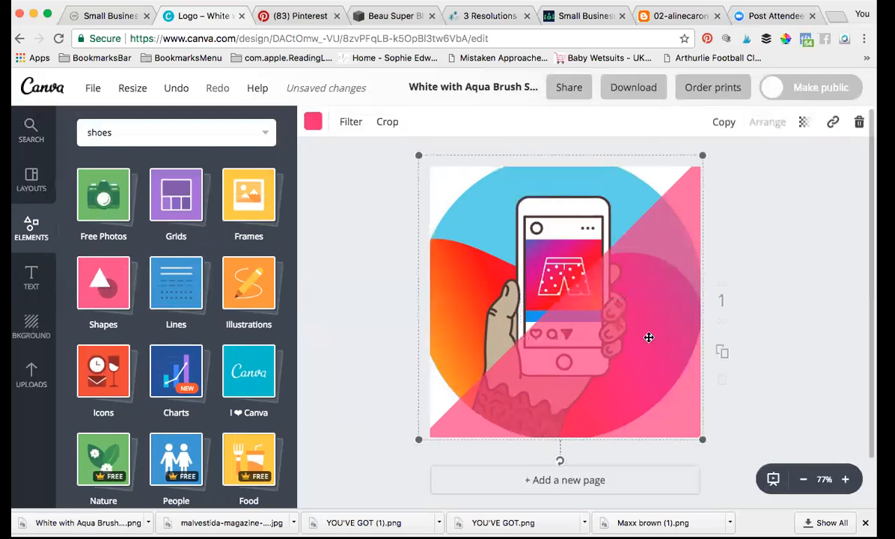
click(859, 124)
click(839, 164)
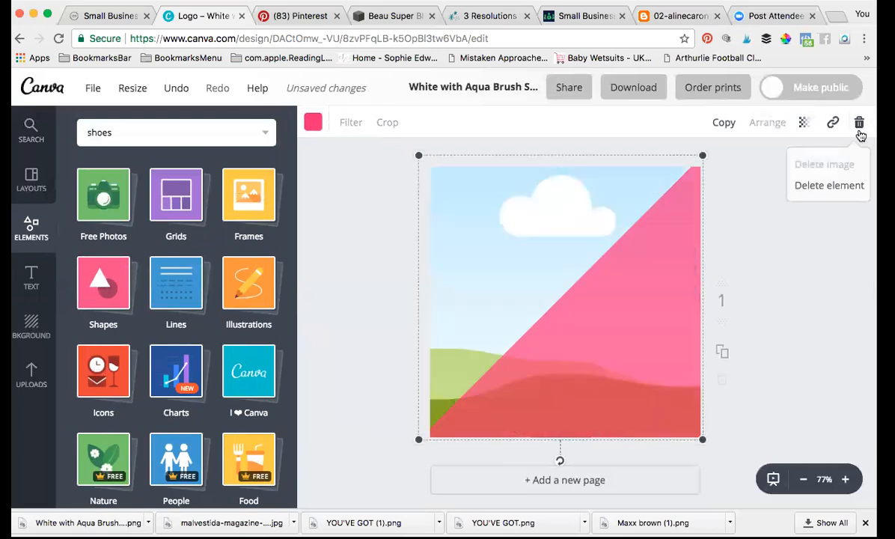
click(852, 186)
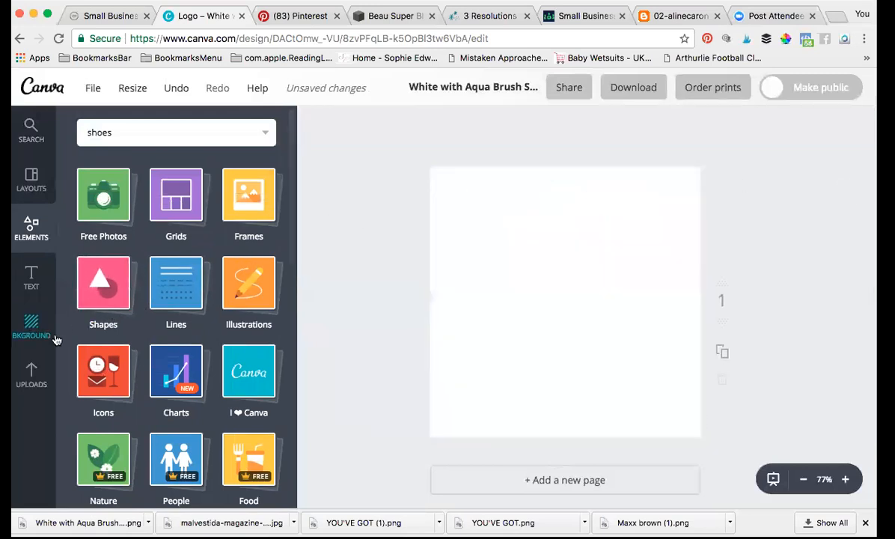
Step: Add a single-cell grid and fill it with the uploaded pink notebooks and rose-gold pens photo
click(179, 194)
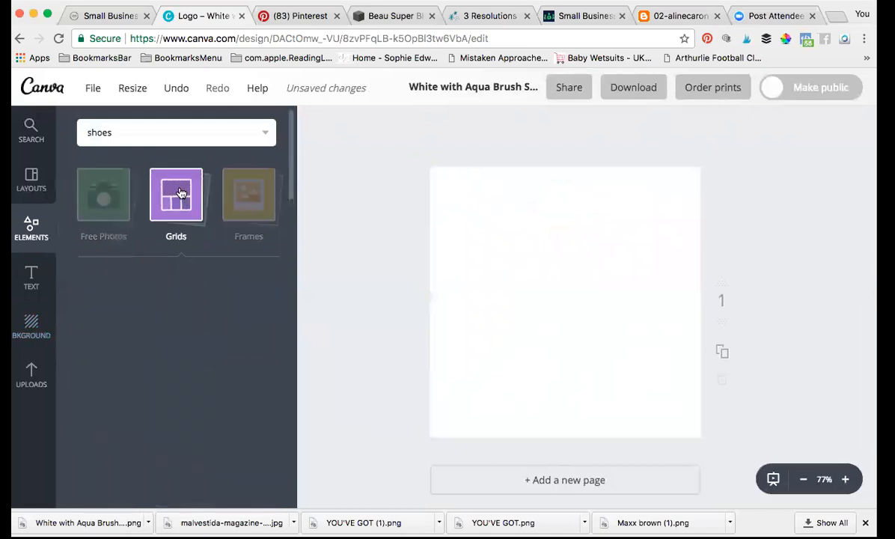
drag(210, 308, 474, 295)
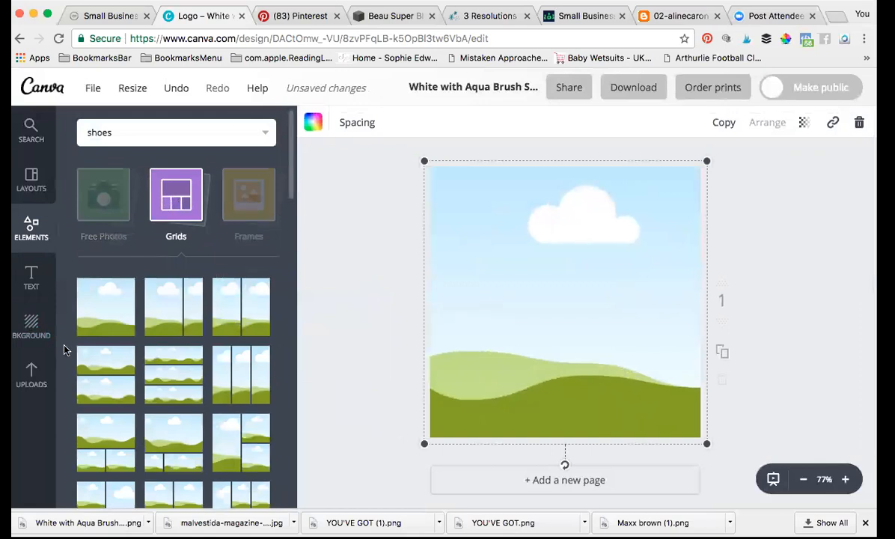
click(31, 373)
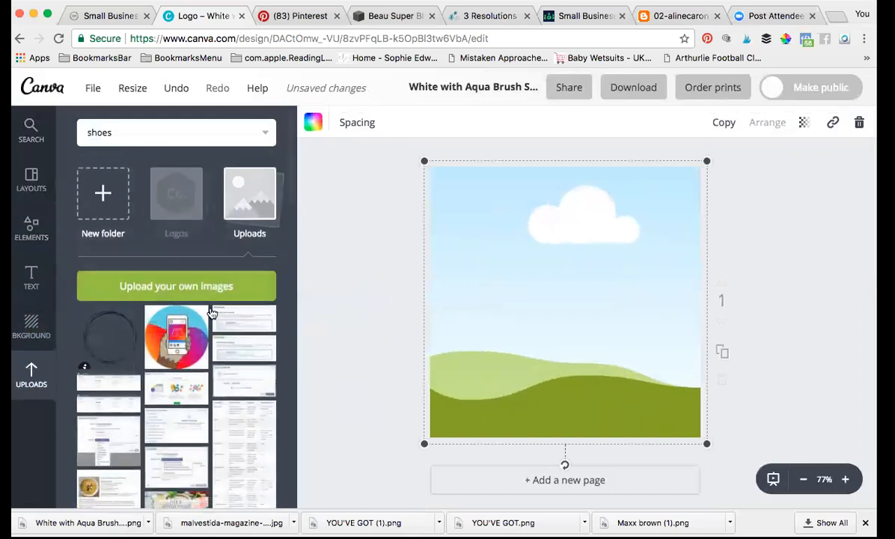
scroll(211, 312, down, 5)
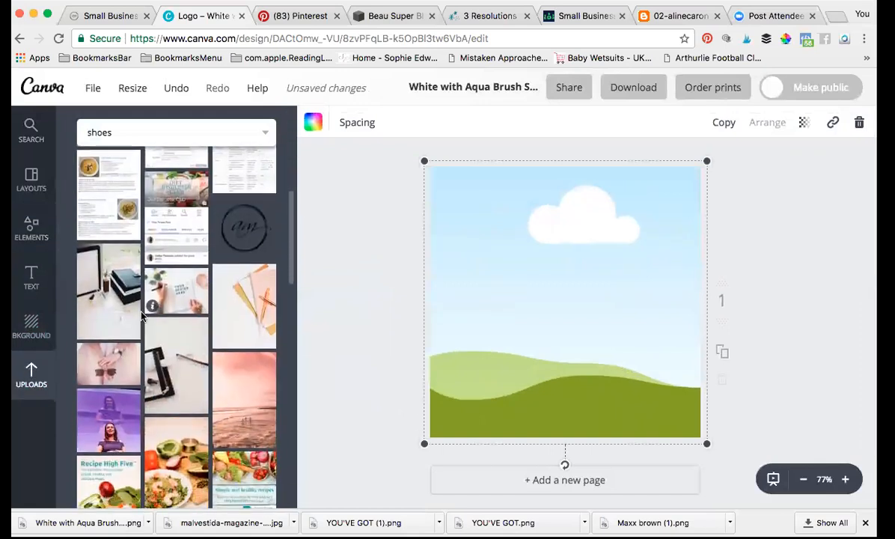
drag(240, 292, 522, 304)
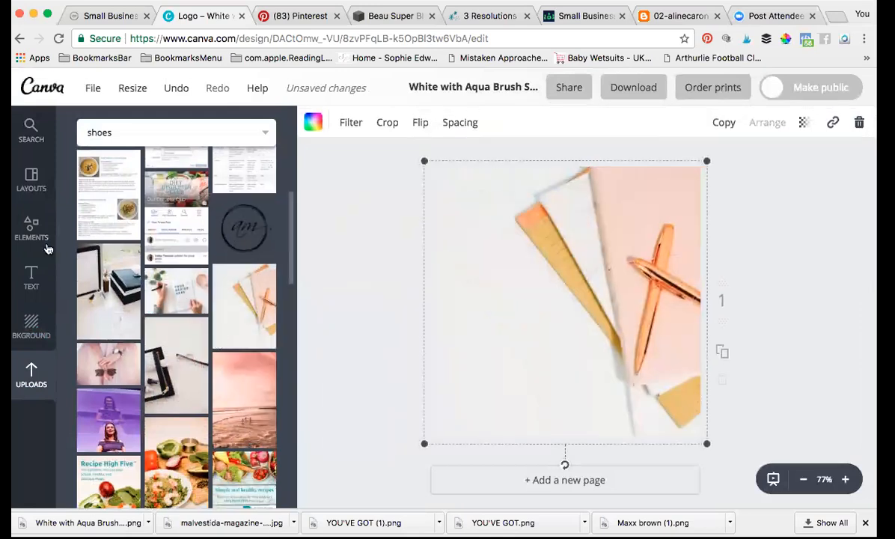
click(31, 227)
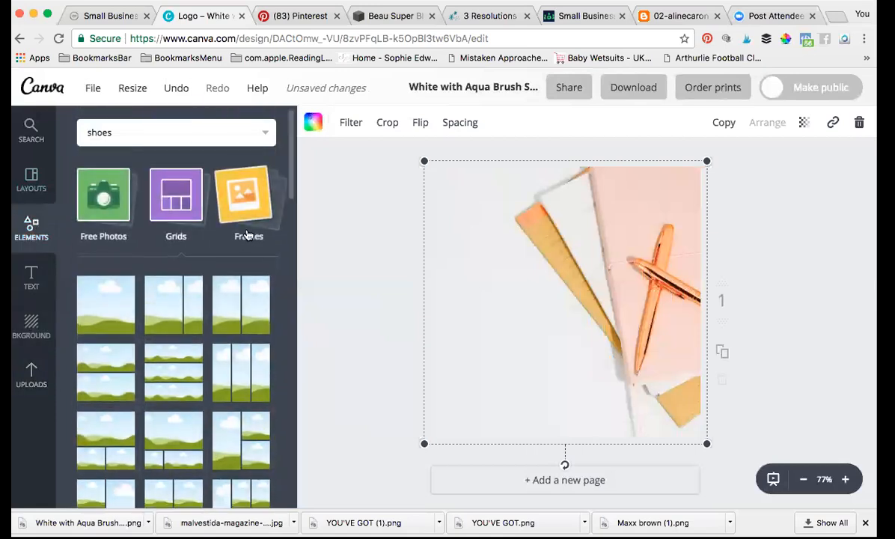
click(109, 281)
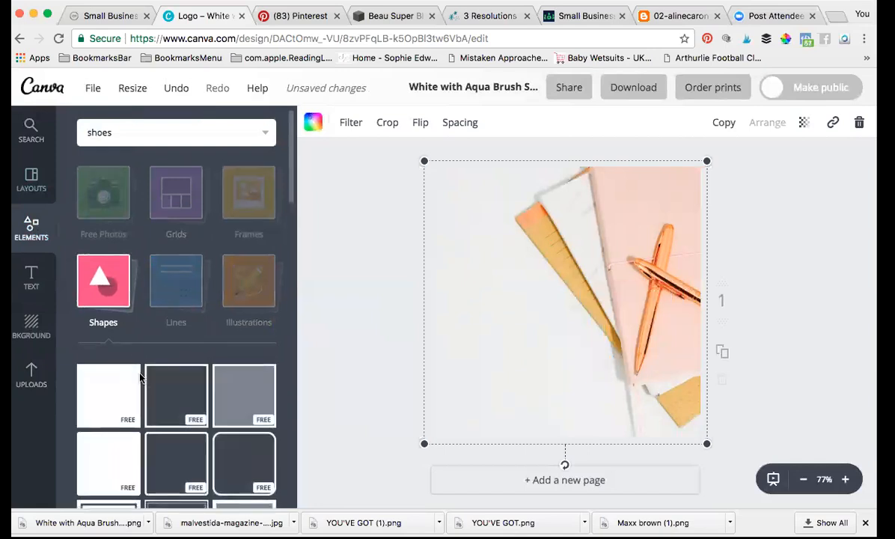
scroll(123, 314, down, 3)
Step: Add a square shape, colour it peach from the brand colours, and set transparency to 47
drag(110, 269, 574, 332)
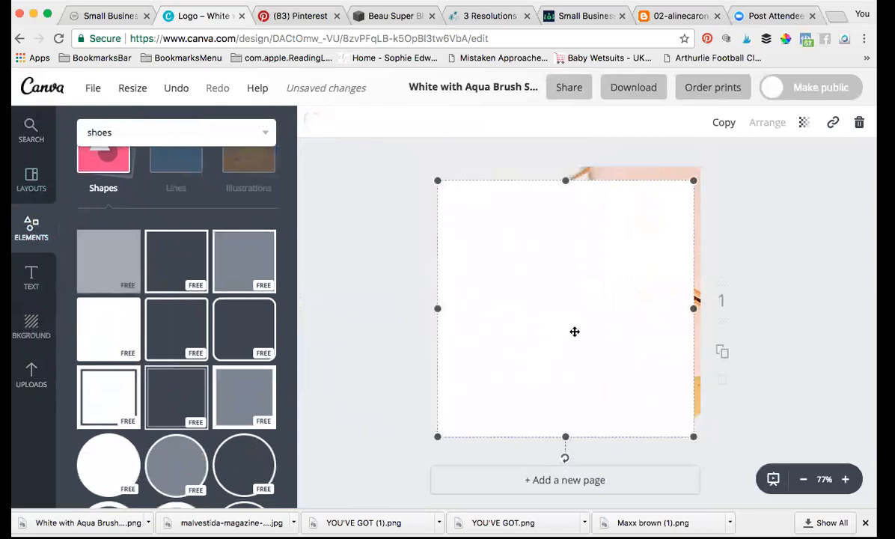
click(313, 125)
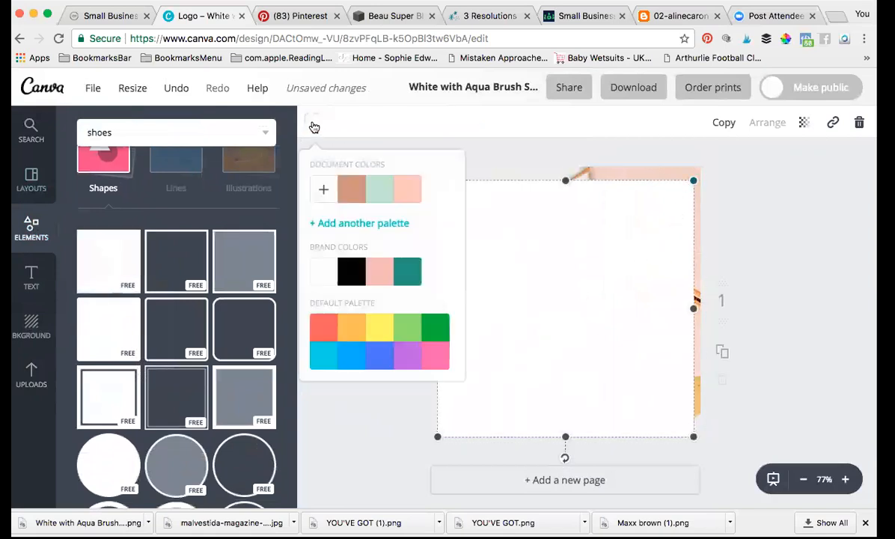
click(381, 282)
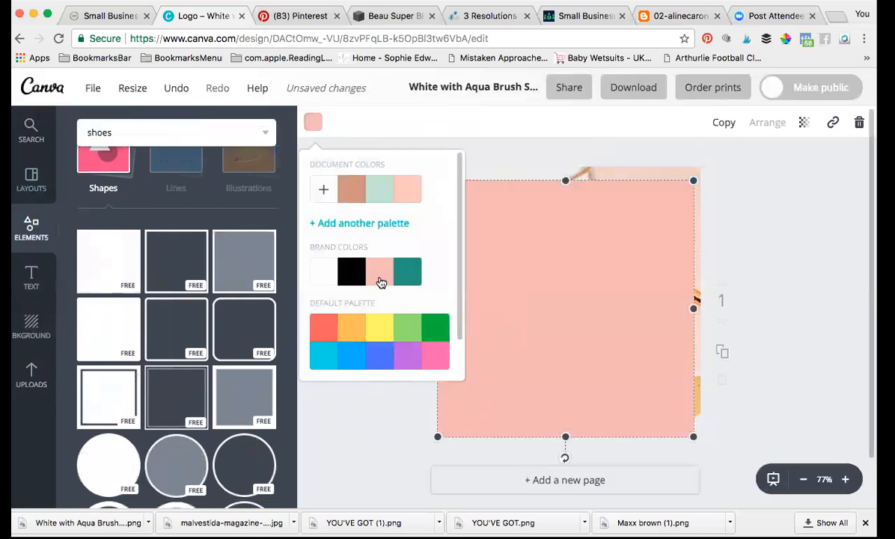
click(374, 443)
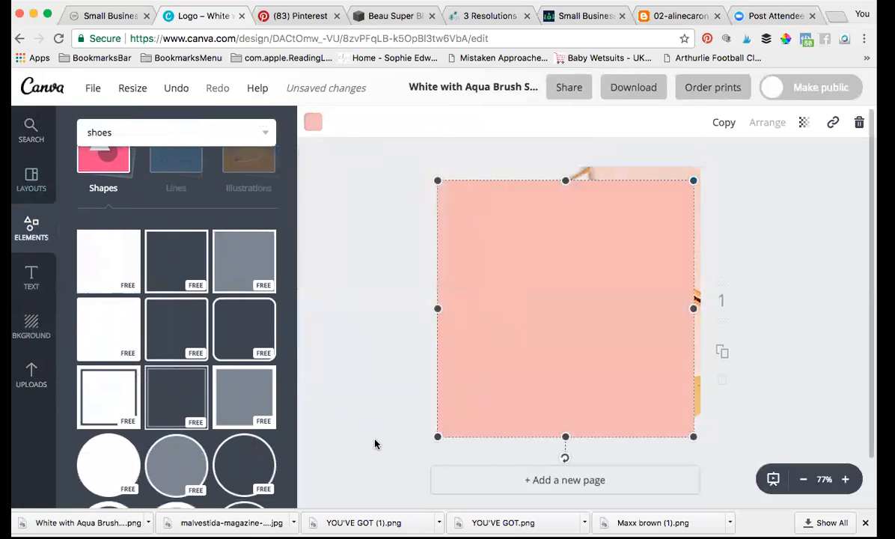
click(806, 127)
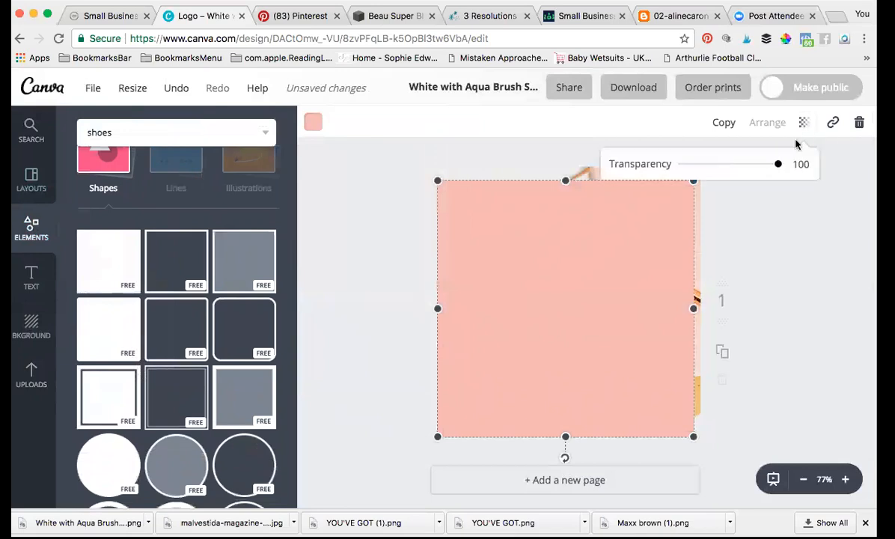
drag(776, 167, 751, 170)
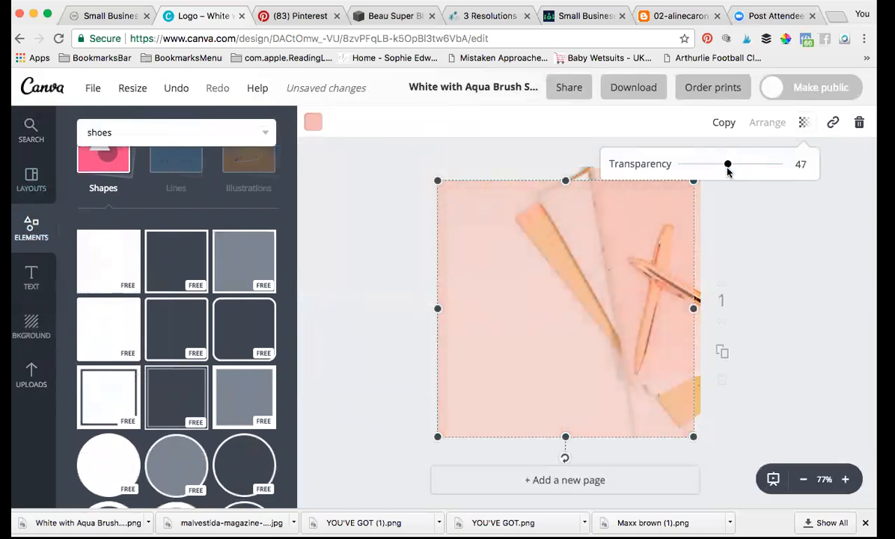
click(453, 212)
Step: Resize the peach square into a slightly wider rectangle and centre it over the photo
drag(439, 181, 470, 214)
drag(473, 432, 503, 401)
drag(687, 402, 673, 400)
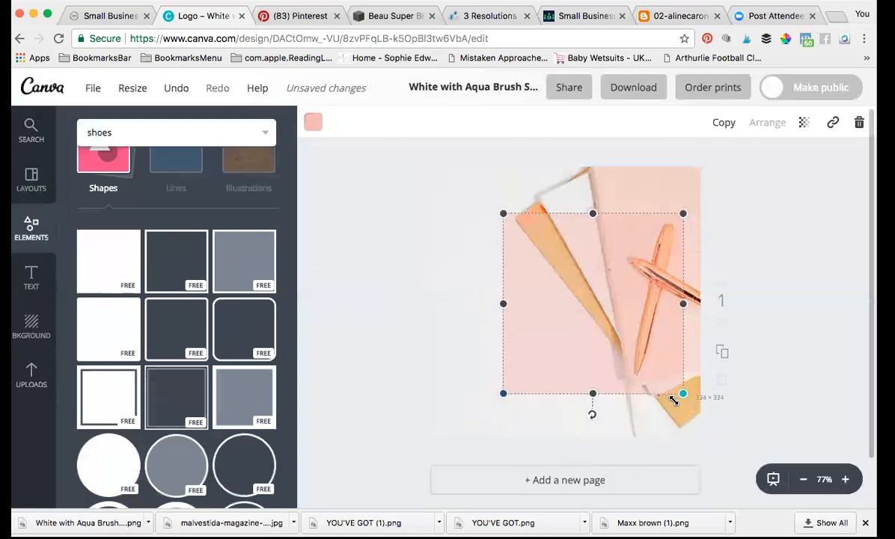
drag(480, 307, 443, 301)
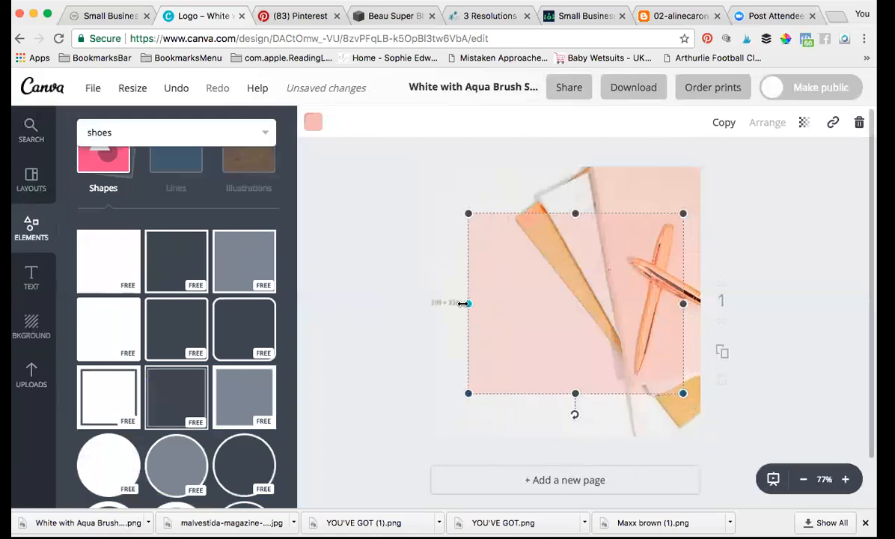
drag(575, 394, 575, 398)
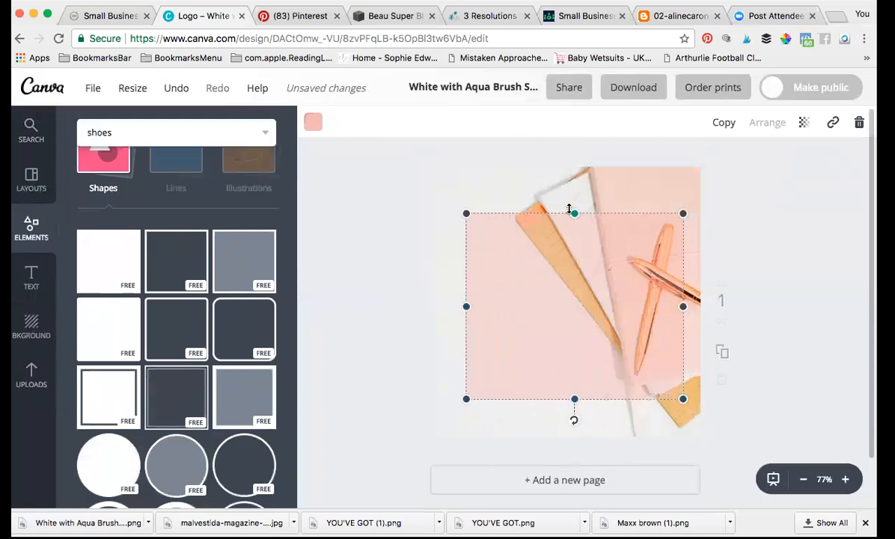
drag(575, 212, 576, 206)
mouse_move(575, 298)
mouse_down()
mouse_move(554, 298)
mouse_move(559, 278)
mouse_move(575, 278)
mouse_move(565, 302)
mouse_up()
click(442, 276)
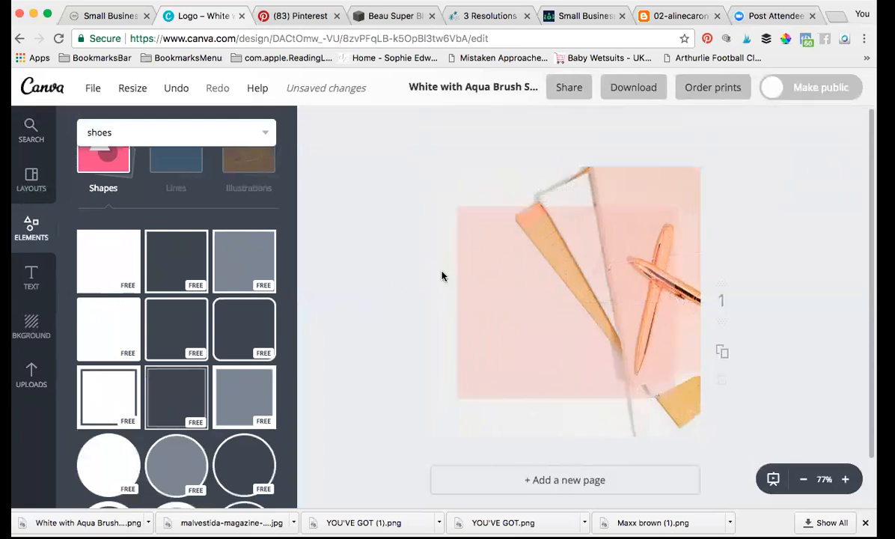
click(31, 277)
Step: Add a two-line heading 'Small Business' on the peach panel and select all its text
drag(173, 202, 560, 233)
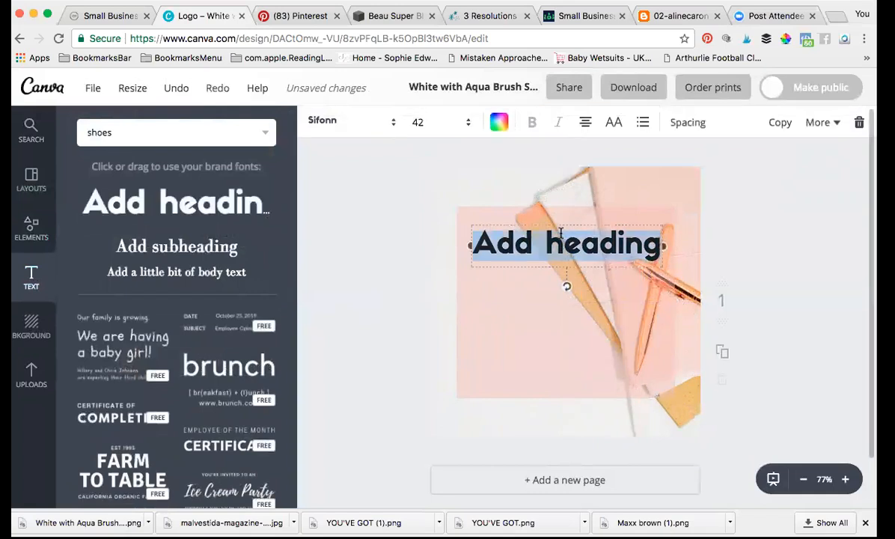
text(Small)
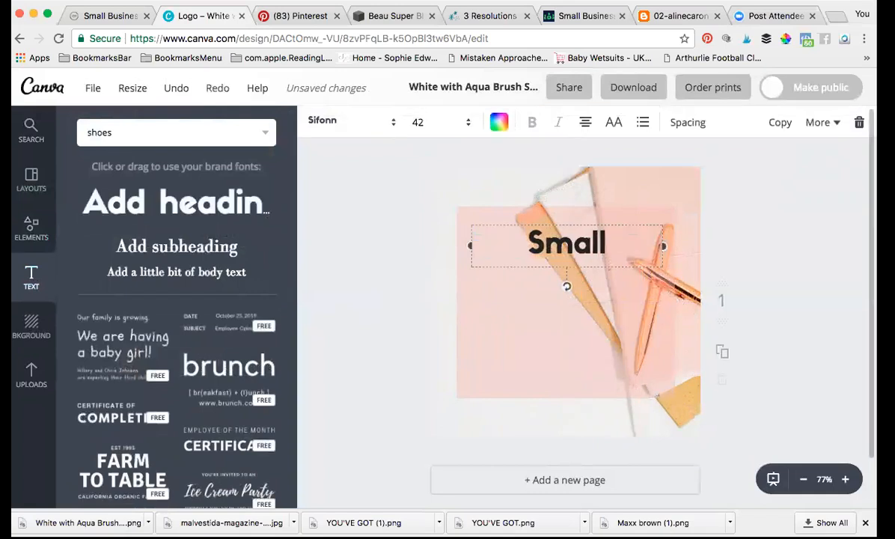
key(Return)
text(Business)
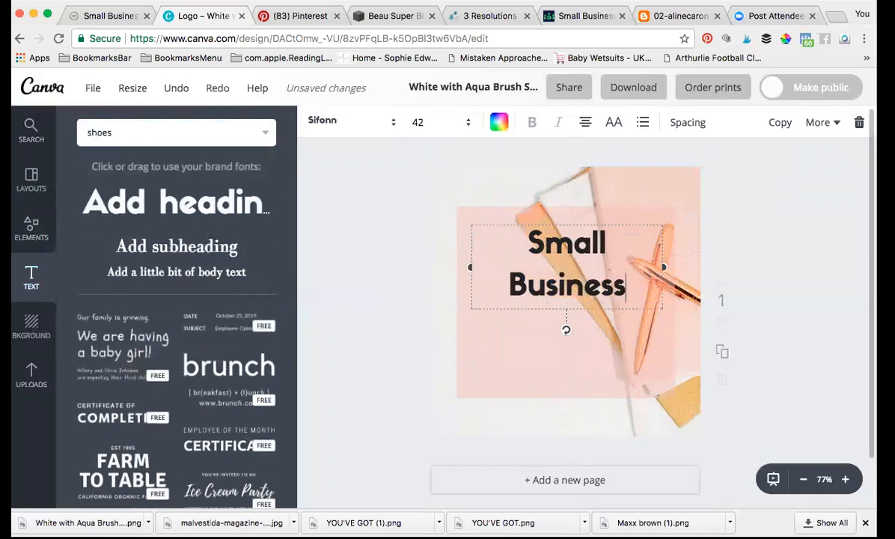
drag(521, 241, 644, 282)
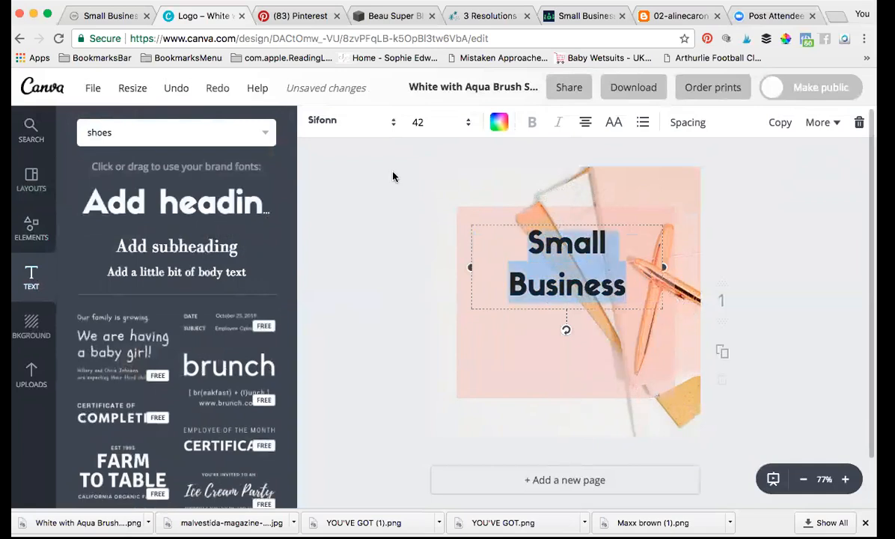
Step: Make the heading read 'SMALL BUSINESS' in all capitals with white brand-colour text
click(351, 122)
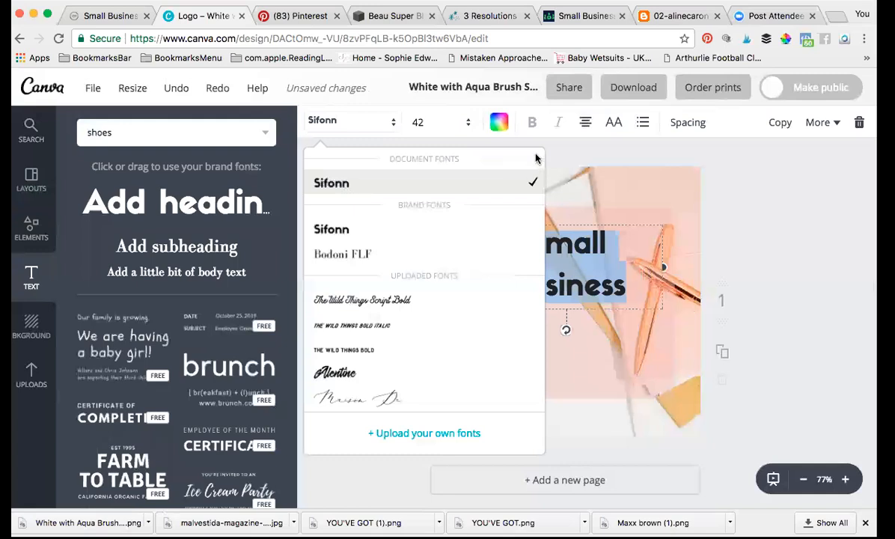
click(615, 127)
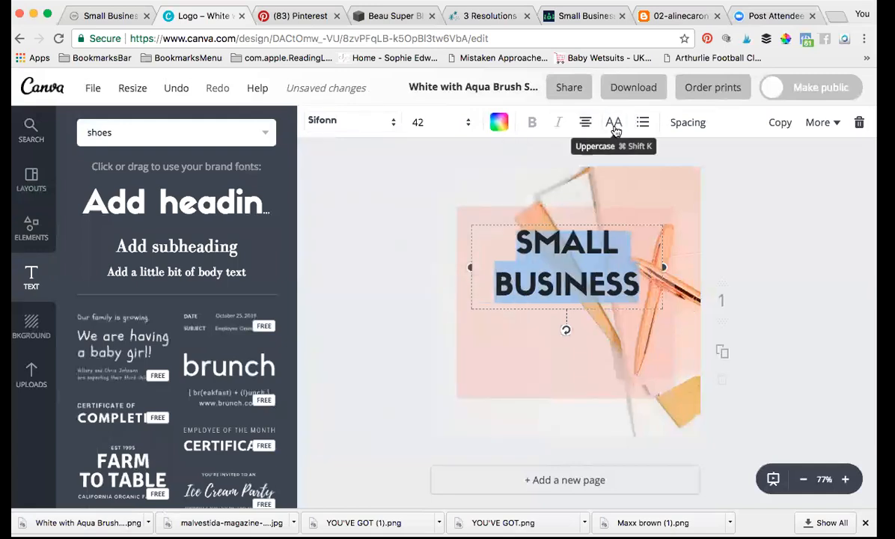
click(497, 122)
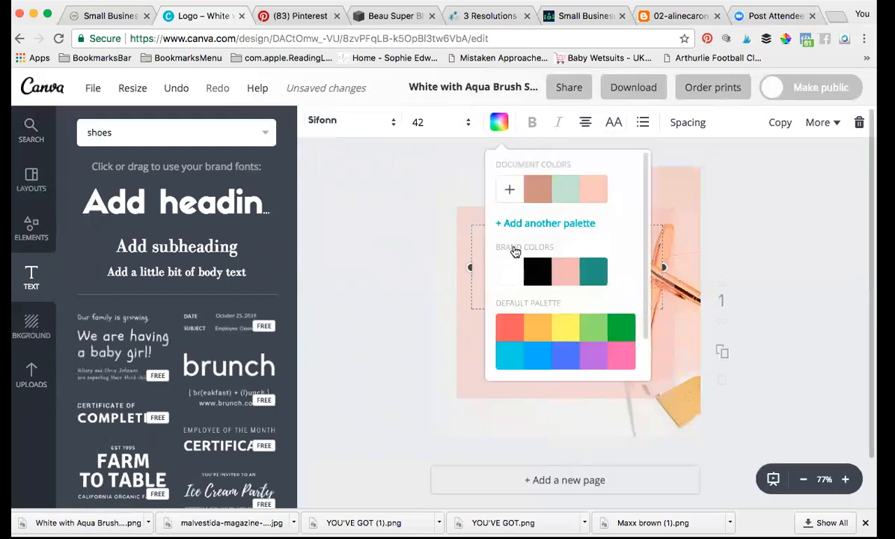
click(508, 277)
click(382, 235)
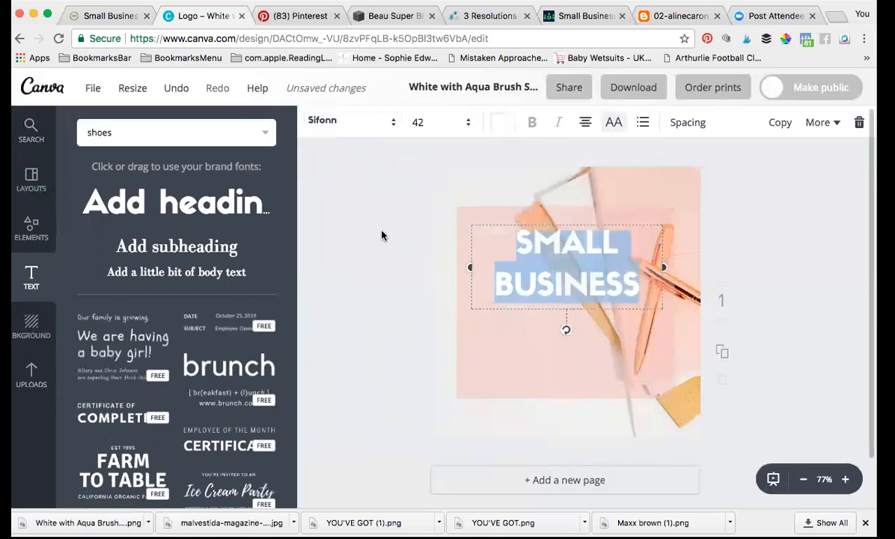
click(736, 226)
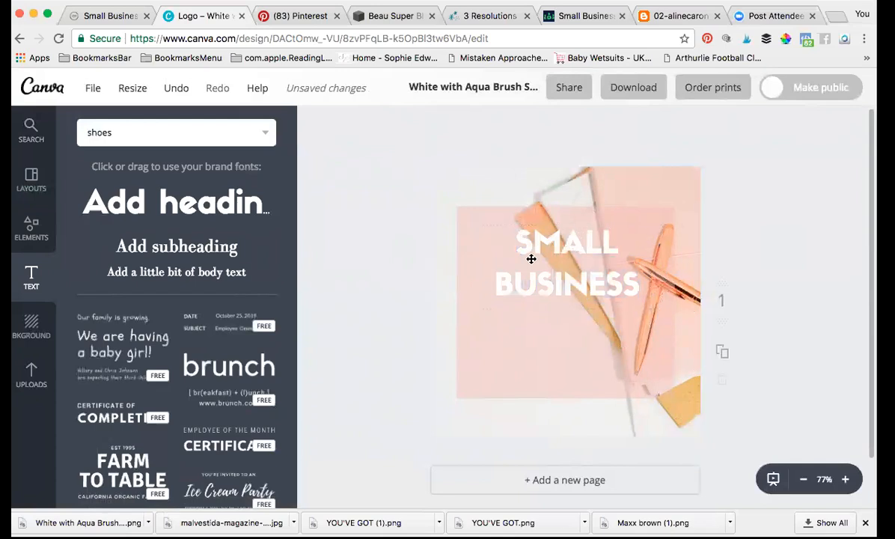
Step: Raise the peach rectangle's transparency setting to 72 so the panel looks more solid
click(623, 348)
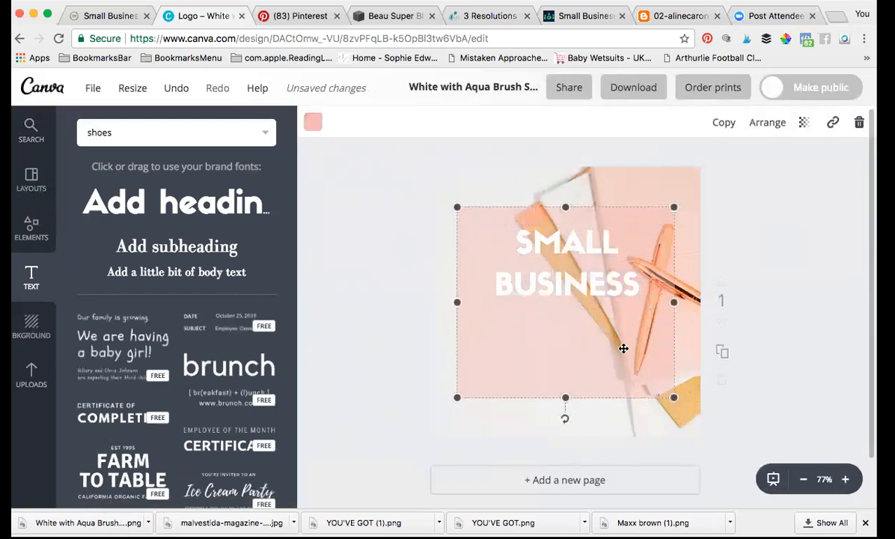
click(803, 122)
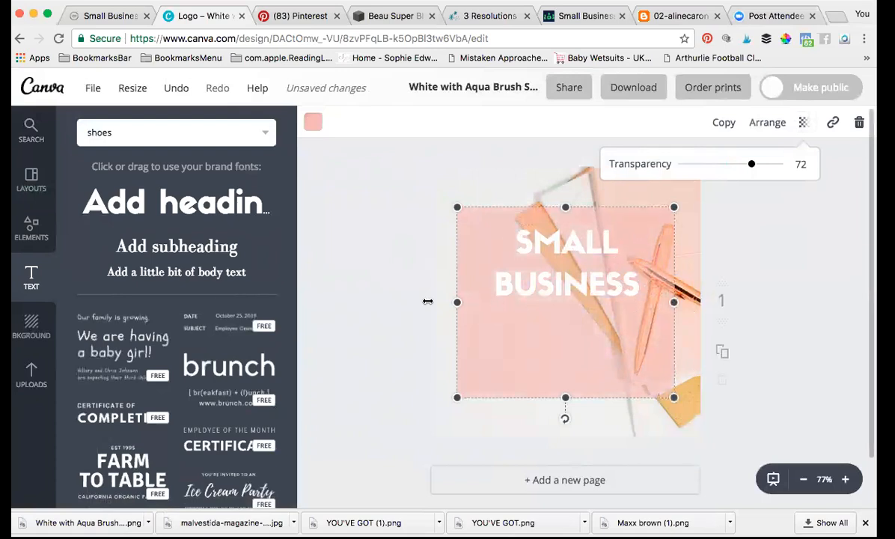
click(32, 230)
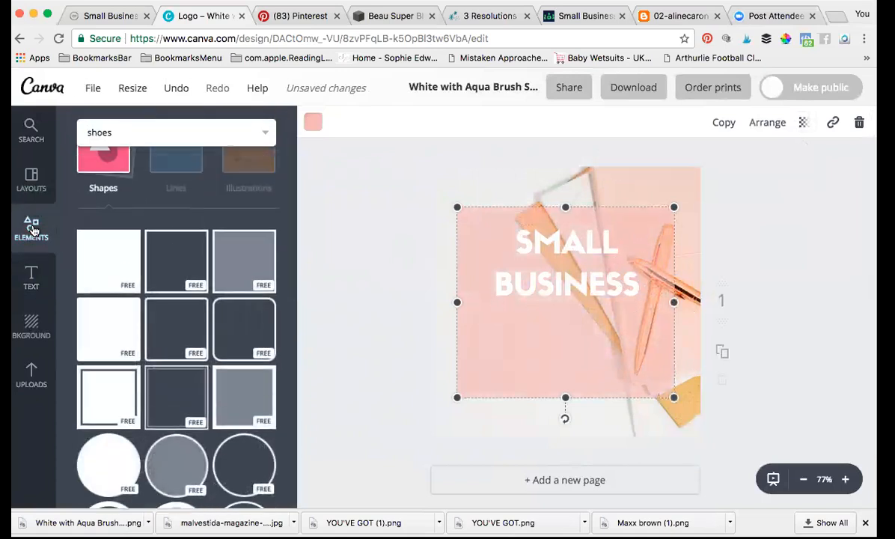
click(111, 196)
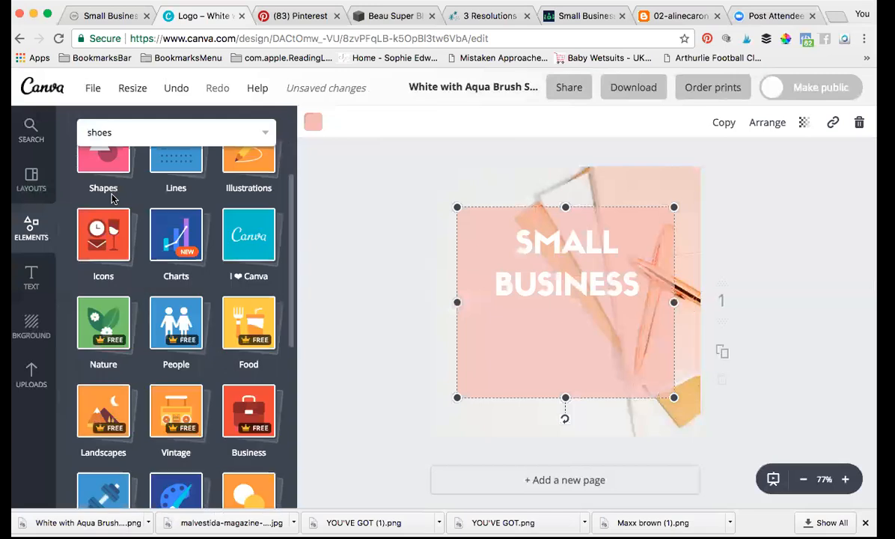
scroll(177, 203, up, 2)
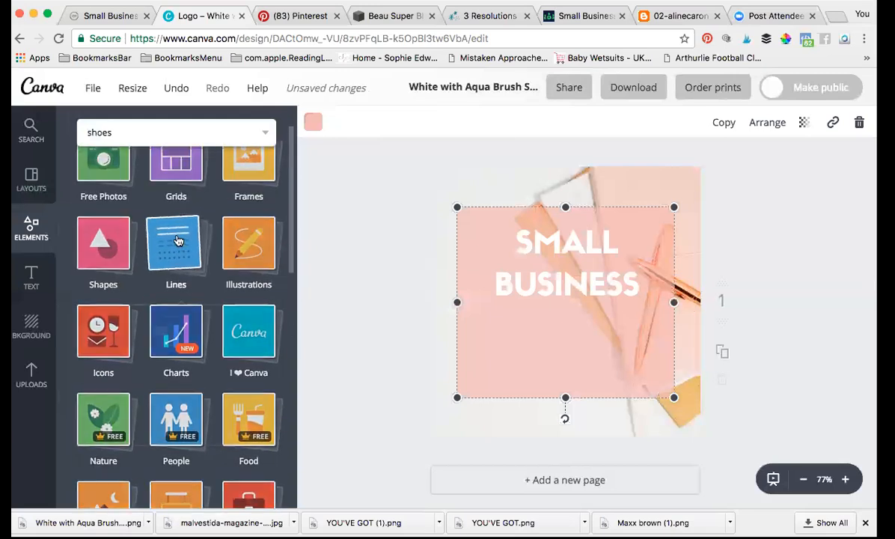
click(178, 240)
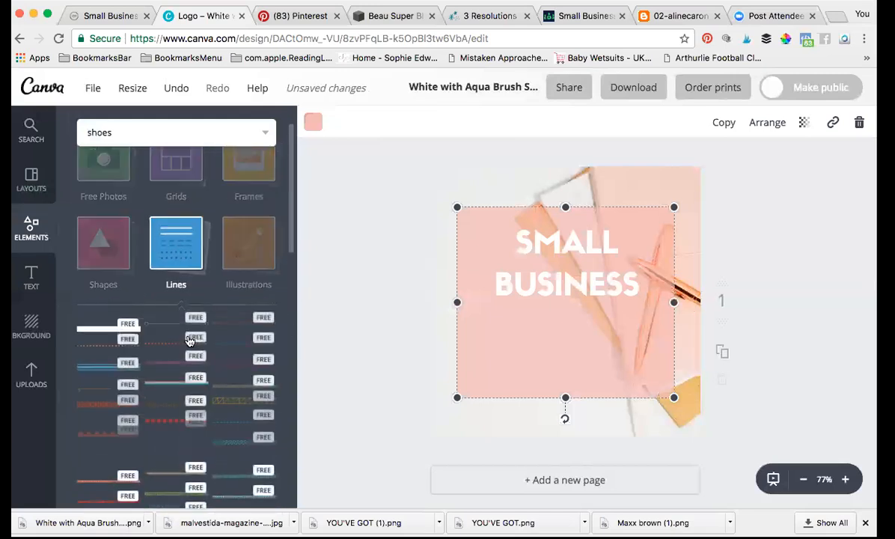
click(250, 240)
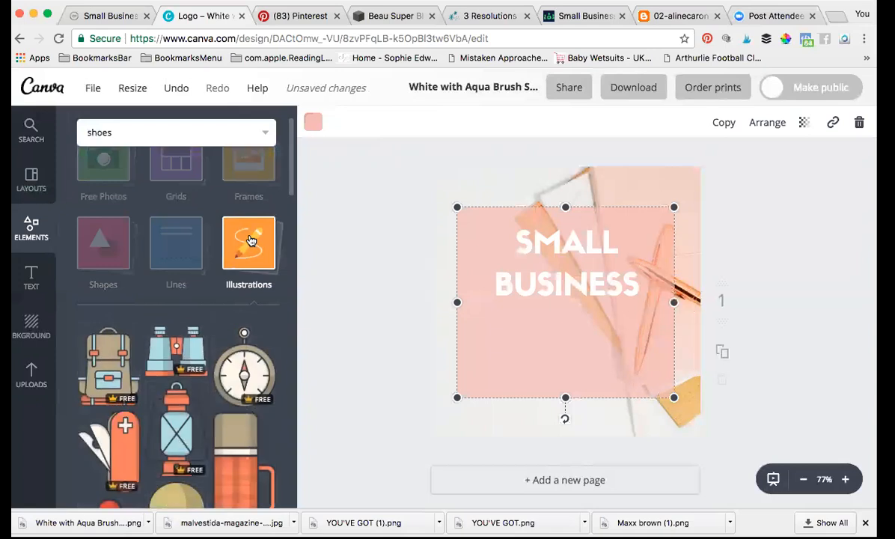
scroll(223, 389, down, 10)
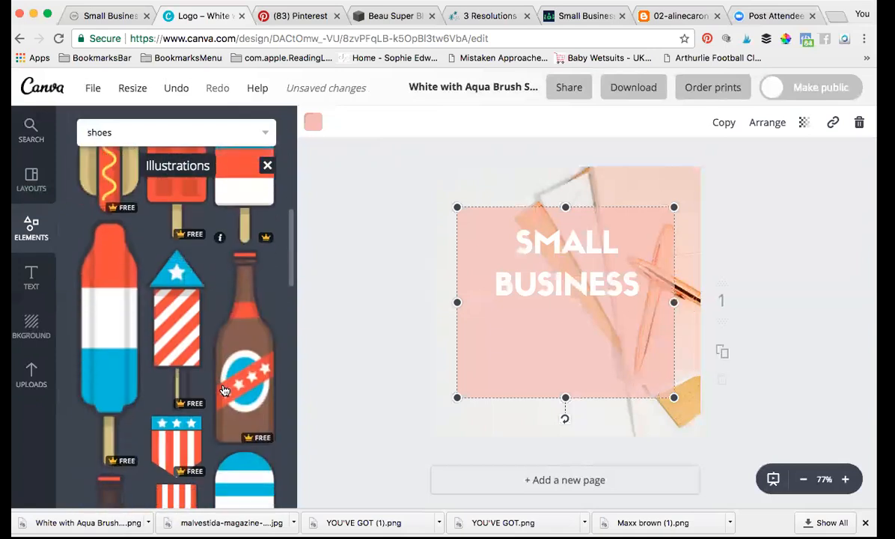
scroll(223, 389, up, 10)
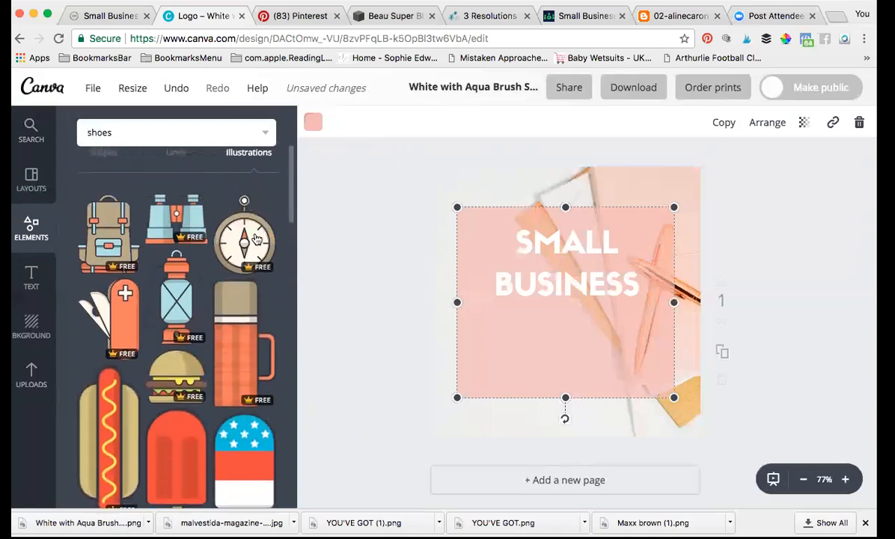
click(225, 315)
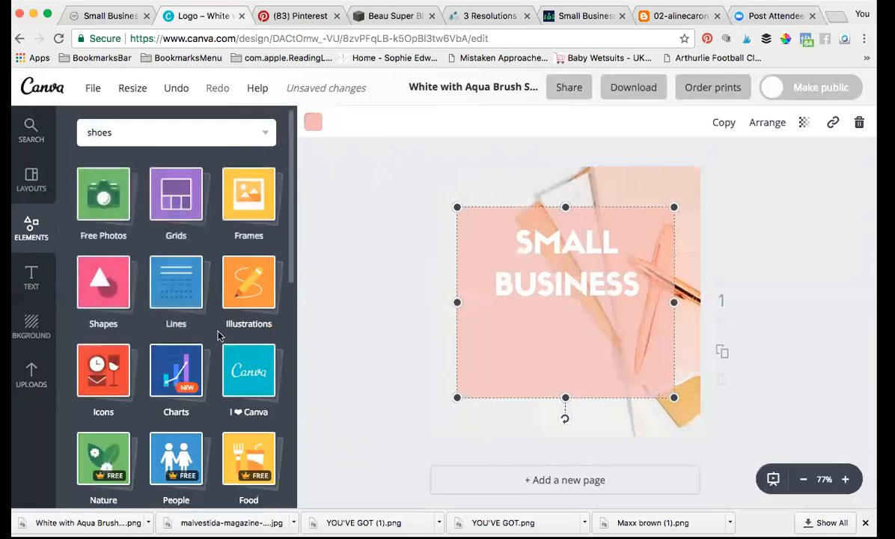
scroll(191, 422, down, 3)
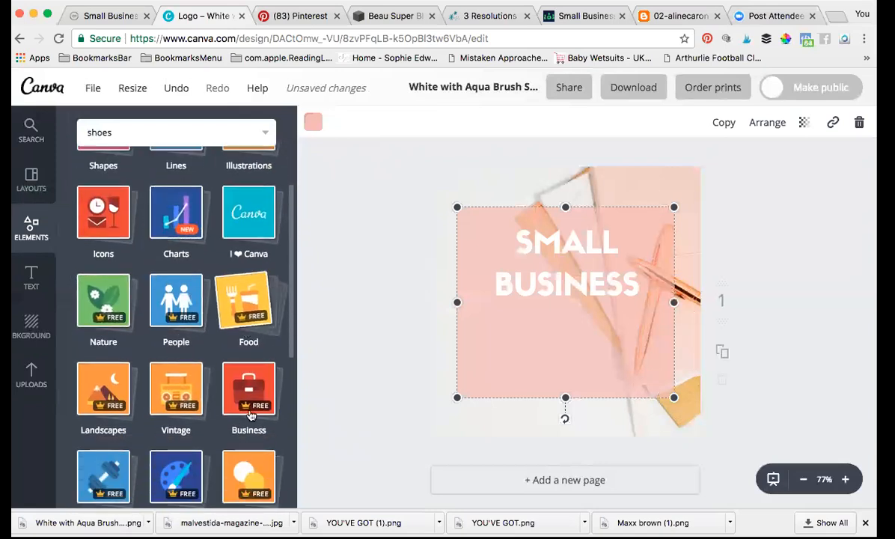
scroll(241, 452, down, 6)
scroll(242, 453, up, 3)
scroll(242, 455, up, 5)
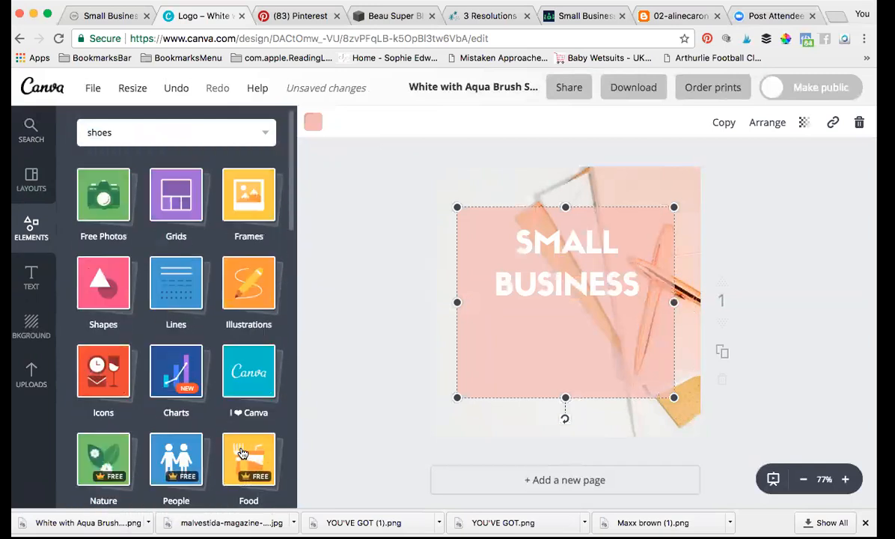
Step: Search Canva for 'flowers' instead of 'shoes', browse the Photos and All results, then move to Pinterest
click(124, 126)
key(BackSpace)
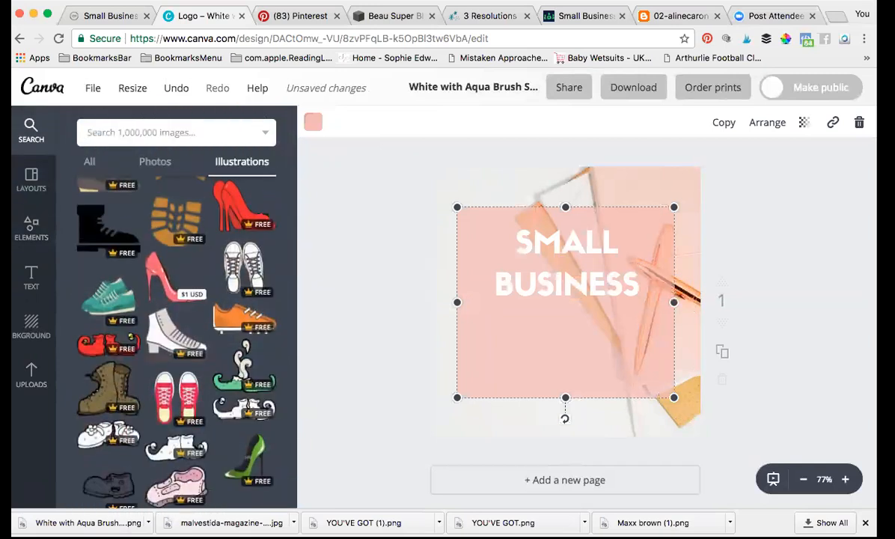
text(flowers)
key(Return)
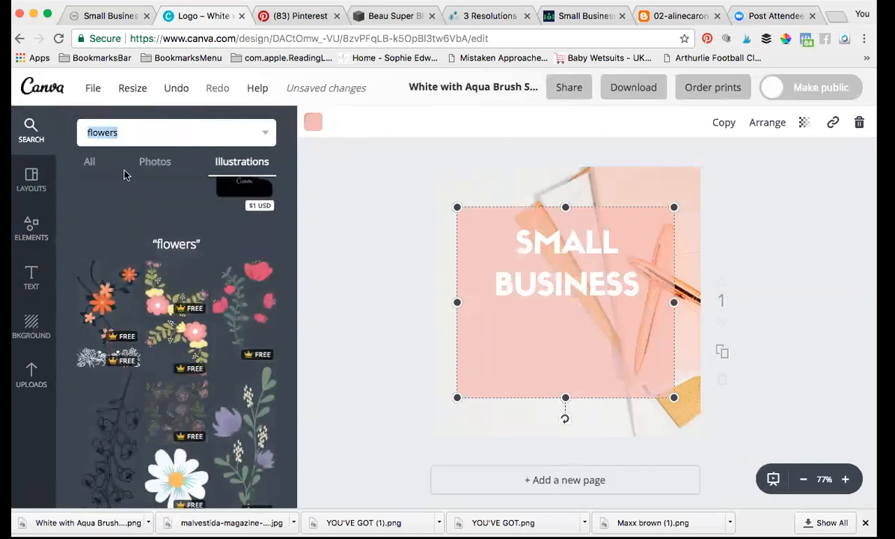
click(162, 173)
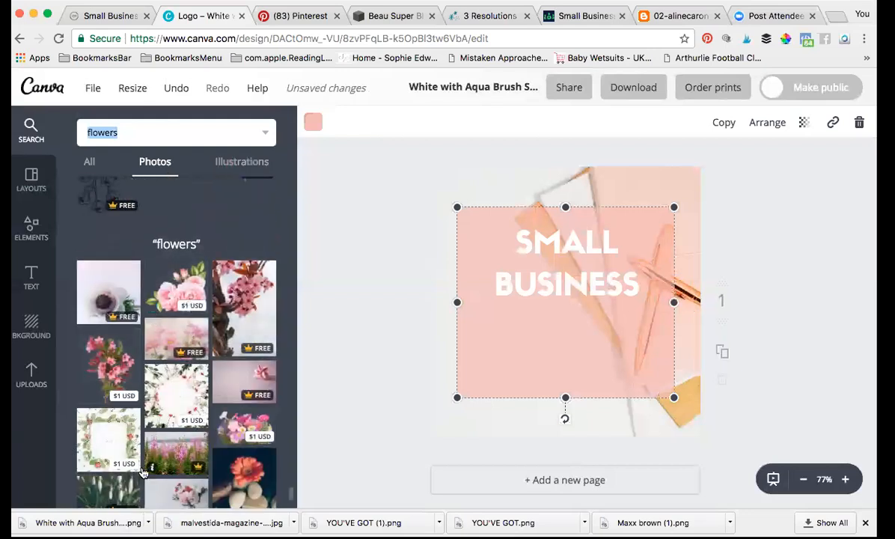
click(98, 162)
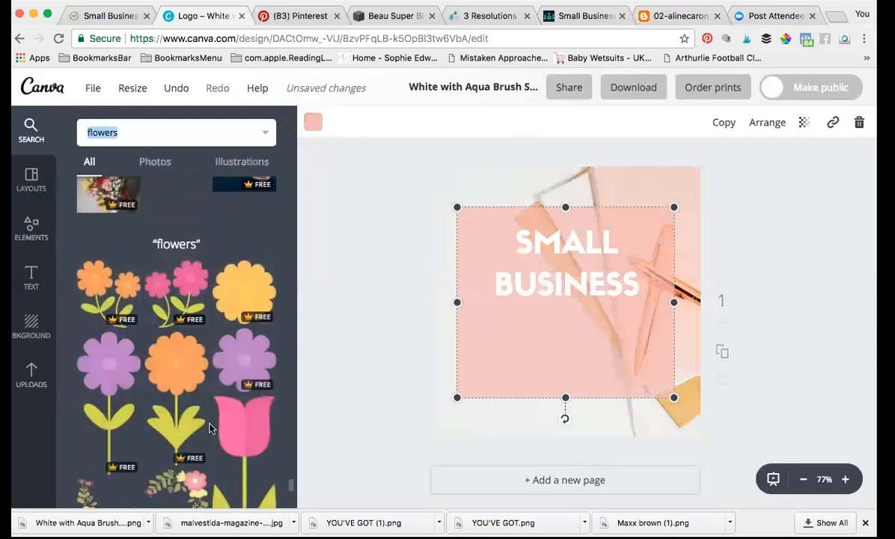
scroll(211, 425, down, 5)
scroll(202, 419, up, 10)
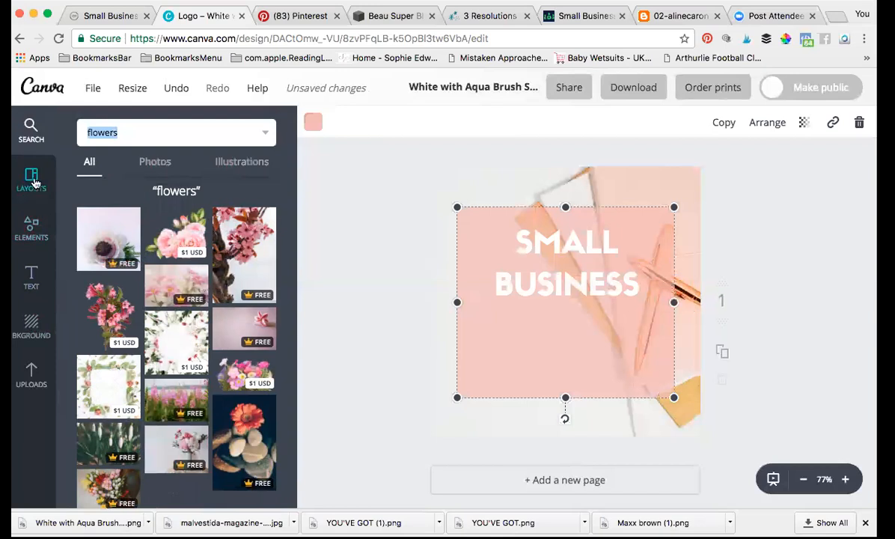
click(294, 23)
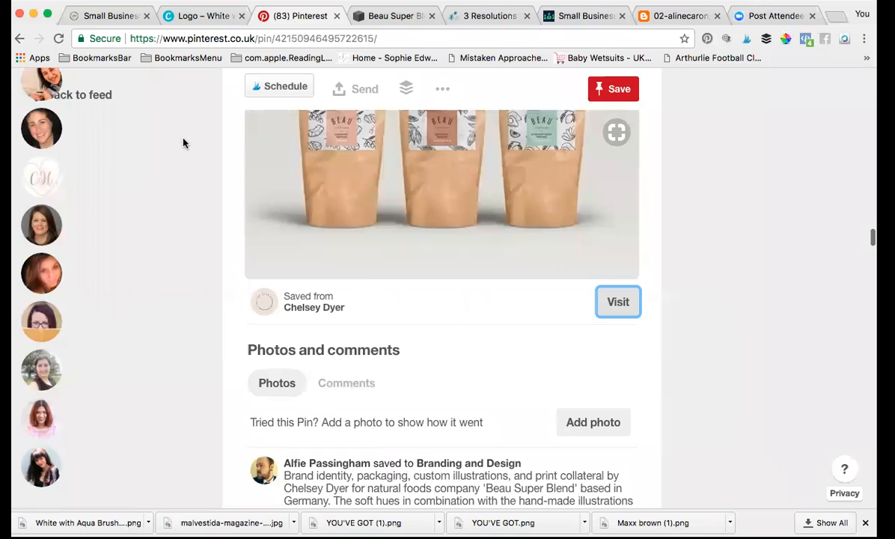
click(20, 39)
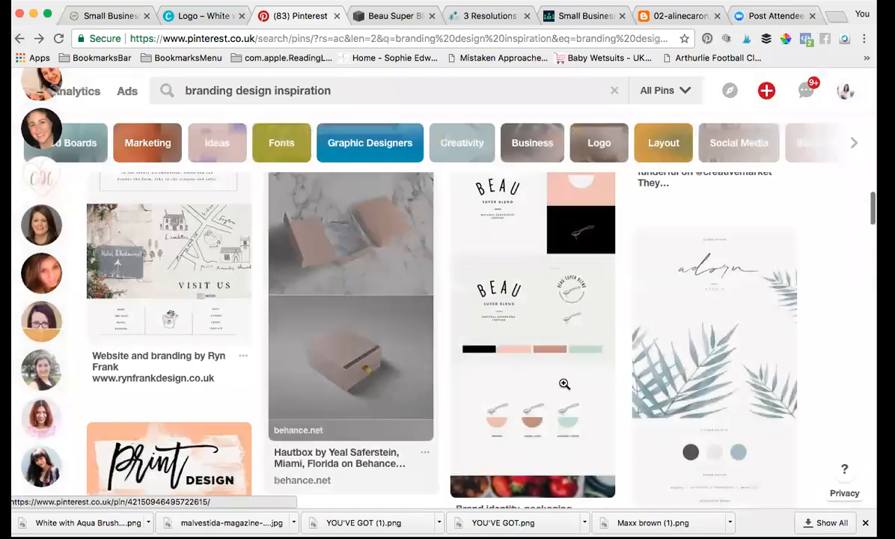
scroll(565, 384, down, 10)
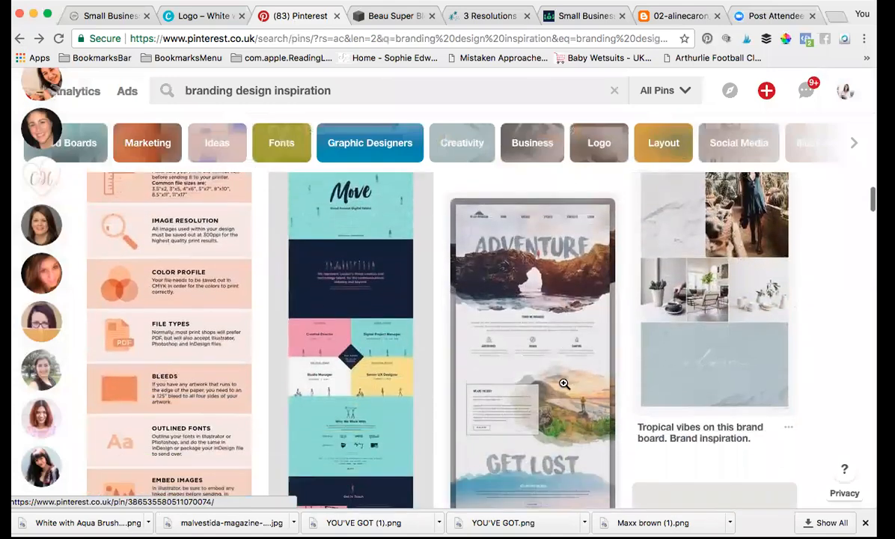
scroll(564, 384, down, 8)
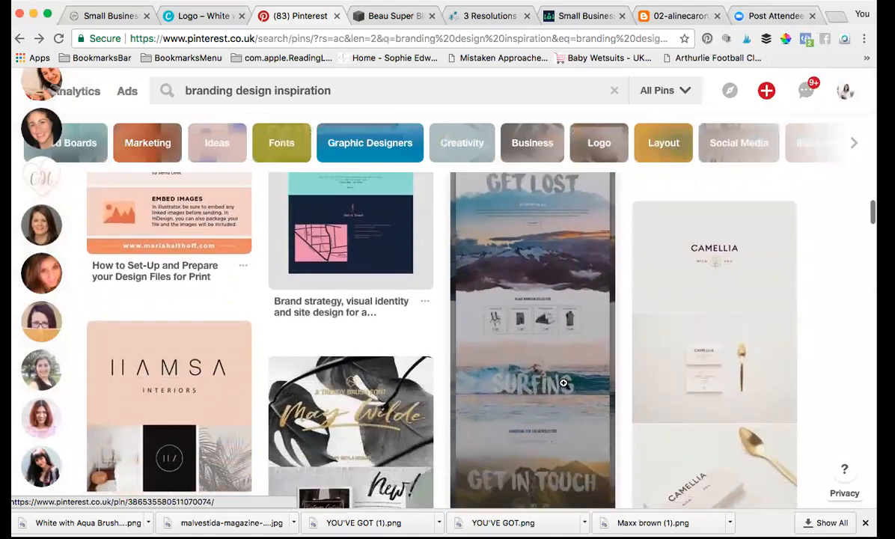
scroll(563, 383, down, 6)
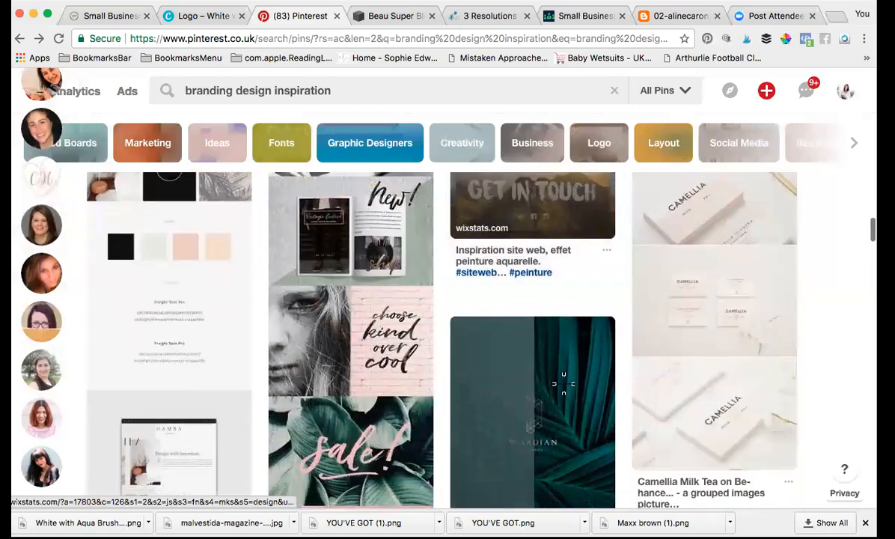
scroll(563, 383, down, 2)
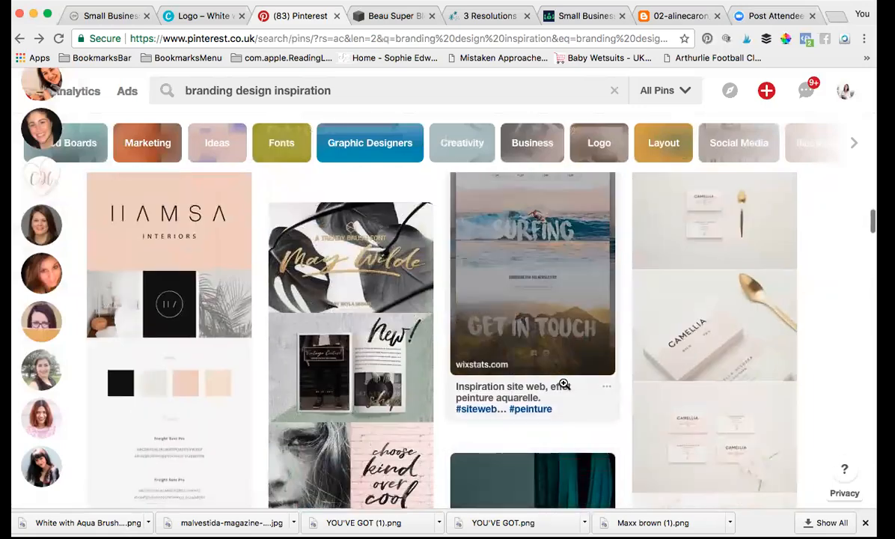
scroll(565, 381, down, 2)
scroll(565, 381, up, 2)
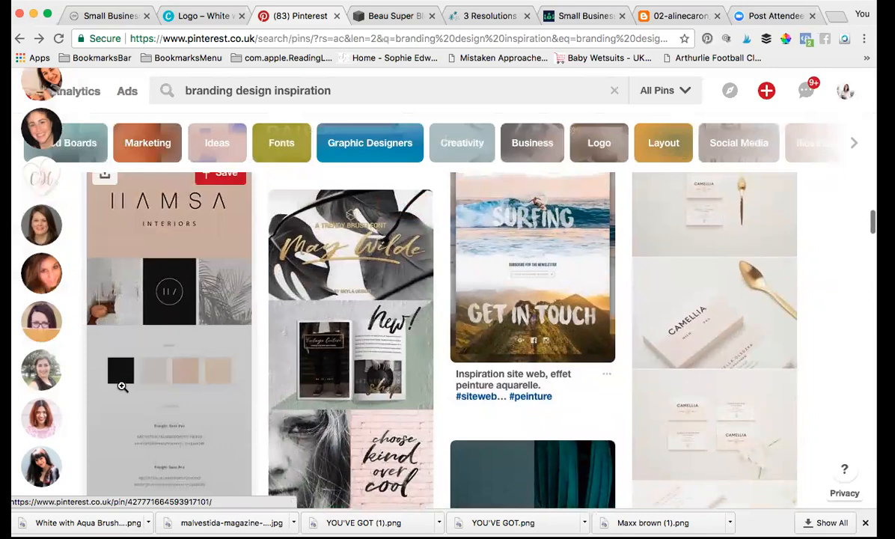
scroll(208, 345, down, 10)
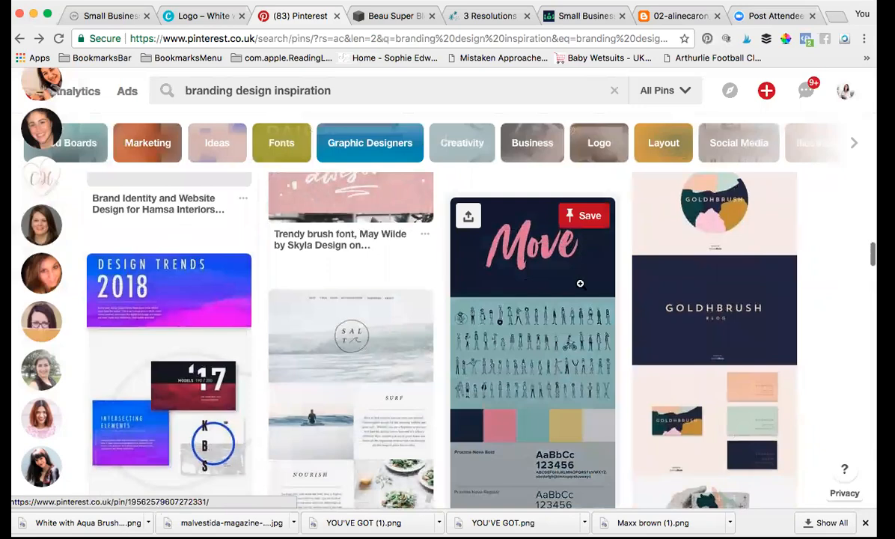
scroll(580, 283, down, 8)
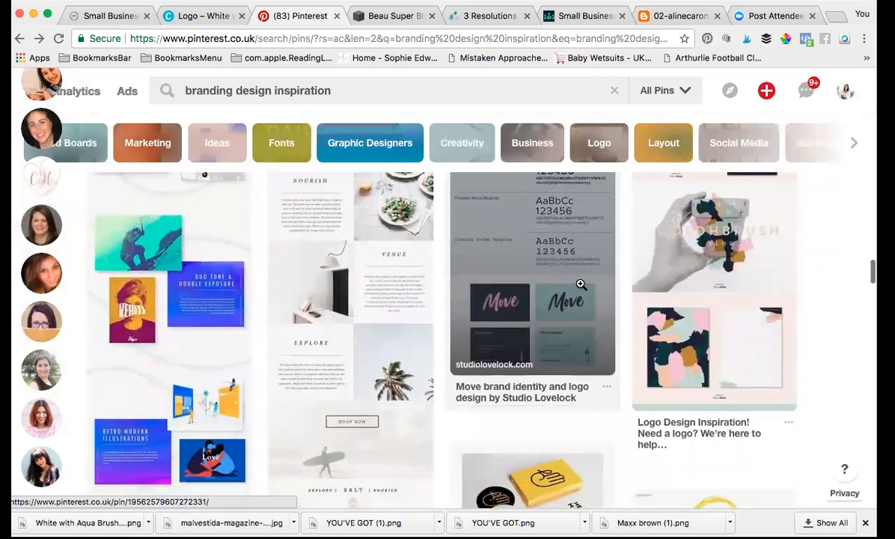
scroll(580, 284, down, 5)
scroll(516, 207, up, 9)
click(347, 89)
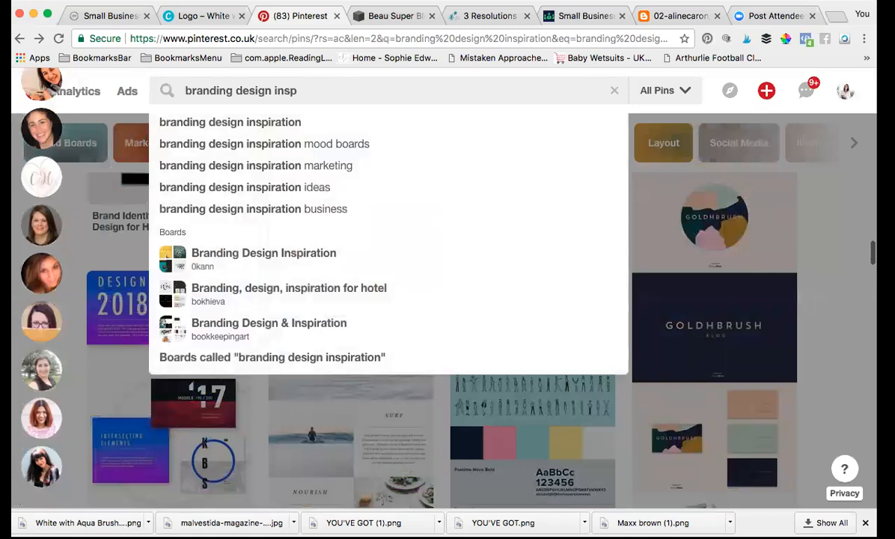
Step: Search Pinterest for 'branding logos' and look through the Pre-made Logos pin
text(logo)
key(Return)
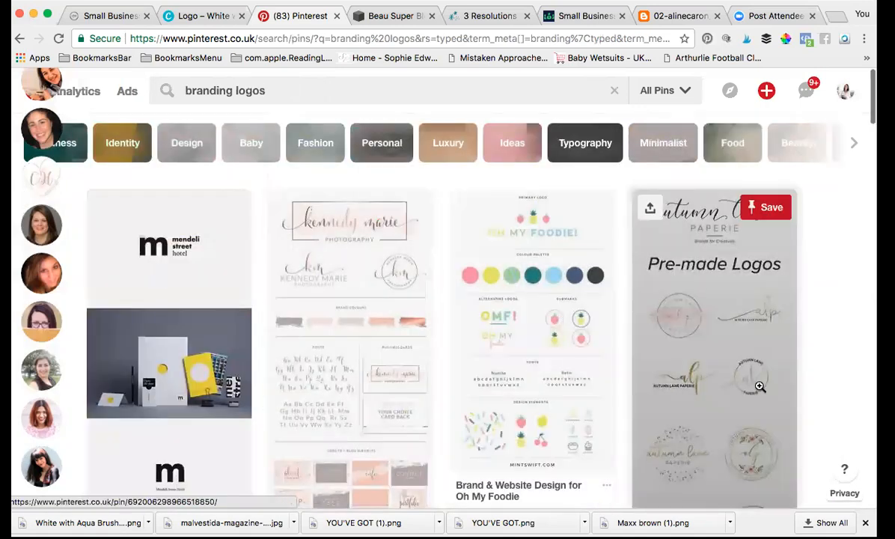
click(771, 425)
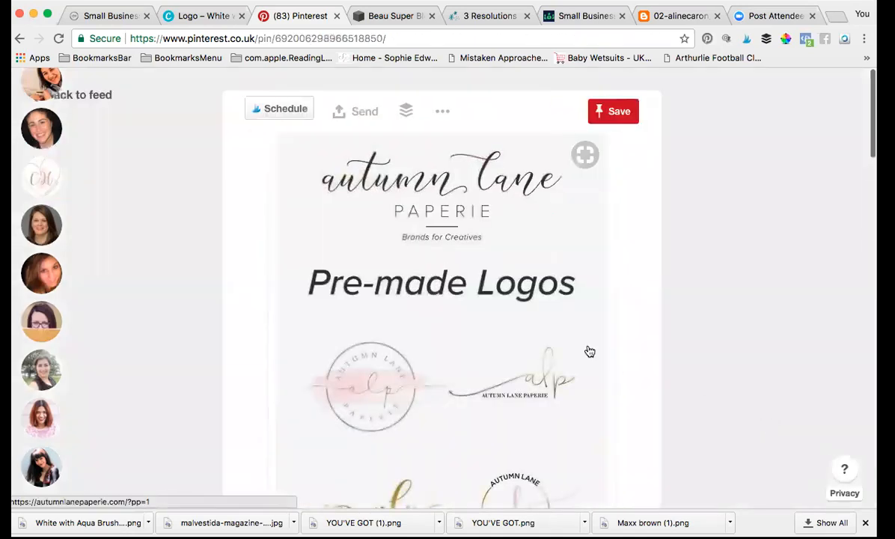
scroll(589, 351, down, 3)
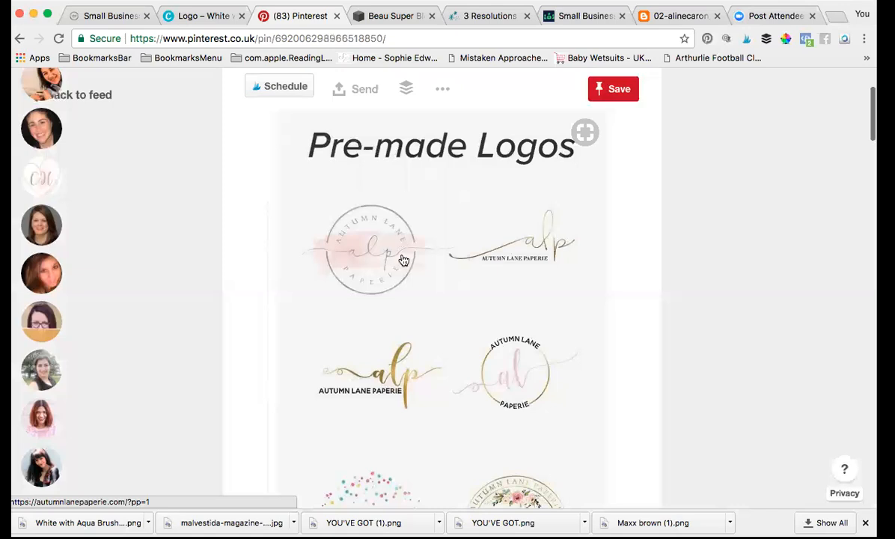
scroll(363, 305, down, 2)
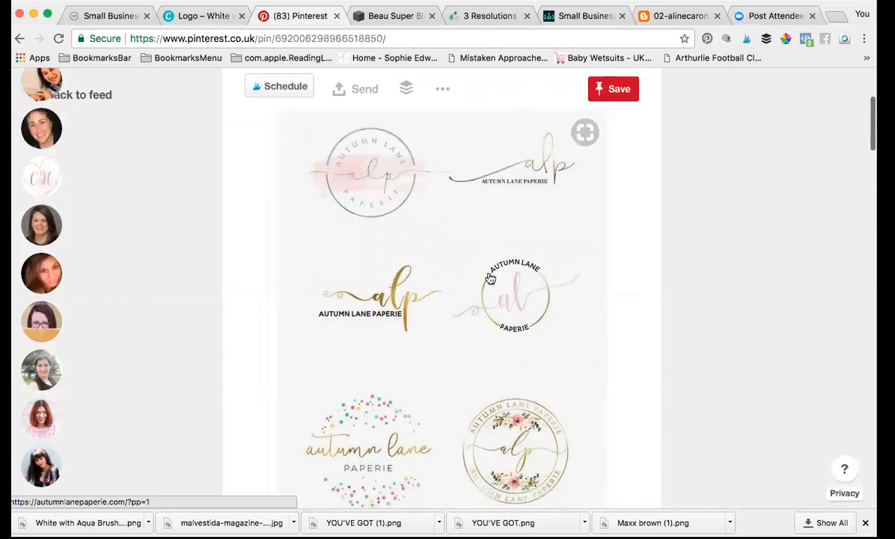
scroll(502, 264, down, 8)
scroll(501, 264, up, 9)
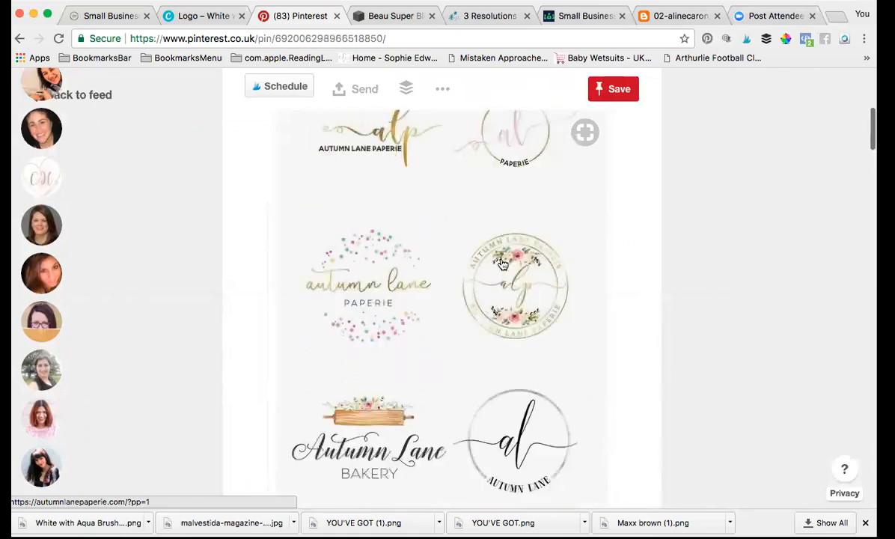
Step: Return to the results and study the 120 Feminine Branding Logos pin's examples
click(19, 39)
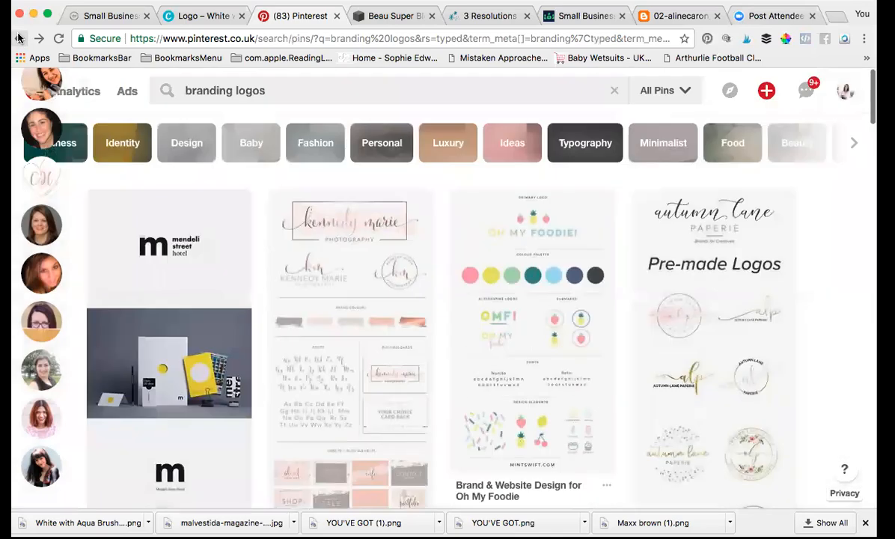
scroll(539, 370, down, 5)
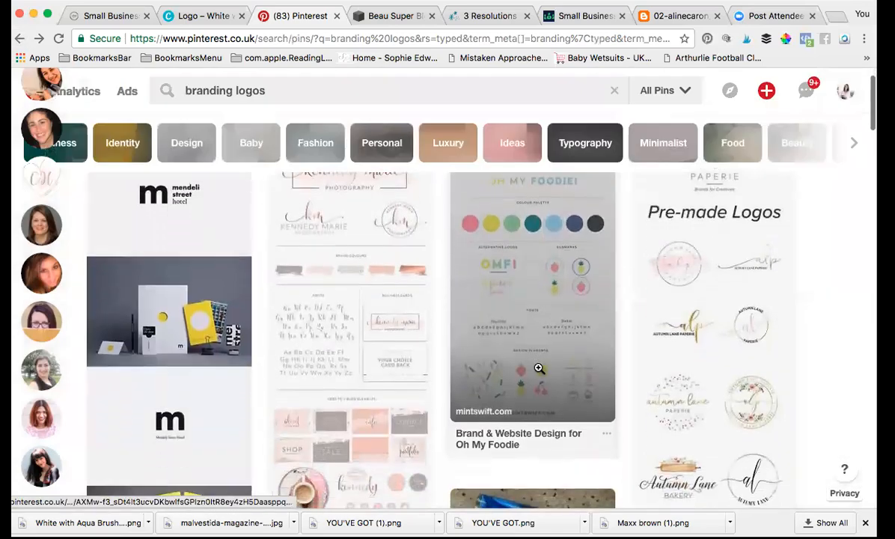
scroll(538, 367, down, 4)
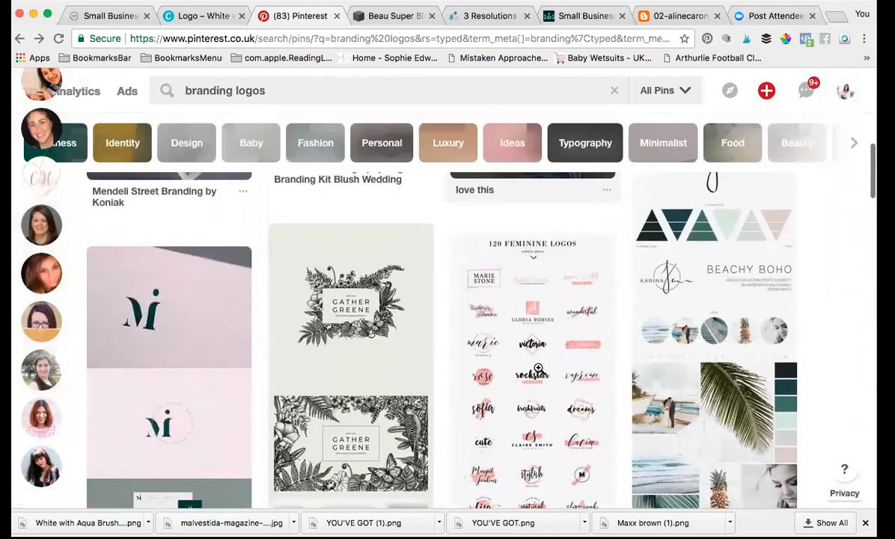
scroll(538, 368, down, 3)
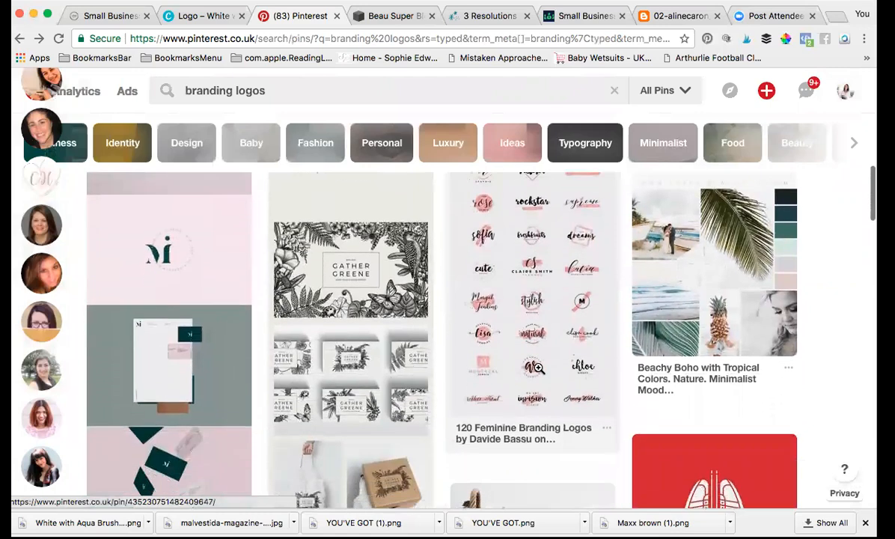
click(551, 328)
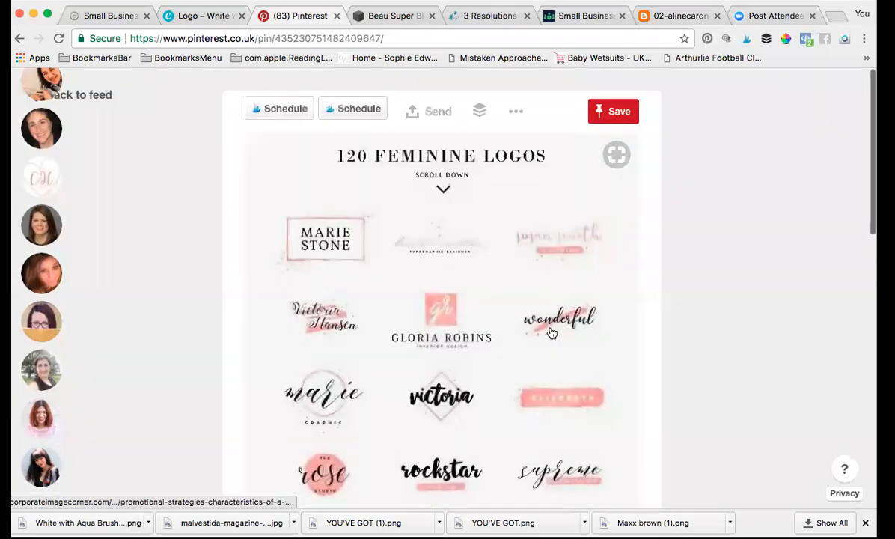
scroll(404, 333, down, 2)
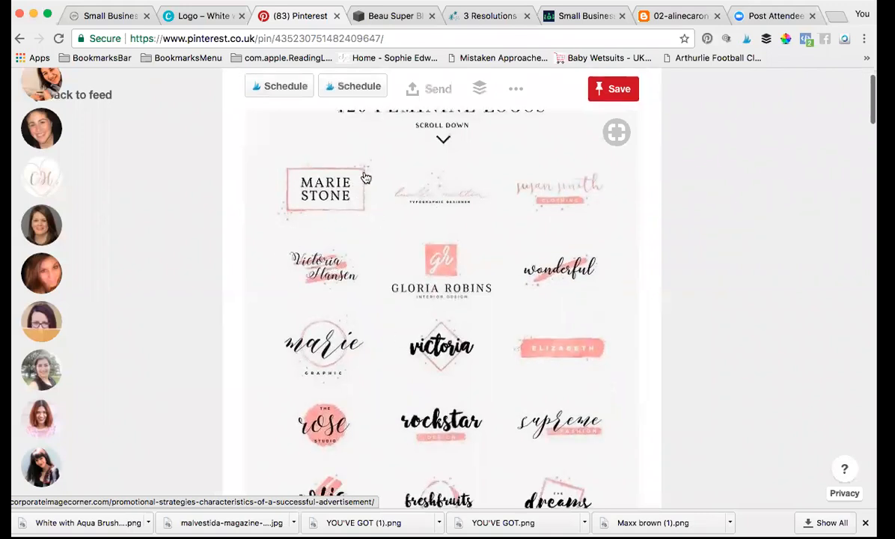
scroll(363, 221, down, 3)
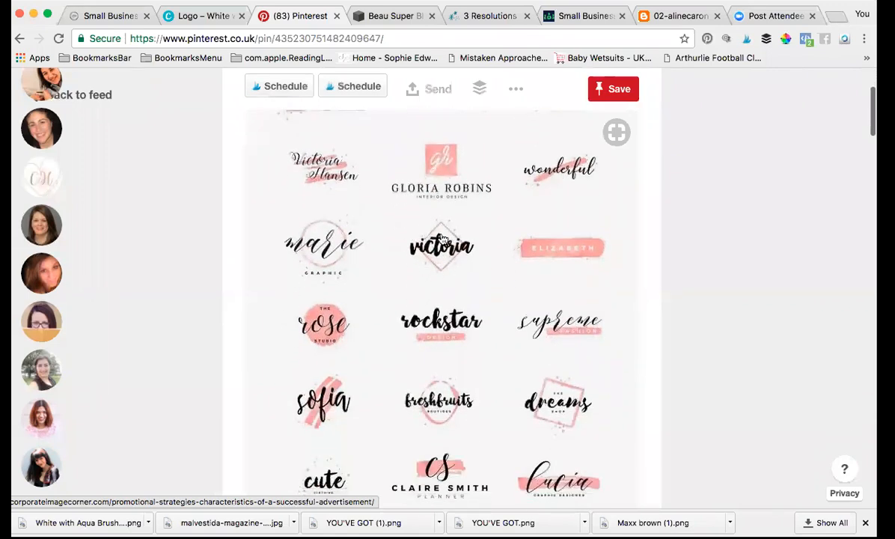
scroll(438, 255, up, 4)
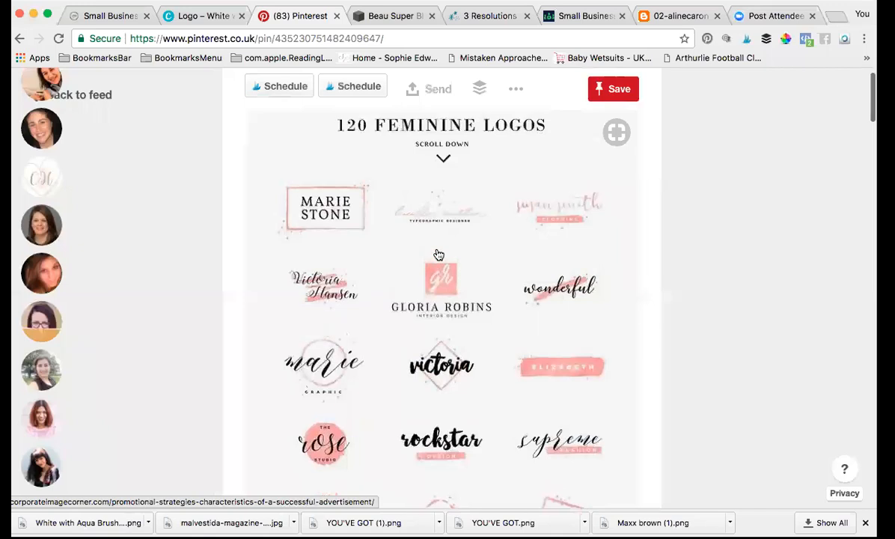
Step: Back in Canva, rotate and resize the pink rectangle into a diamond
click(205, 23)
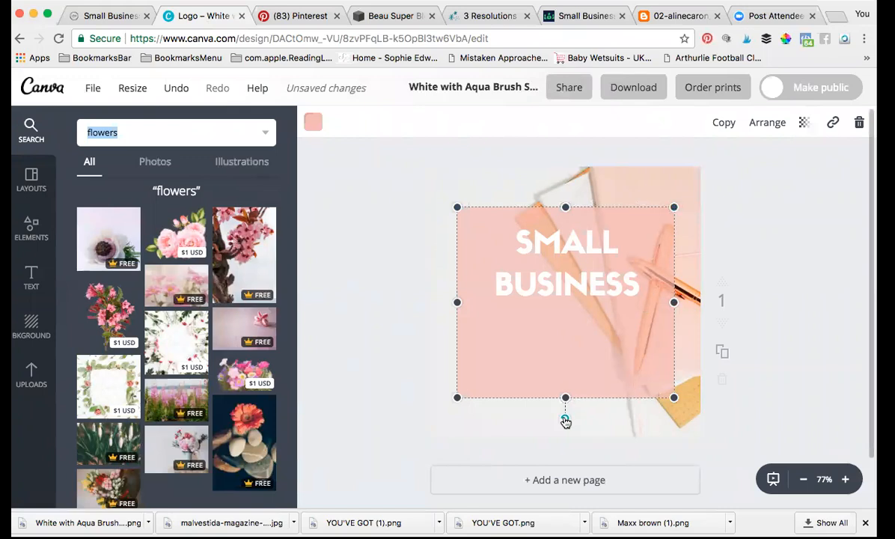
drag(563, 423, 465, 378)
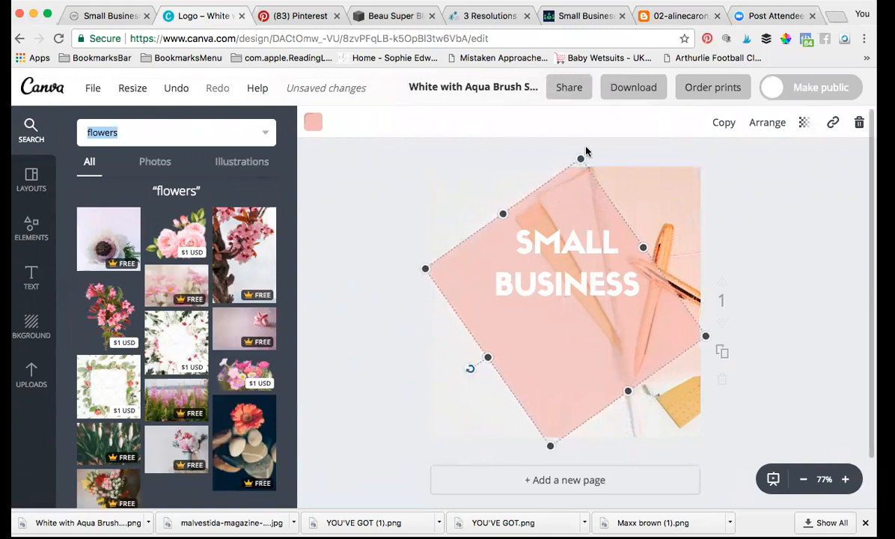
drag(582, 160, 576, 207)
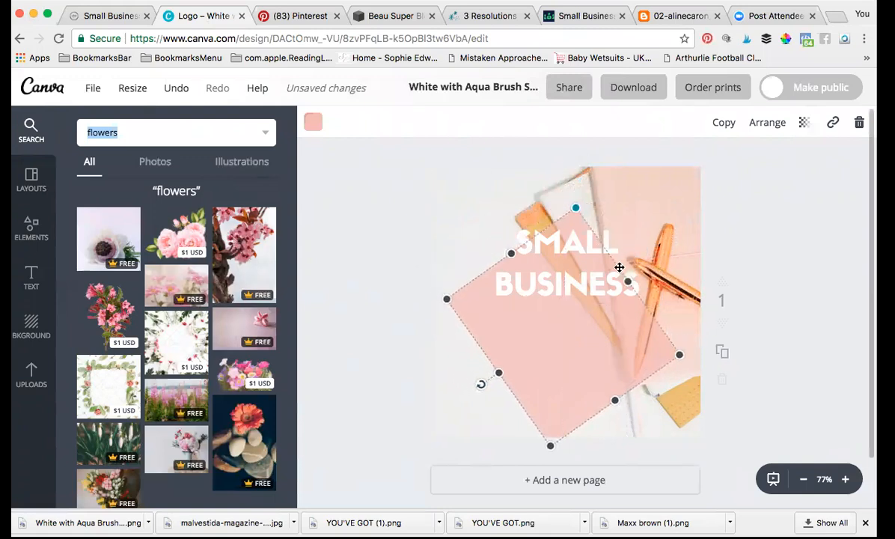
drag(630, 282, 646, 267)
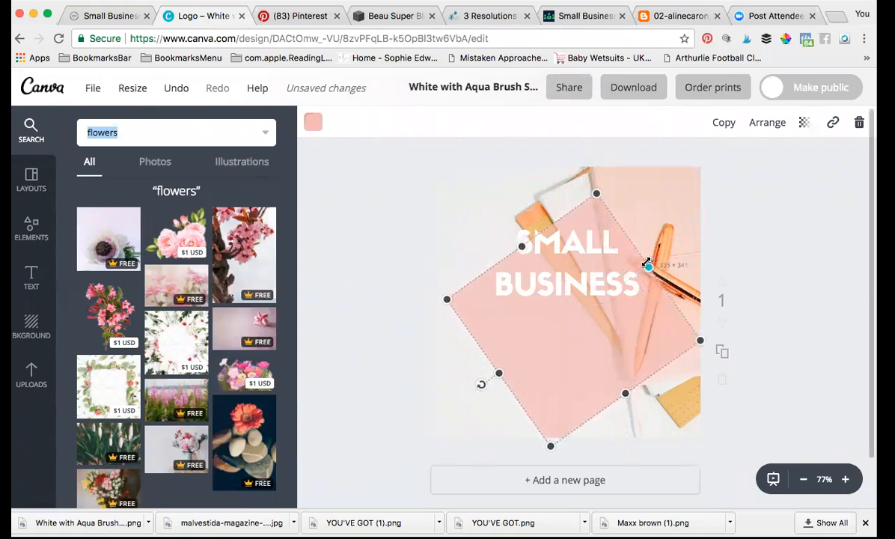
drag(485, 387, 500, 383)
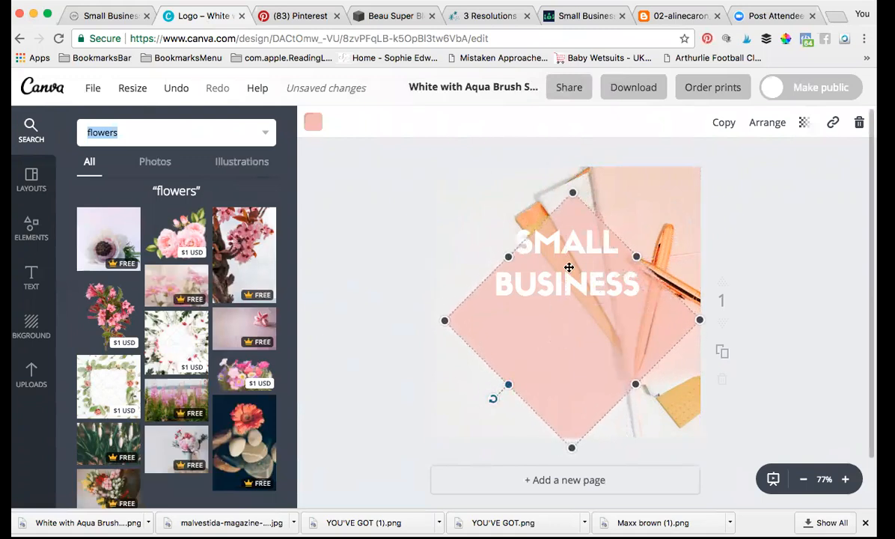
Step: Move the SMALL BUSINESS text lower so it sits across the diamond's centre
click(544, 261)
drag(564, 224, 571, 274)
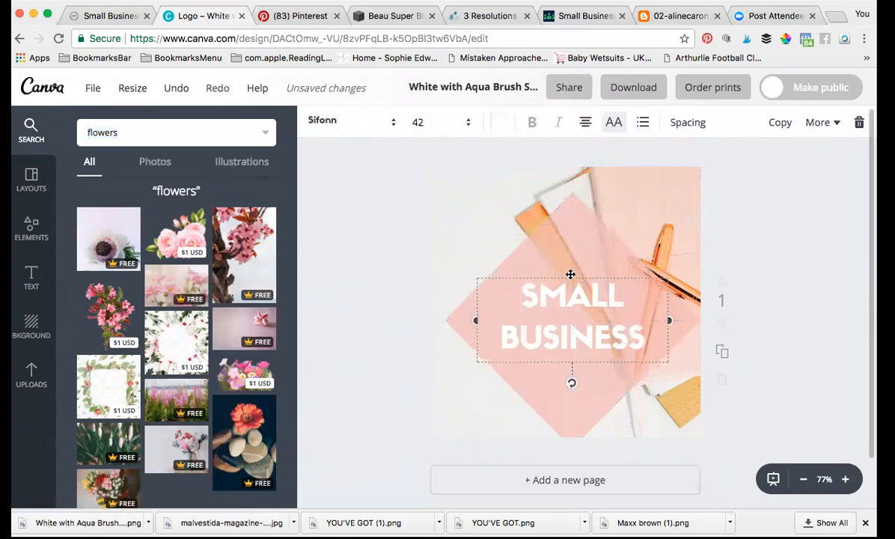
click(355, 267)
click(35, 182)
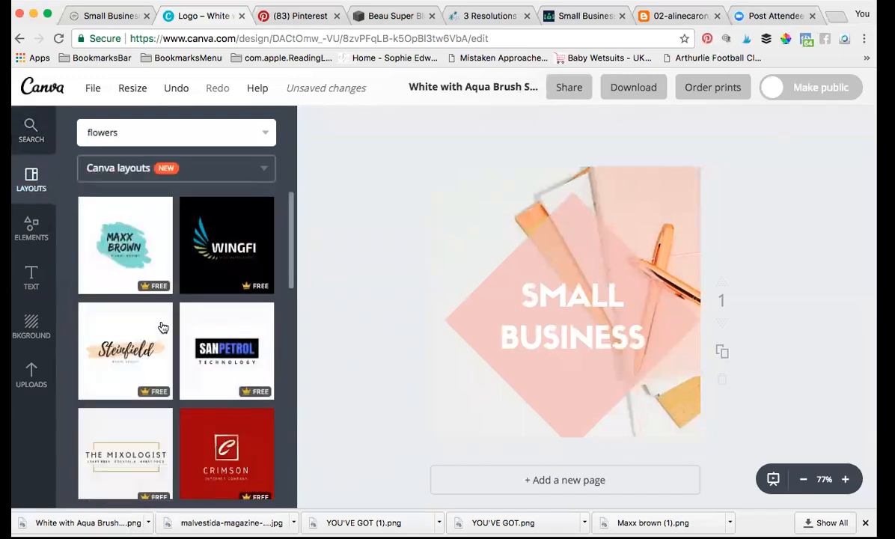
Step: Choose the pink 'apparel' logo template from the Layouts panel for this page
scroll(212, 380, down, 3)
scroll(212, 379, down, 2)
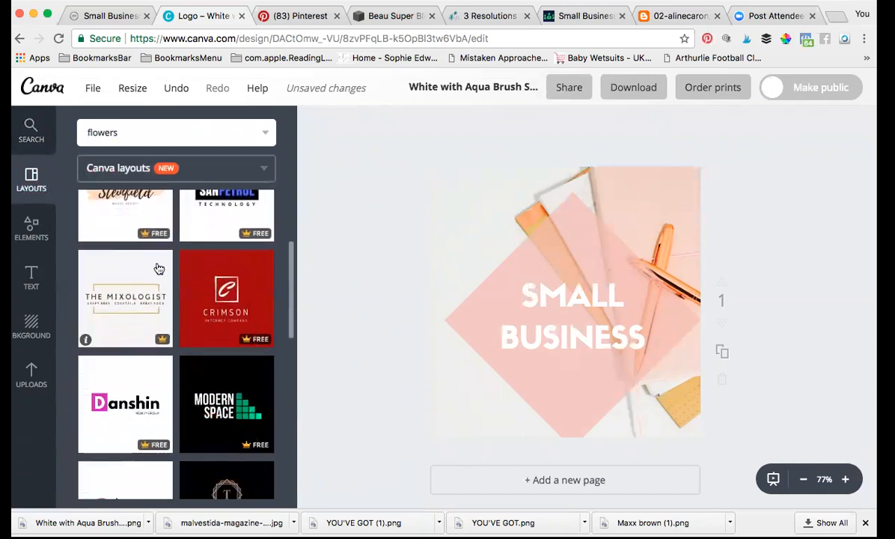
scroll(233, 376, down, 4)
scroll(234, 376, down, 4)
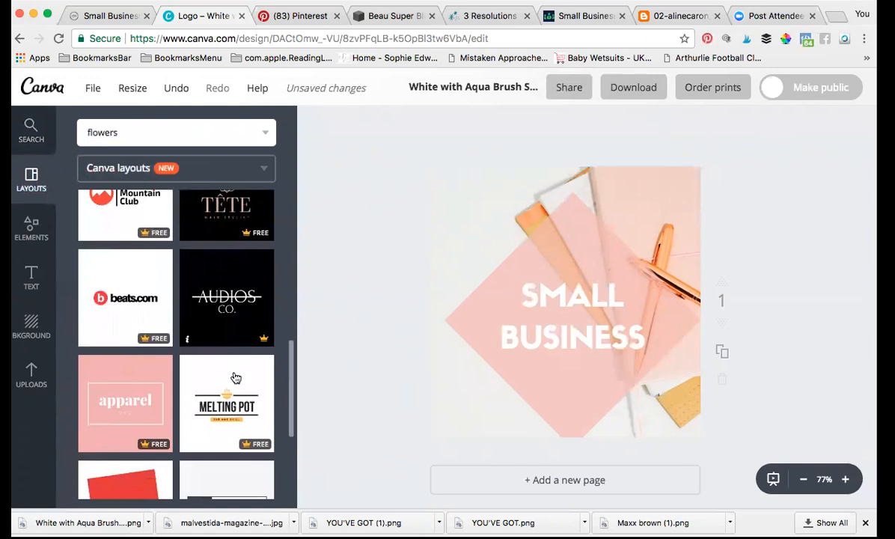
scroll(233, 375, down, 1)
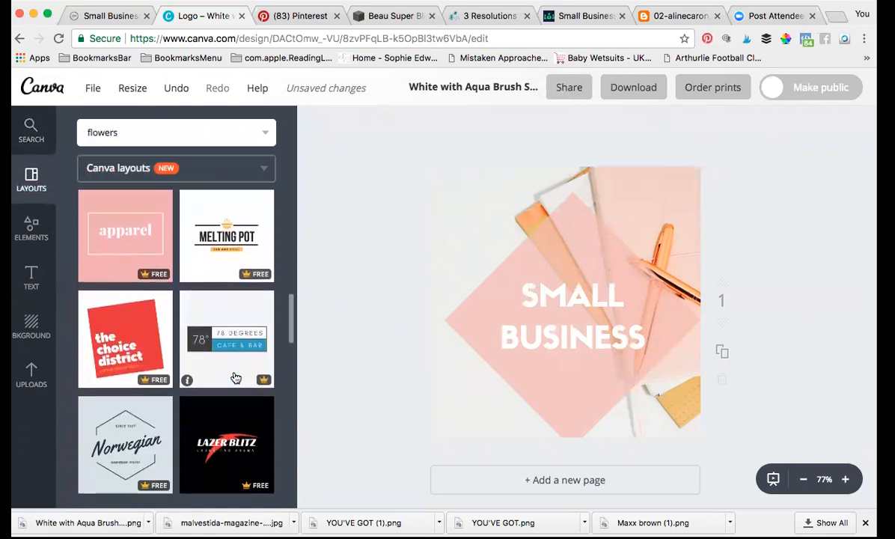
click(109, 269)
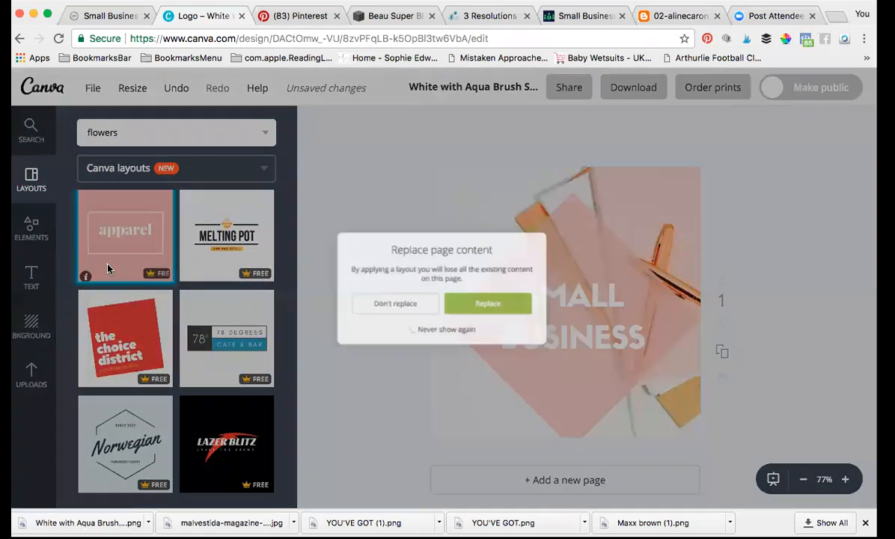
Step: Confirm the apparel layout replacement and change its pink background to the peach document colour
click(500, 320)
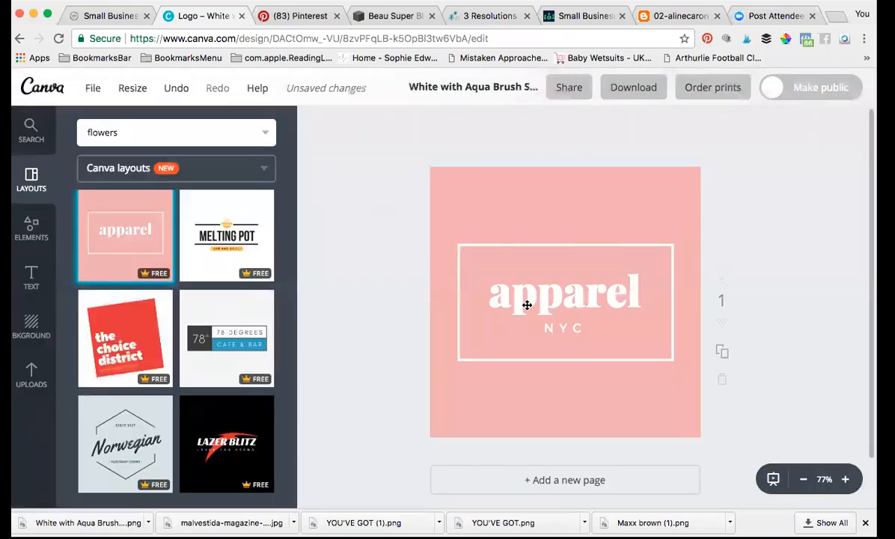
click(498, 201)
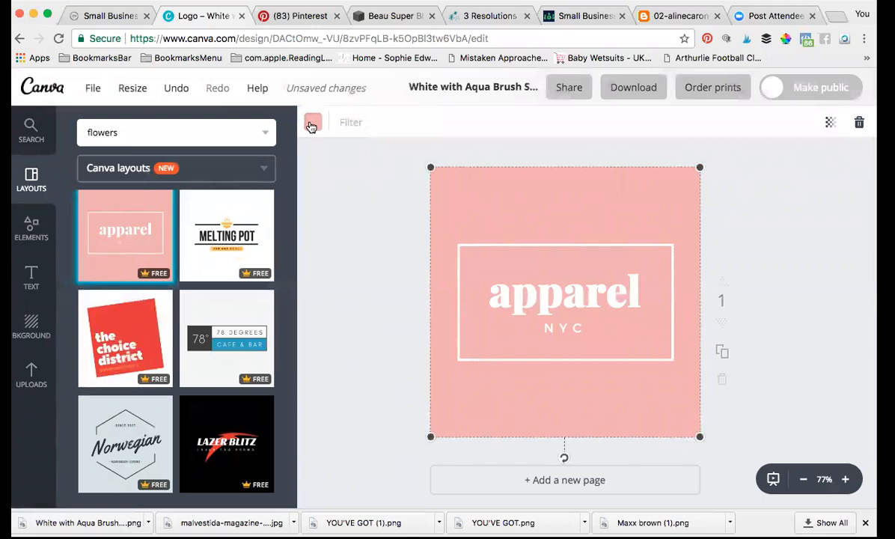
click(313, 122)
click(382, 194)
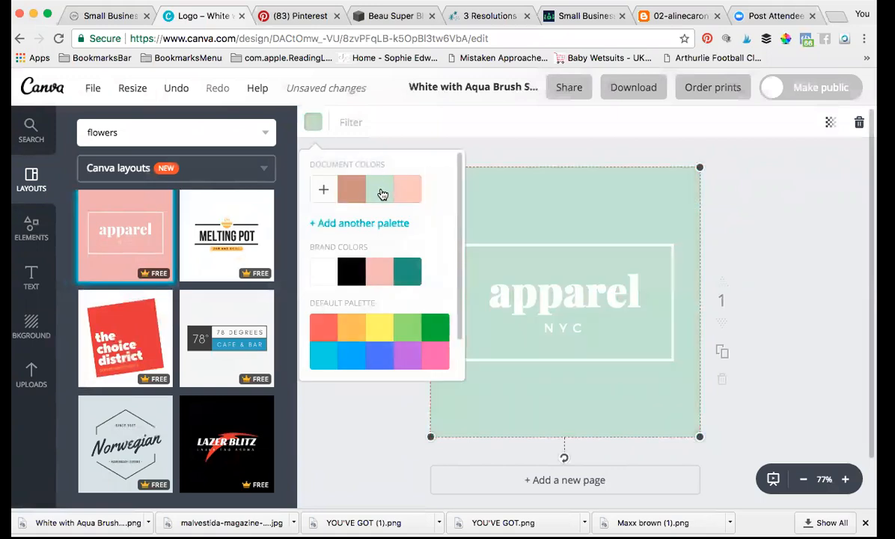
click(355, 444)
click(509, 299)
Step: Replace the word 'apparel' with 'Alexis' and colour it mint
drag(455, 285, 636, 294)
text(Alexis)
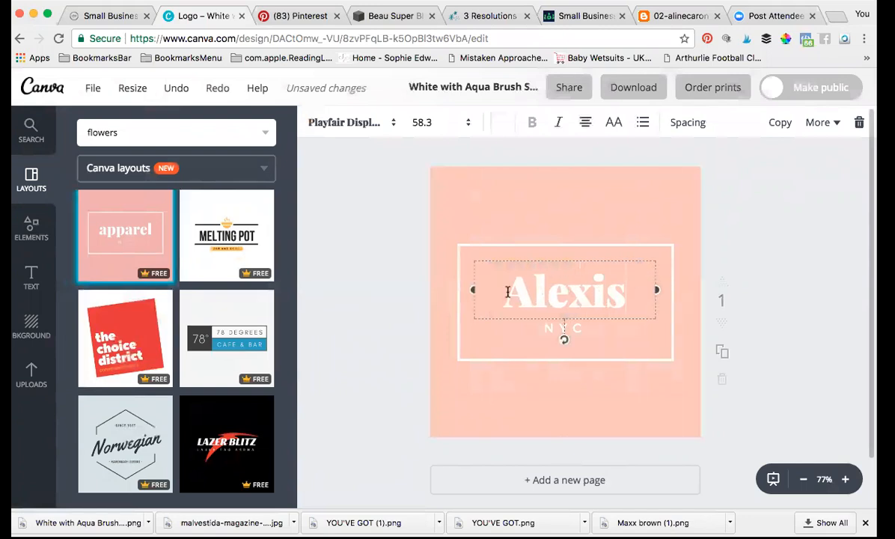
click(502, 122)
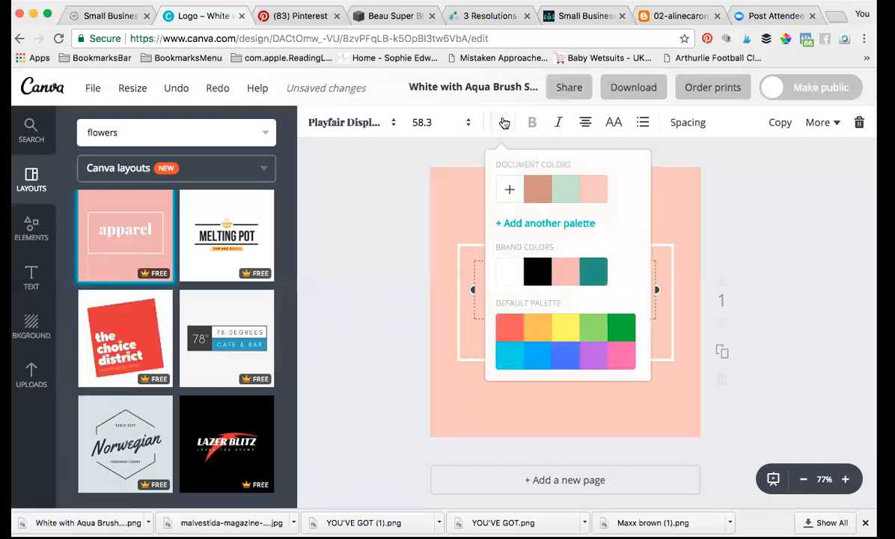
click(564, 196)
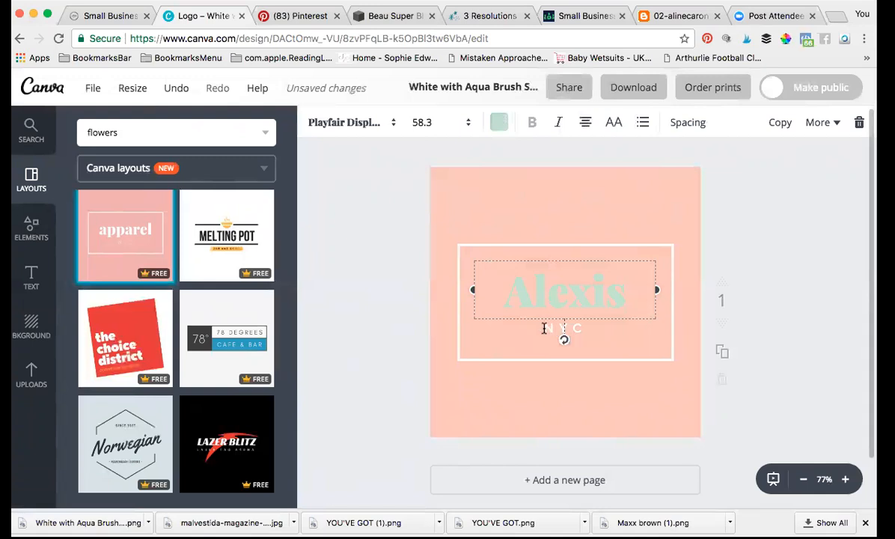
Step: Change the NYC tagline to 'THE CREATIVE MARKETER' and widen its box so it fits two lines
click(584, 330)
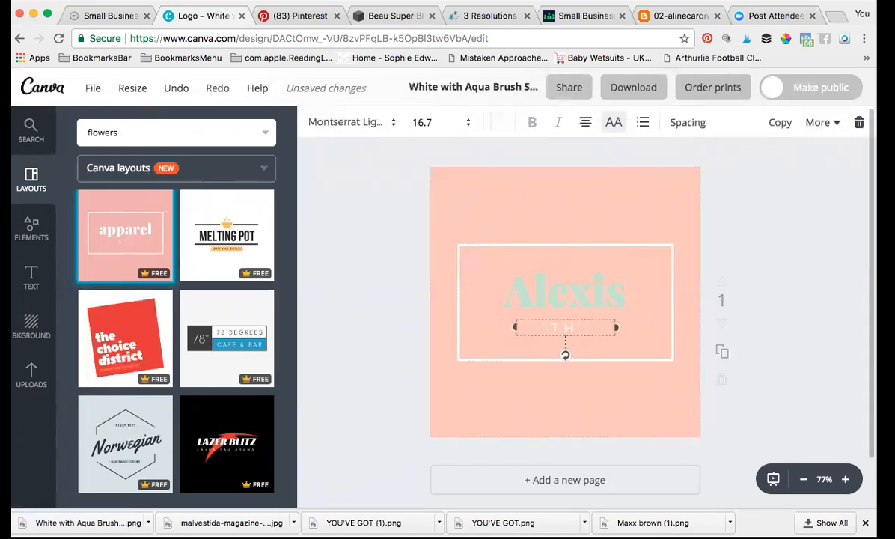
text(THE CREATIVE MARKETER)
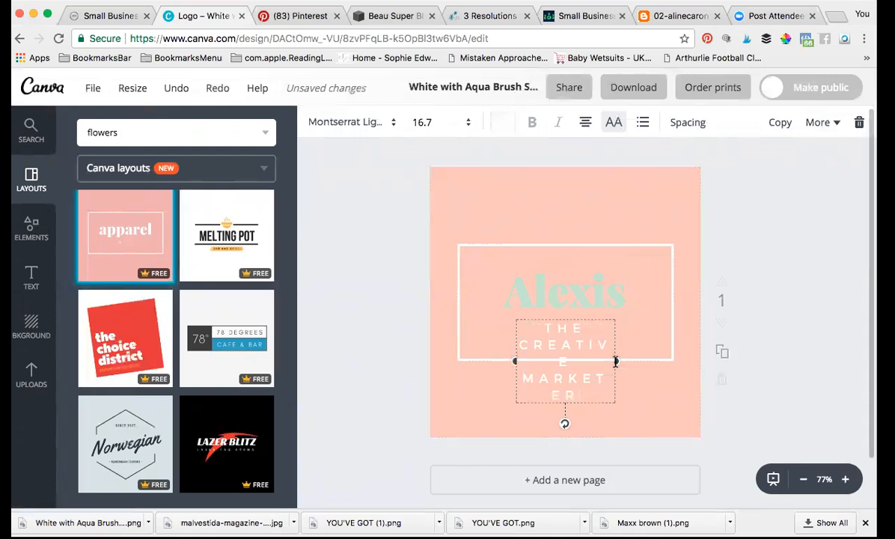
drag(617, 361, 646, 362)
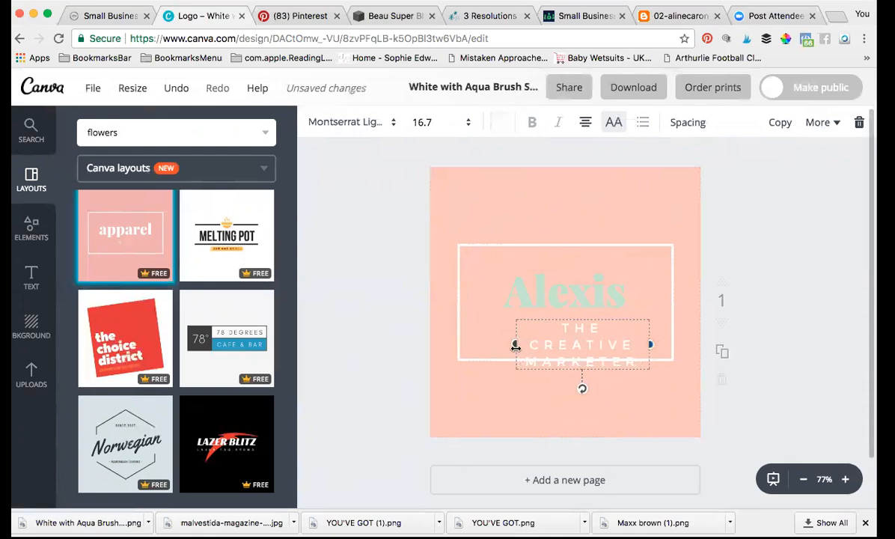
drag(511, 344, 489, 343)
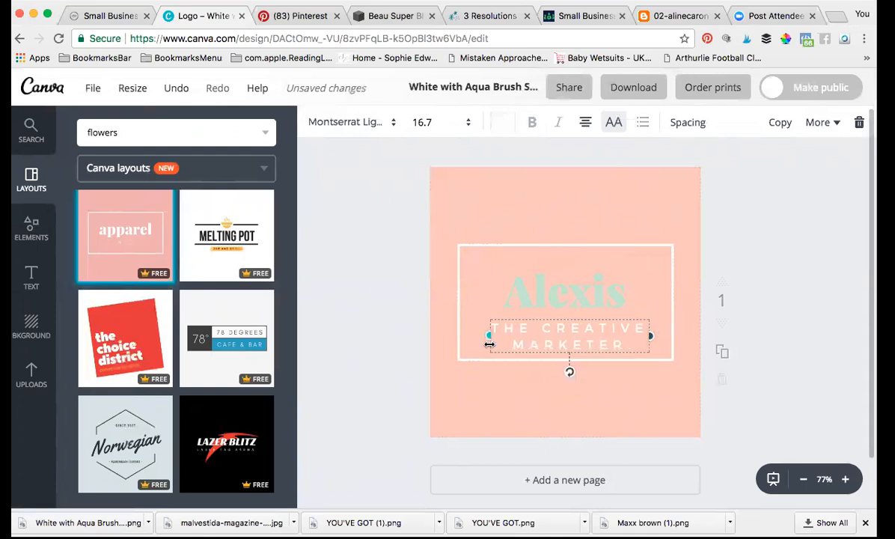
click(624, 212)
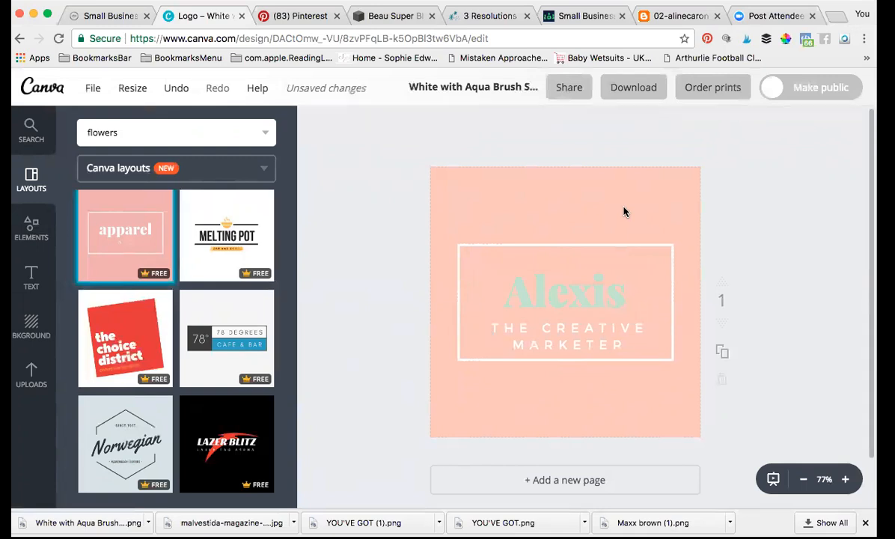
scroll(200, 425, down, 5)
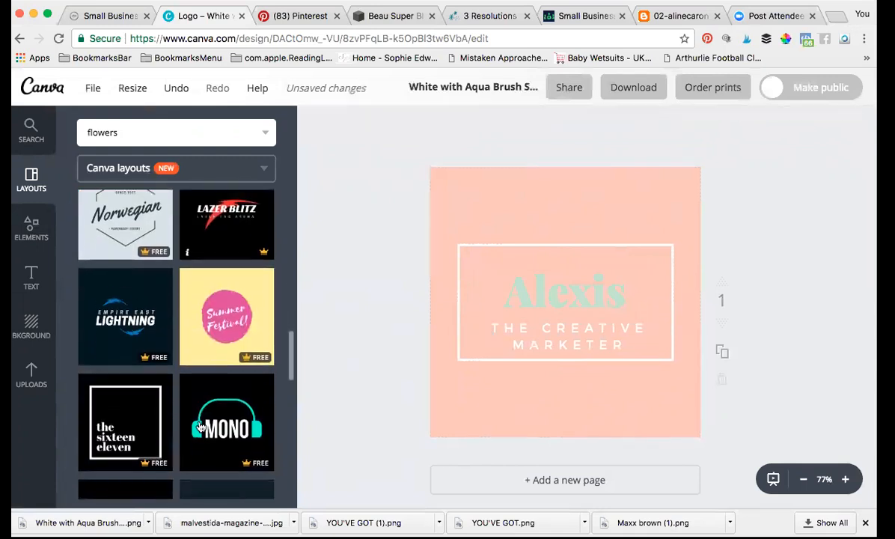
scroll(200, 425, down, 8)
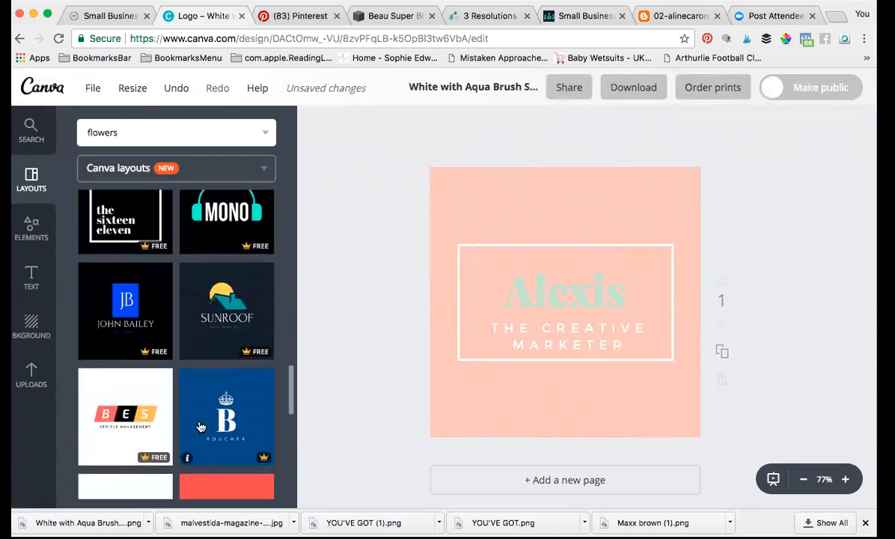
scroll(199, 427, down, 5)
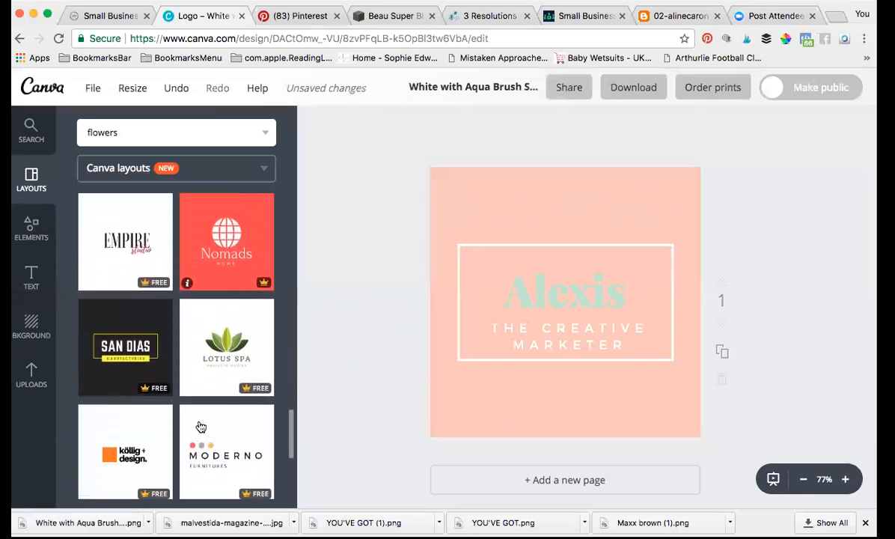
scroll(200, 426, down, 5)
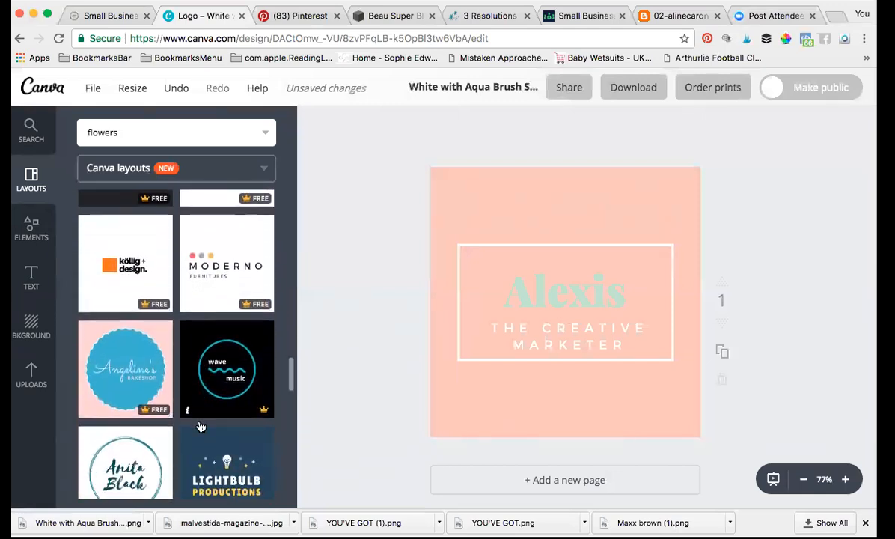
scroll(200, 426, down, 5)
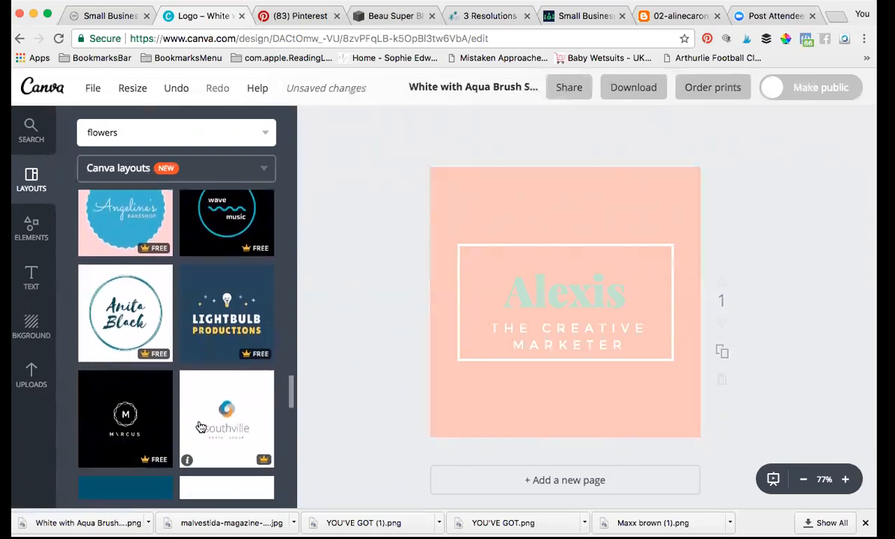
scroll(200, 426, down, 5)
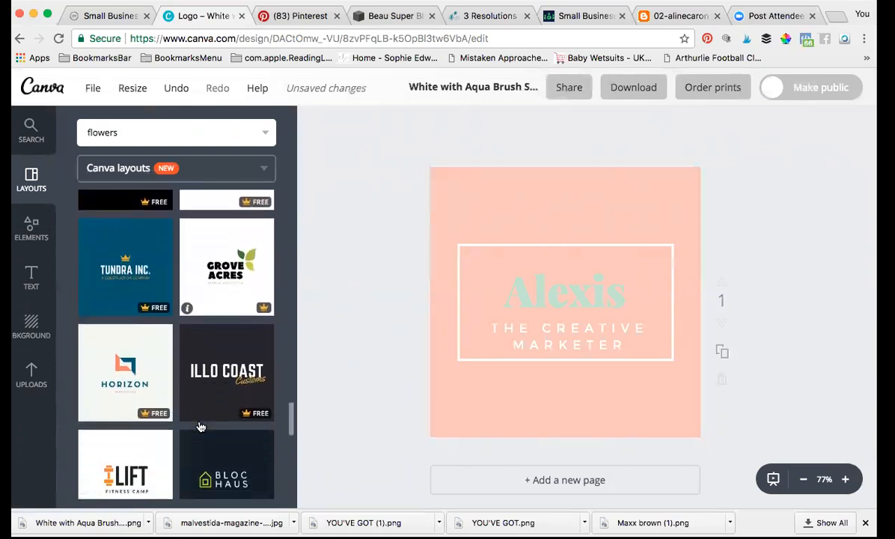
scroll(199, 427, down, 5)
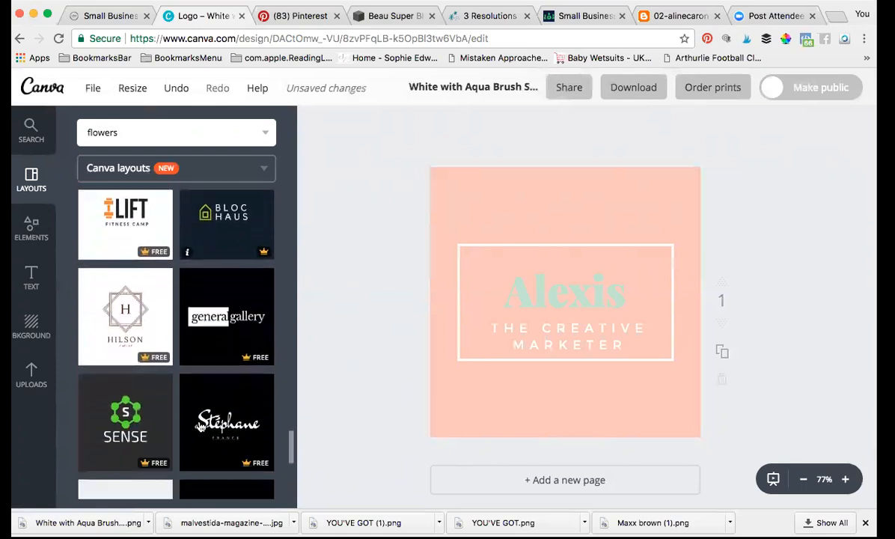
scroll(200, 426, down, 5)
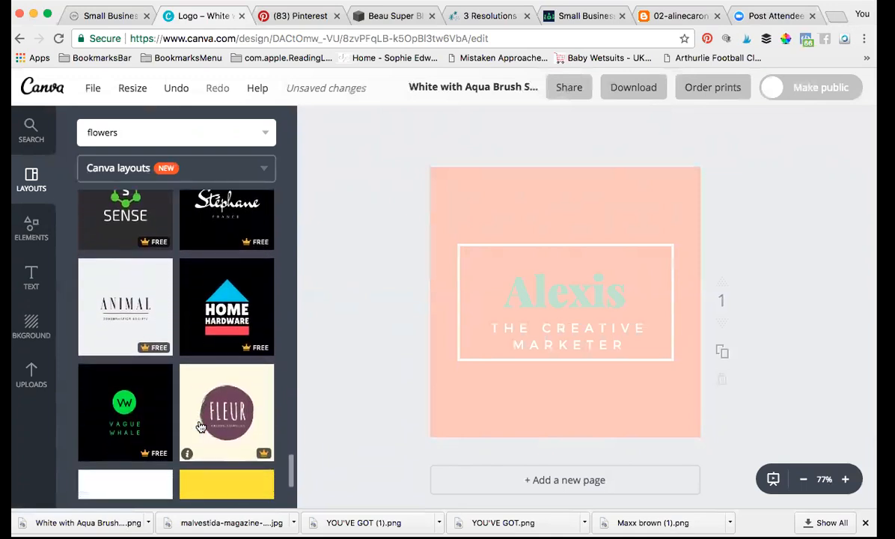
scroll(200, 426, down, 5)
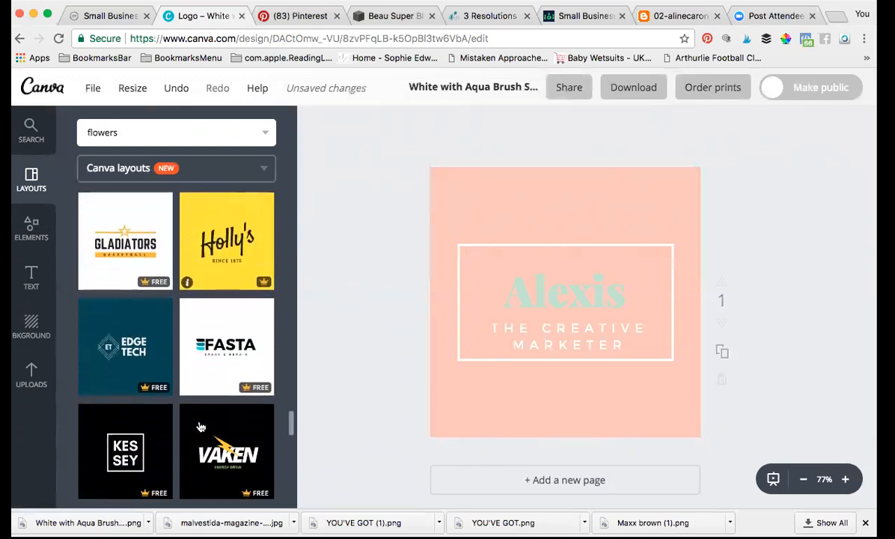
scroll(200, 427, down, 5)
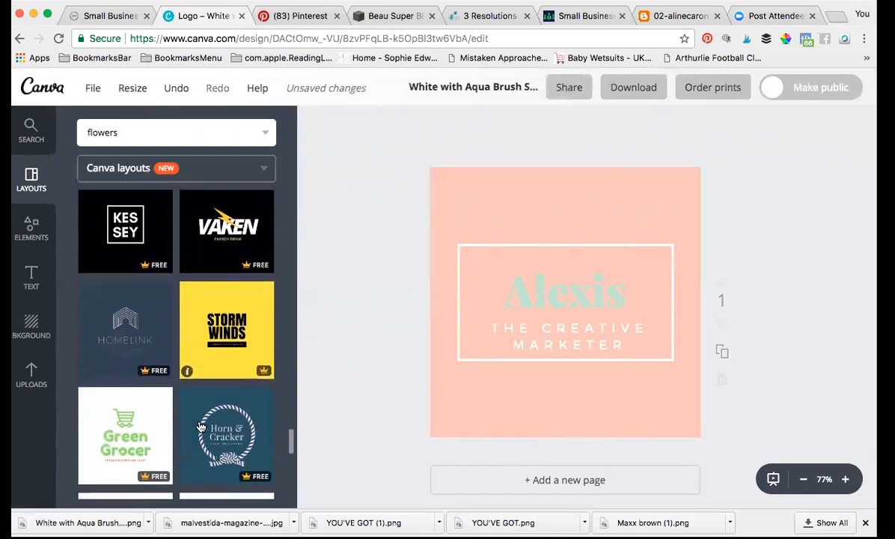
scroll(200, 427, down, 1)
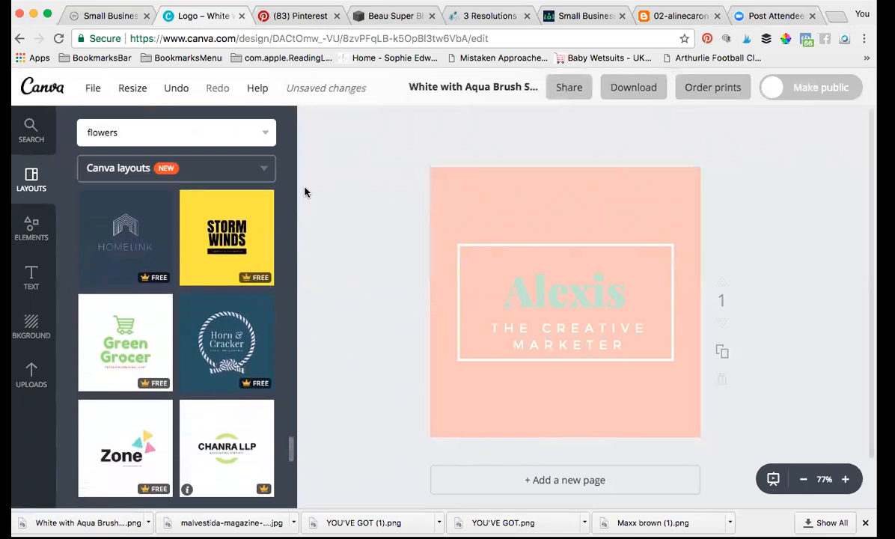